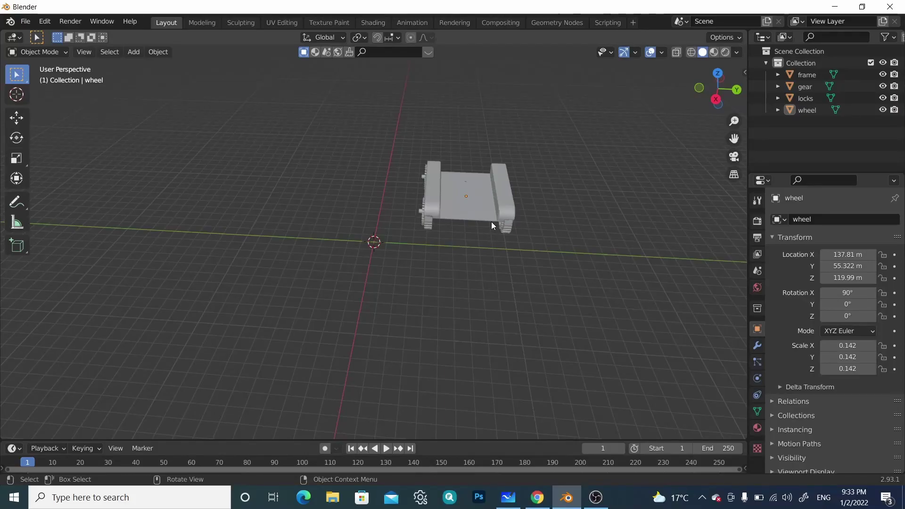
Parent the gear, locks and wheel objects to the frame with Object (Keep Transform), then test-move the assembly
key(a)
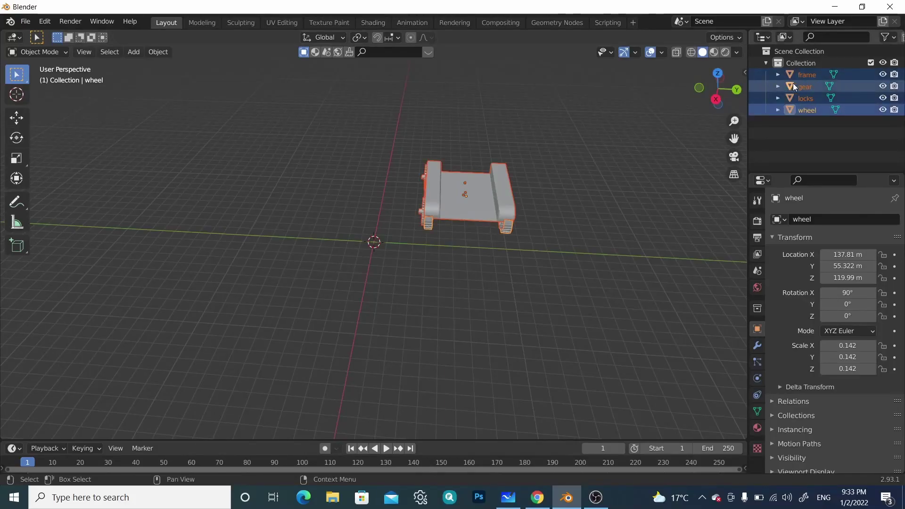
ctrl+click(802, 80)
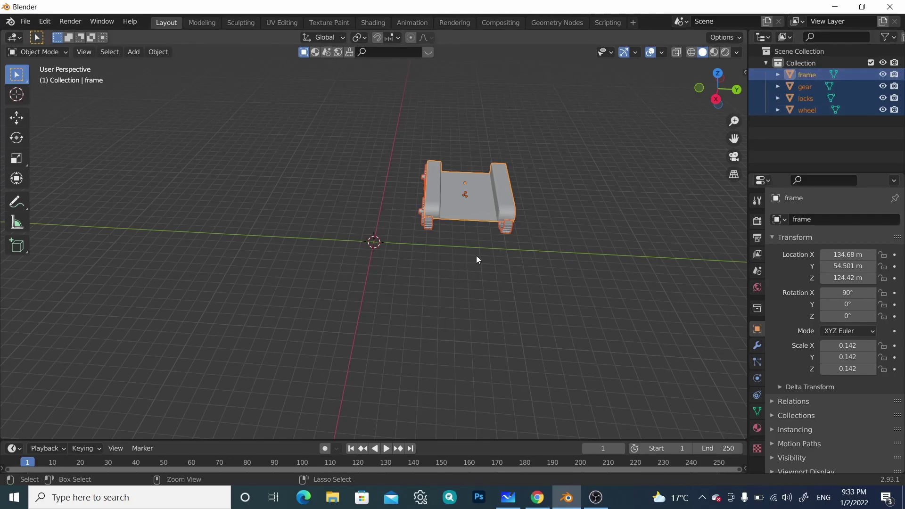
key(ctrl+p)
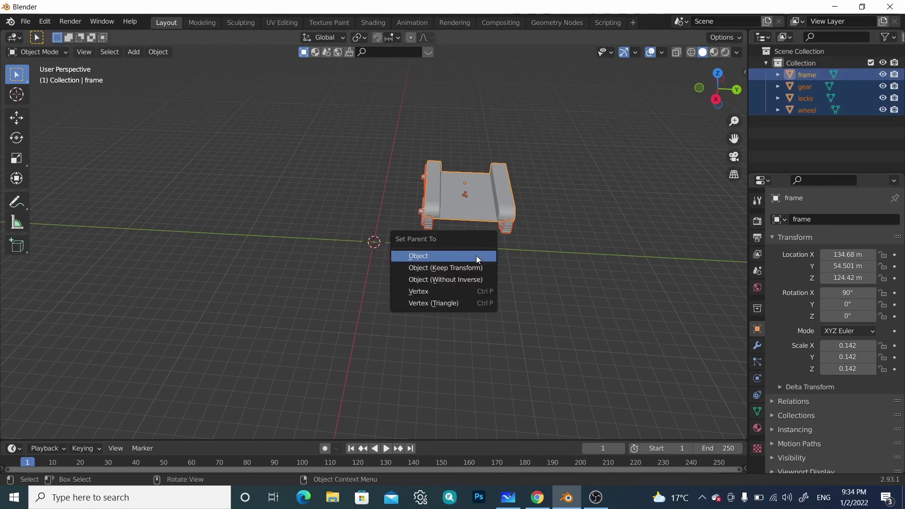
click(452, 267)
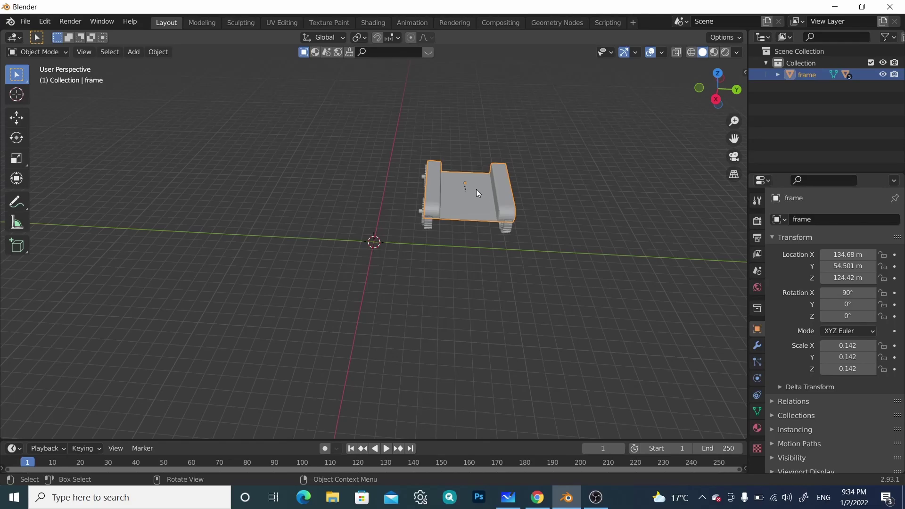
key(g)
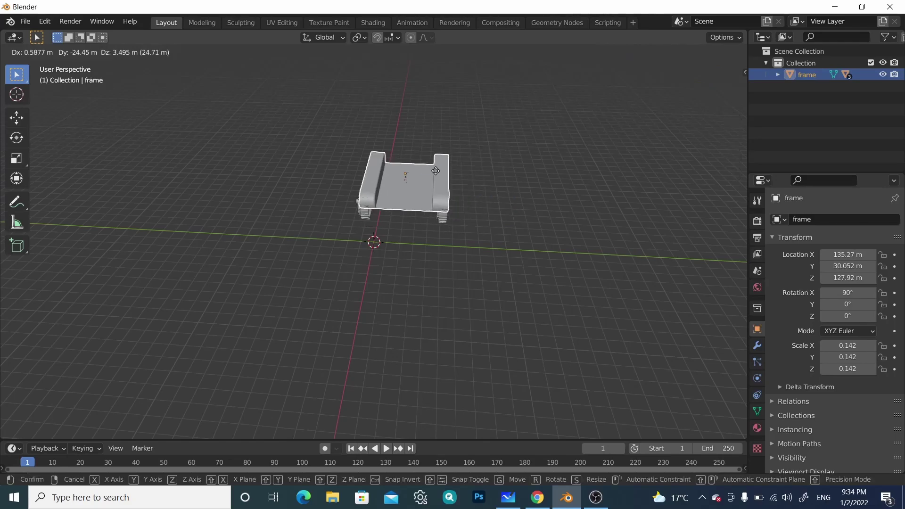
click(445, 185)
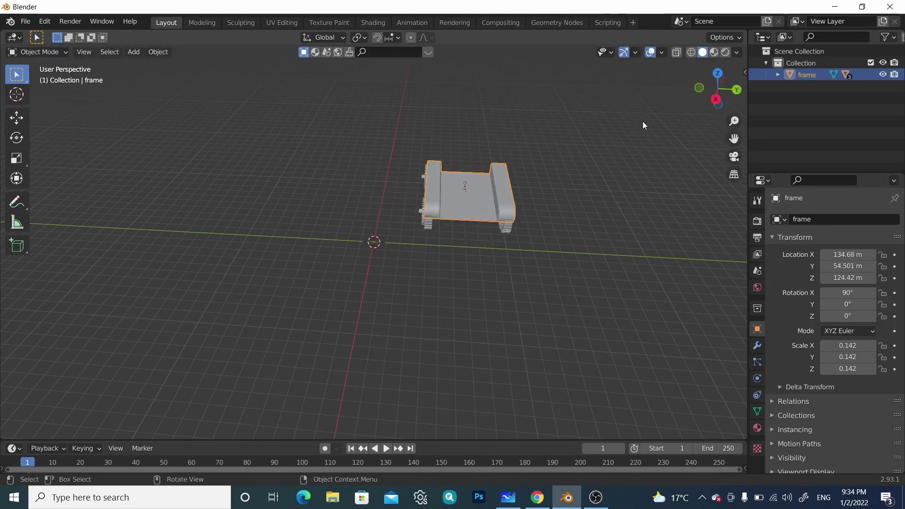
Set the frame's X, Y and Z location to 0 m to bring the tank base to the world origin
key(n)
drag(679, 95, 673, 95)
click(679, 97)
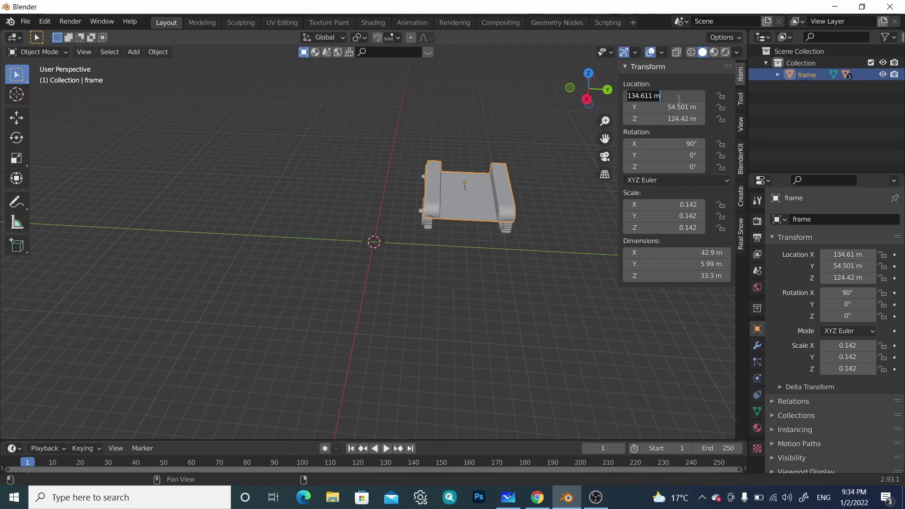
text(0)
key(Return)
click(675, 107)
text(0)
key(Return)
click(679, 119)
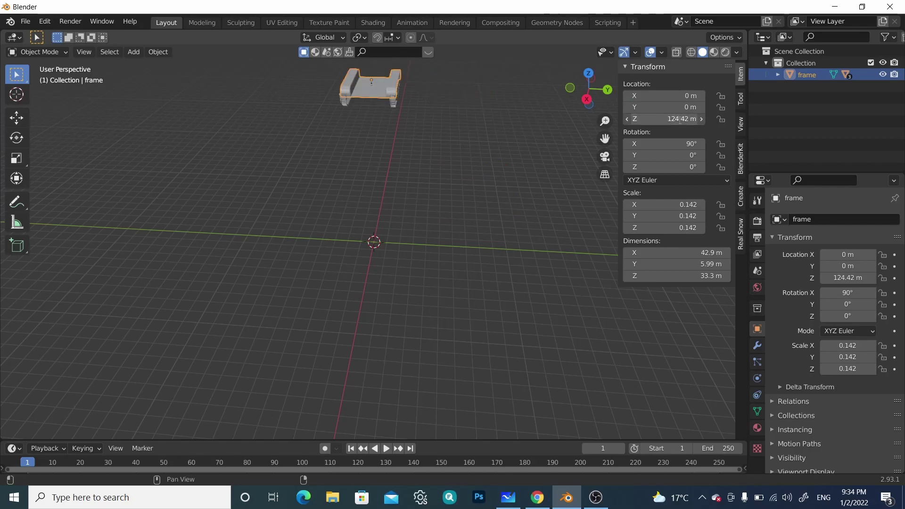
text(0)
key(Return)
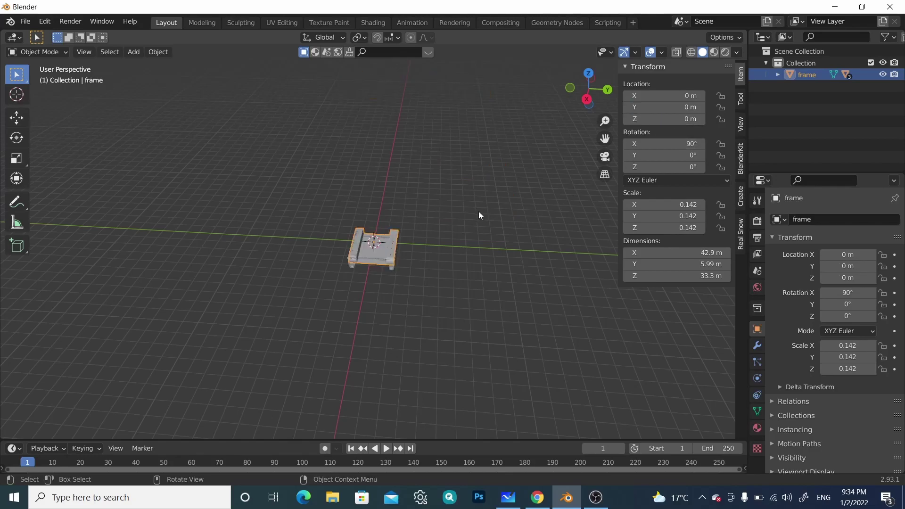
Raise the frame assembly along Z to 9.81 m so that the tracks rest near the grid floor
scroll(414, 269, up, 5)
middle_drag(360, 194, 478, 227)
scroll(411, 298, up, 3)
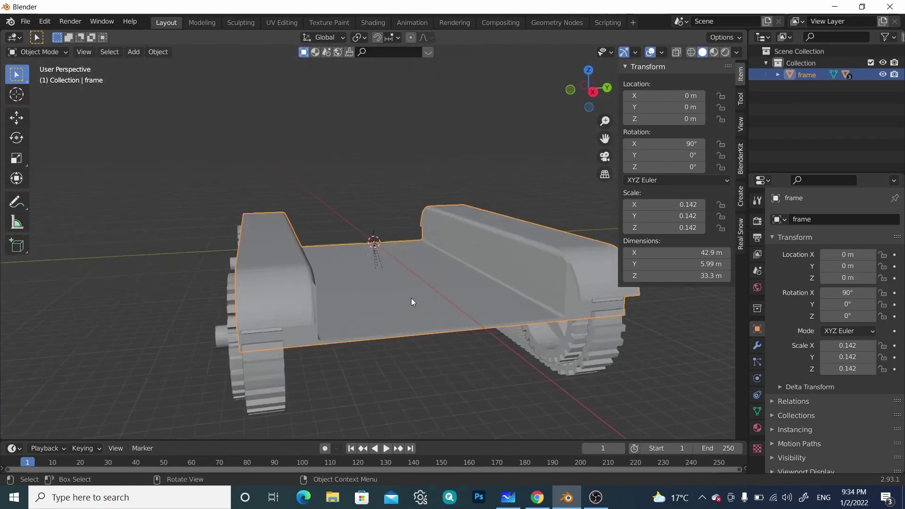
scroll(411, 298, down, 5)
middle_drag(377, 262, 638, 146)
drag(665, 119, 722, 119)
middle_drag(258, 247, 594, 160)
mouse_move(669, 119)
mouse_down()
mouse_move(649, 119)
mouse_move(667, 119)
mouse_up()
scroll(293, 242, up, 2)
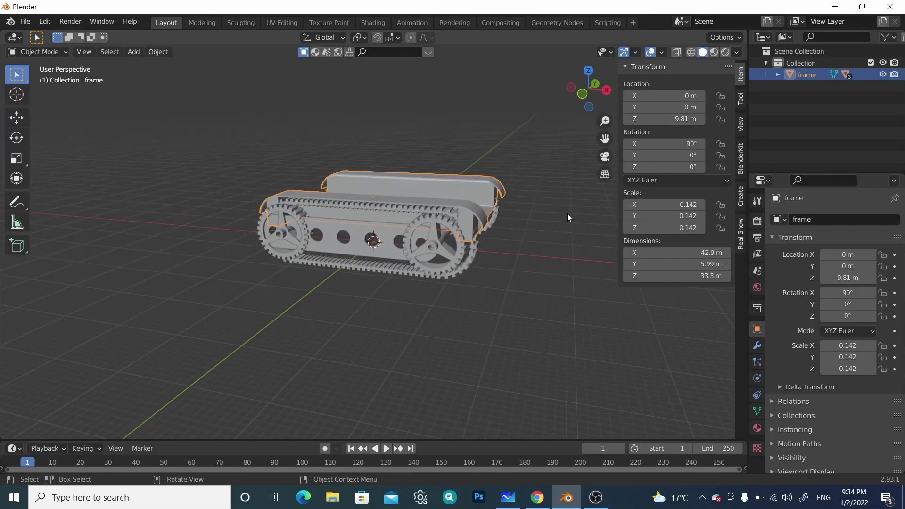
key(n)
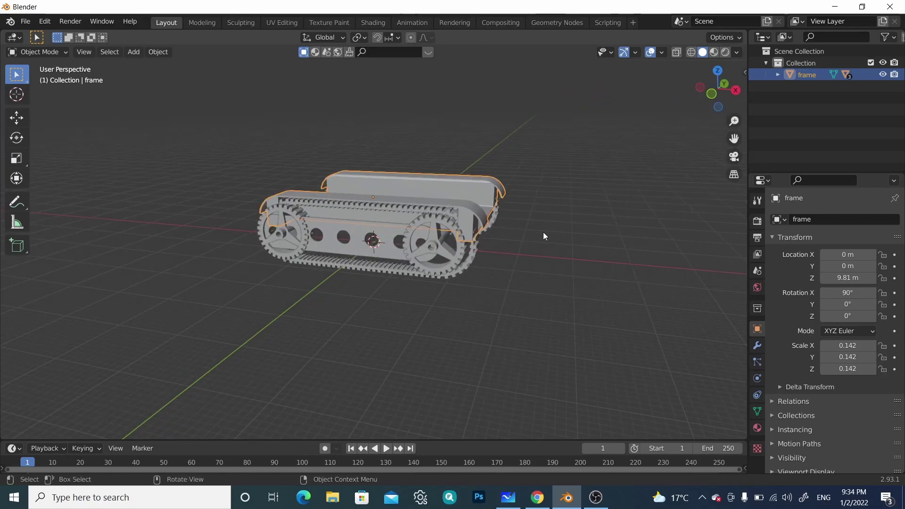
click(544, 231)
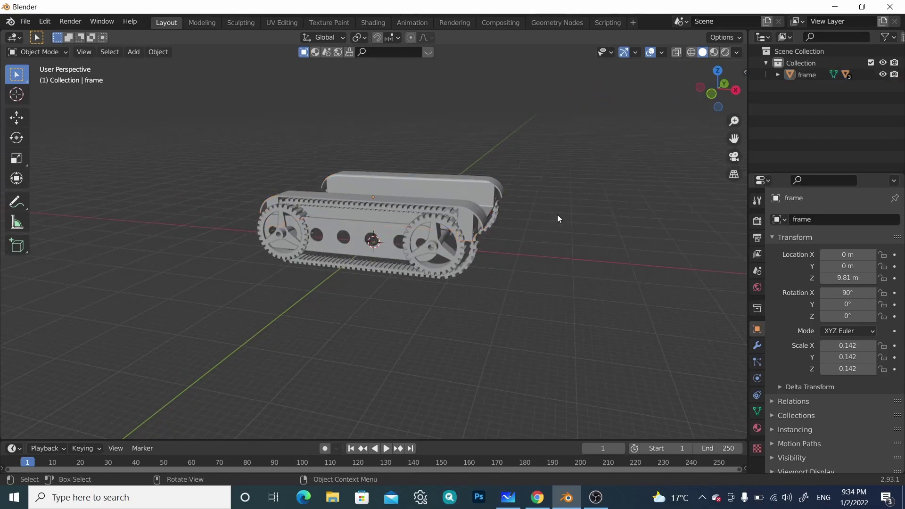
Unparent the gear, locks and wheel objects from the frame with Clear and Keep Transformation
click(779, 75)
drag(808, 96, 803, 93)
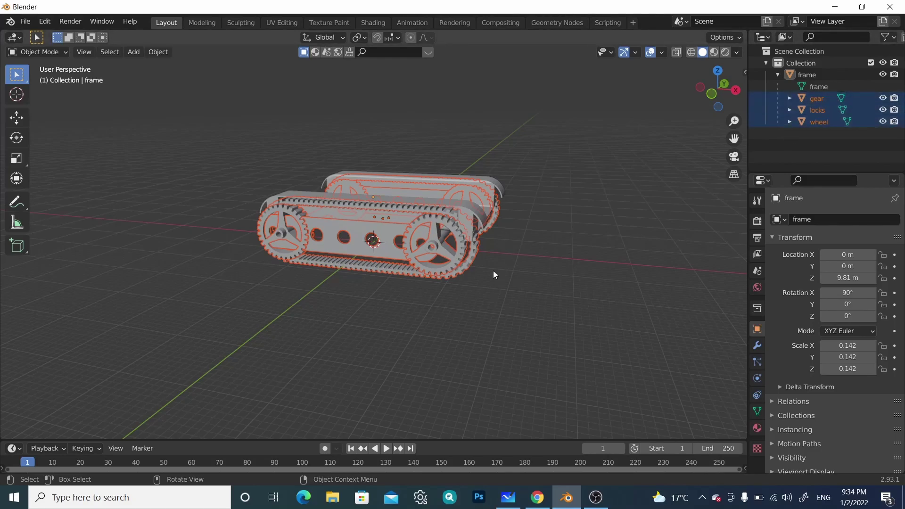
key(alt+p)
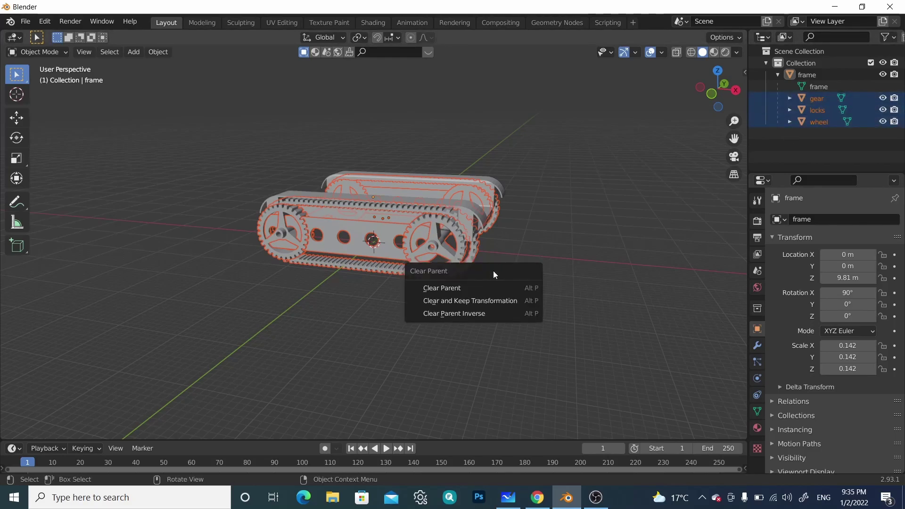
click(481, 300)
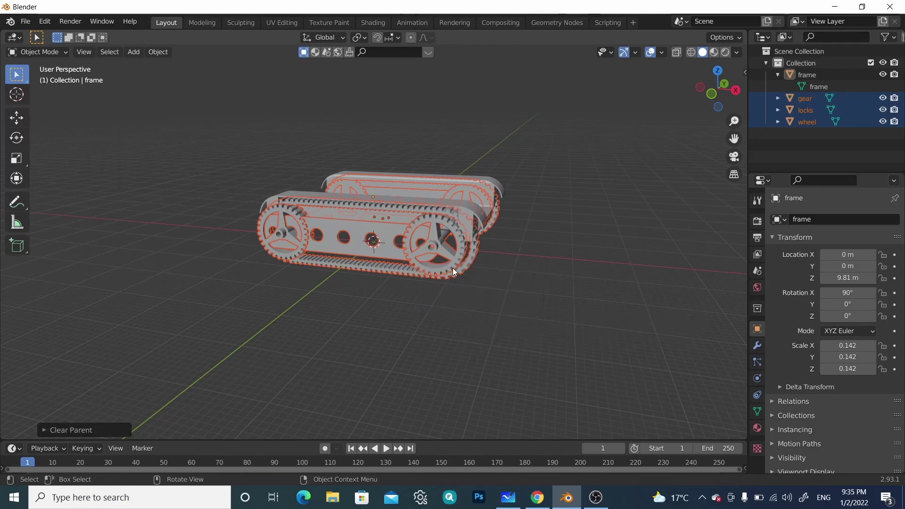
click(535, 243)
Scale the frame along the X axis by about 1.29 so it extends past the tracks
click(479, 219)
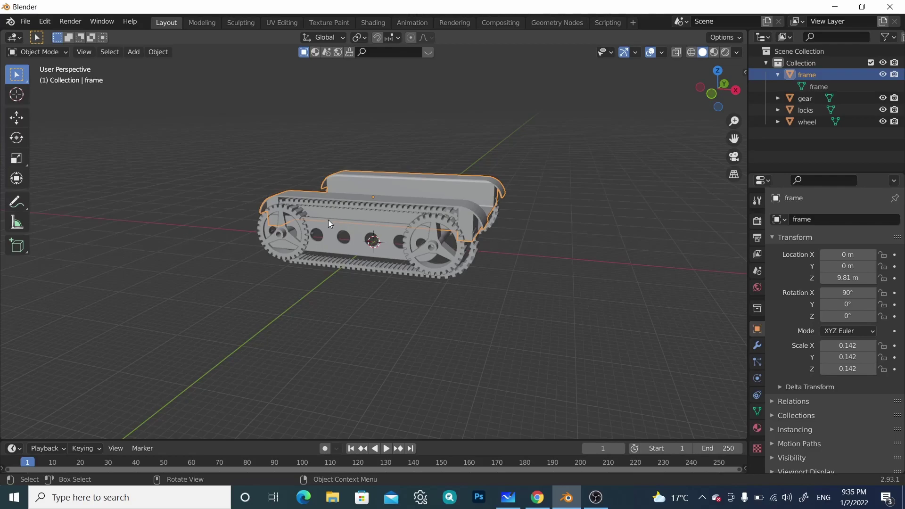
middle_drag(362, 200, 439, 188)
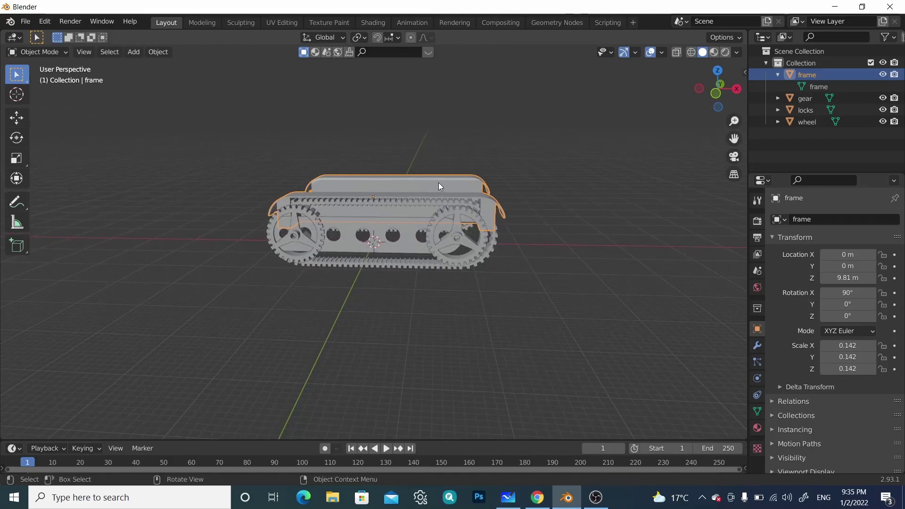
key(s)
key(x)
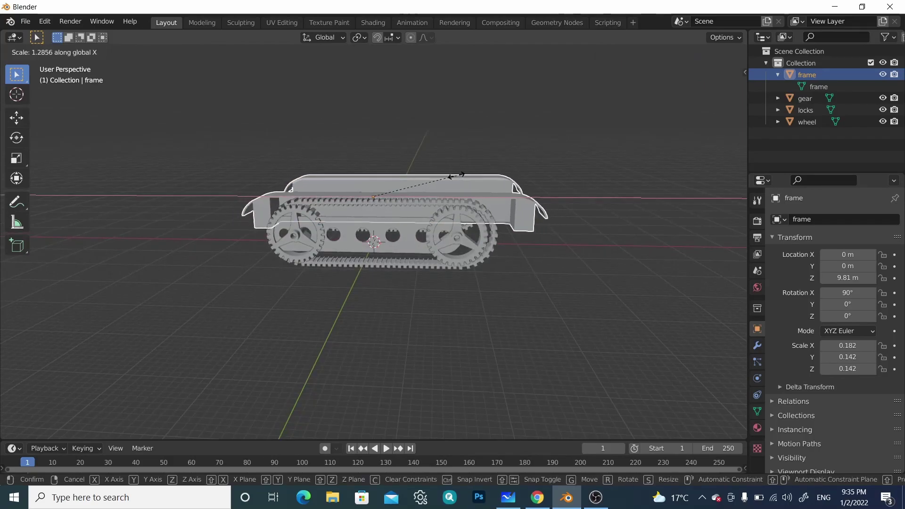
click(456, 175)
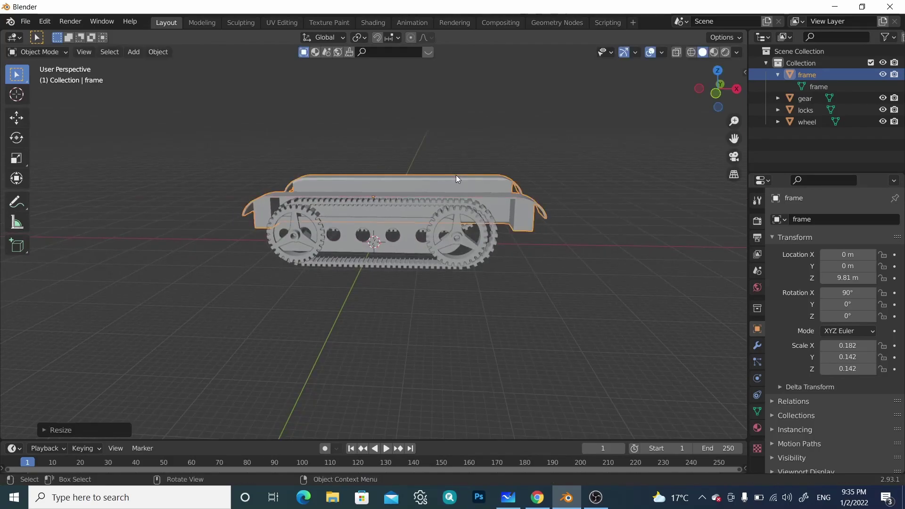
Move the frame along the X axis to about -2.4 m to centre it over the tracks
key(g)
key(x)
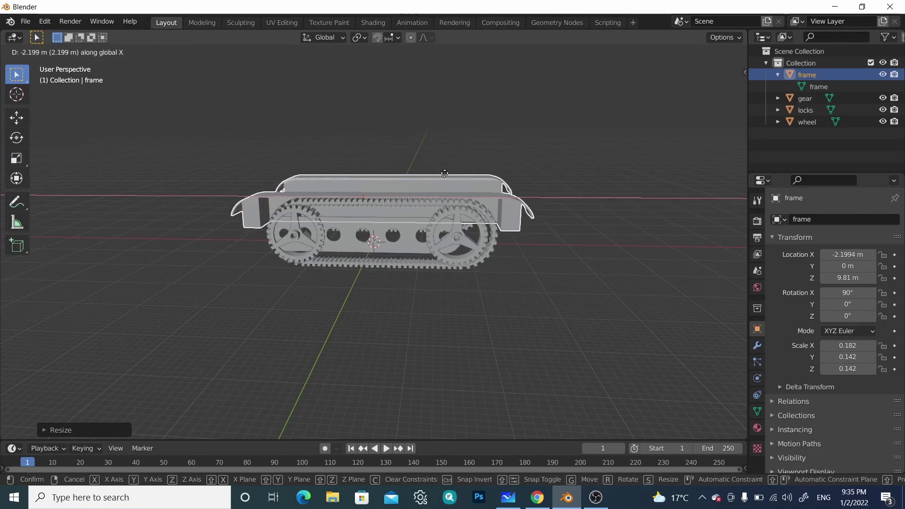
click(445, 182)
middle_drag(445, 182, 376, 217)
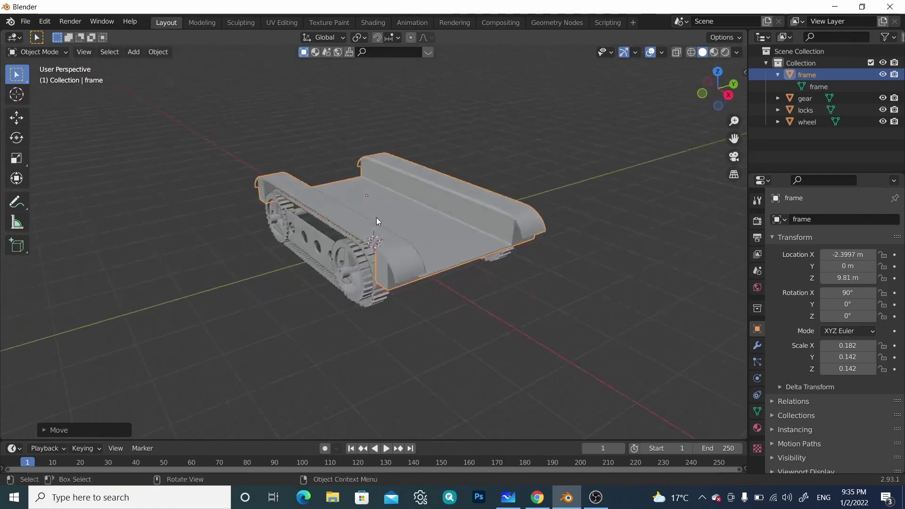
Hide the frame and delete the vertices of the positive-Y track belt from the wheel mesh, using X-ray selection
click(881, 74)
middle_drag(610, 236, 415, 240)
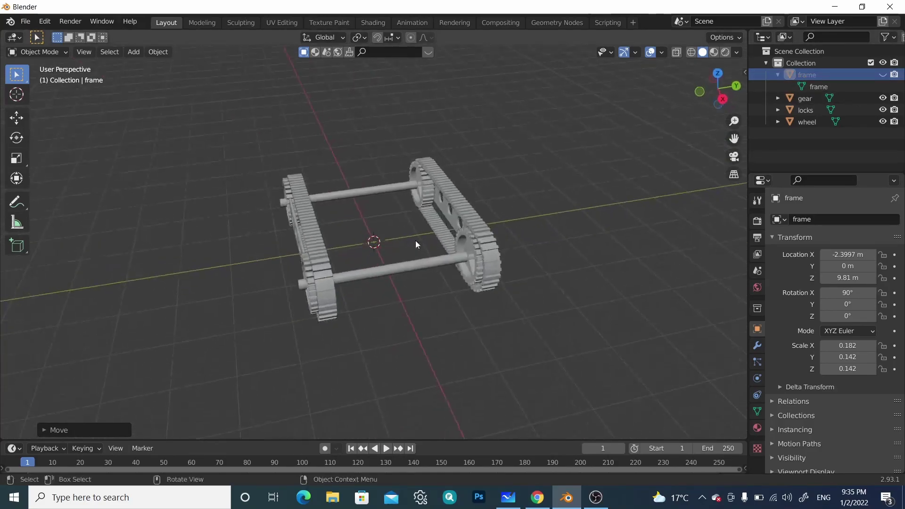
click(309, 238)
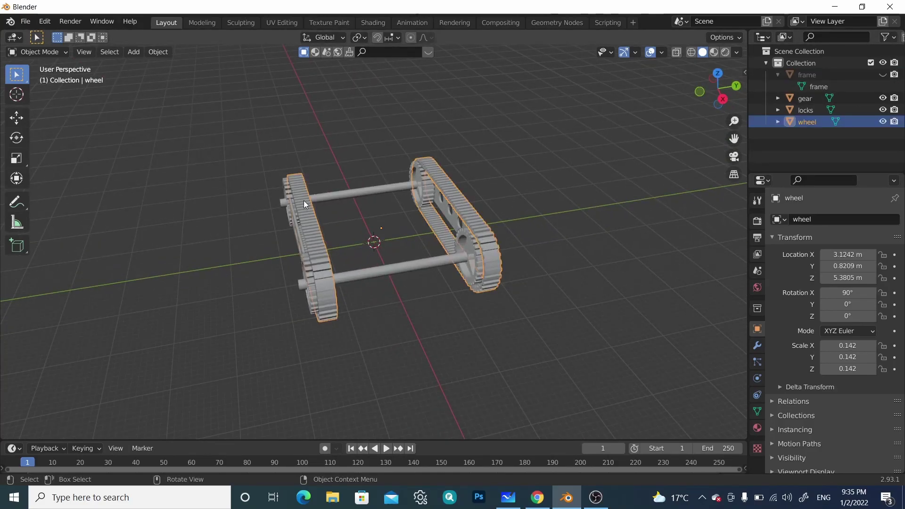
mouse_move(380, 245)
middle_down()
mouse_move(367, 252)
mouse_move(389, 250)
middle_up()
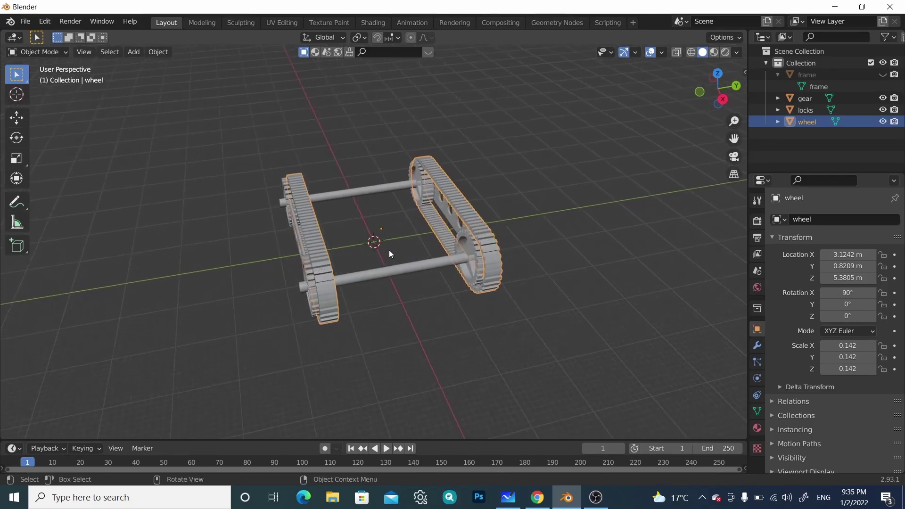
key(Tab)
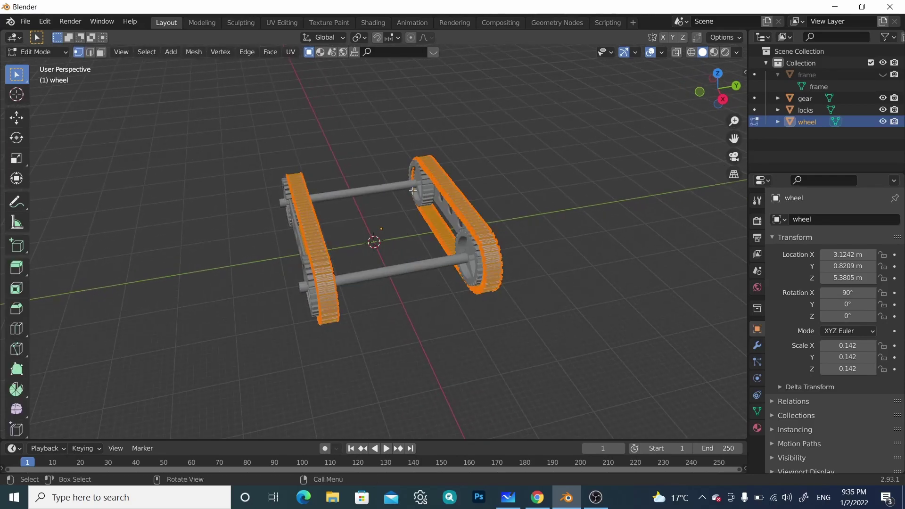
click(678, 52)
drag(376, 136, 533, 342)
key(x)
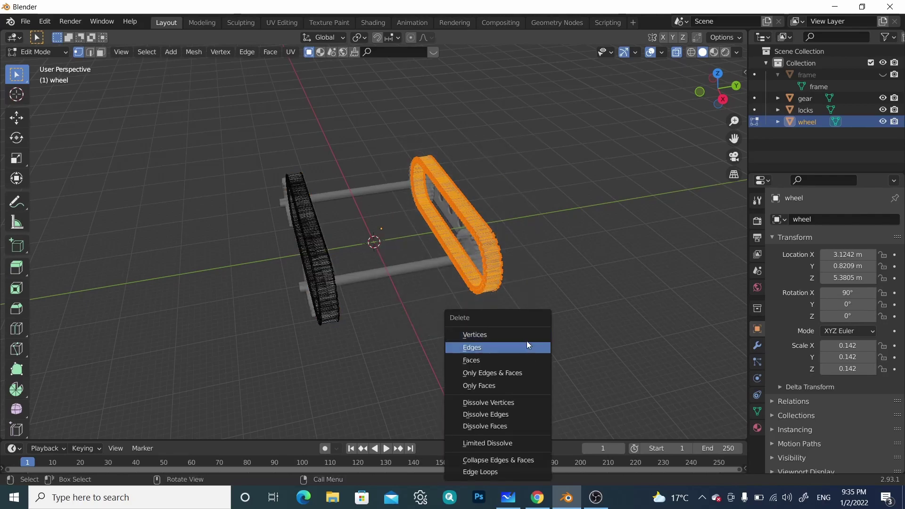
click(519, 333)
key(Tab)
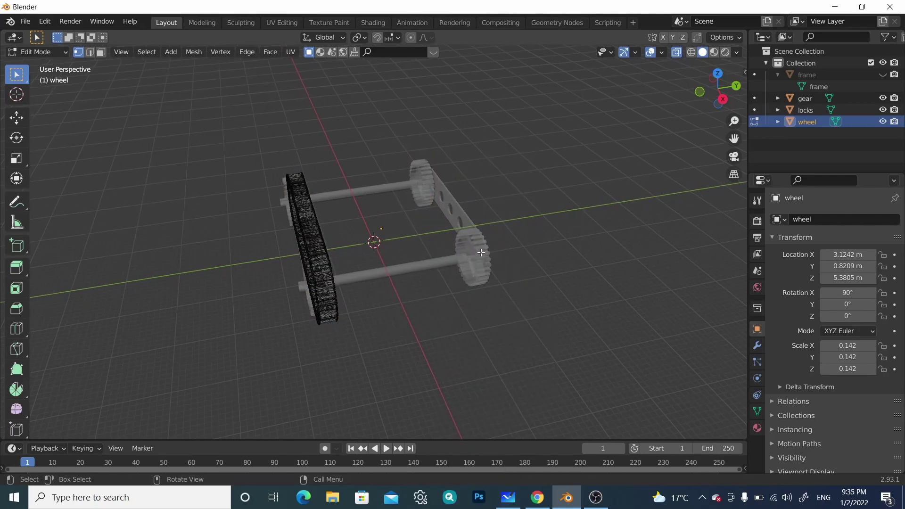
Delete the vertices of the two positive-Y gears and both axles from the gear mesh
click(359, 193)
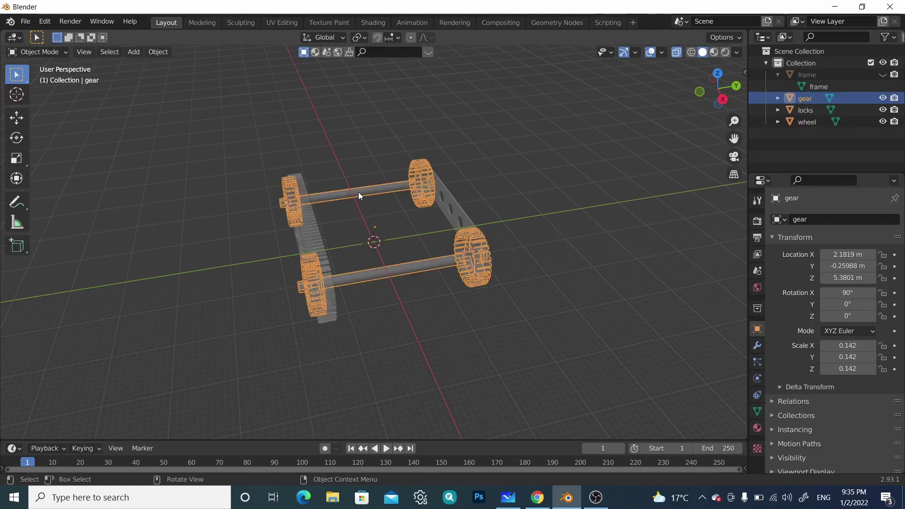
key(Tab)
drag(359, 137, 600, 360)
key(x)
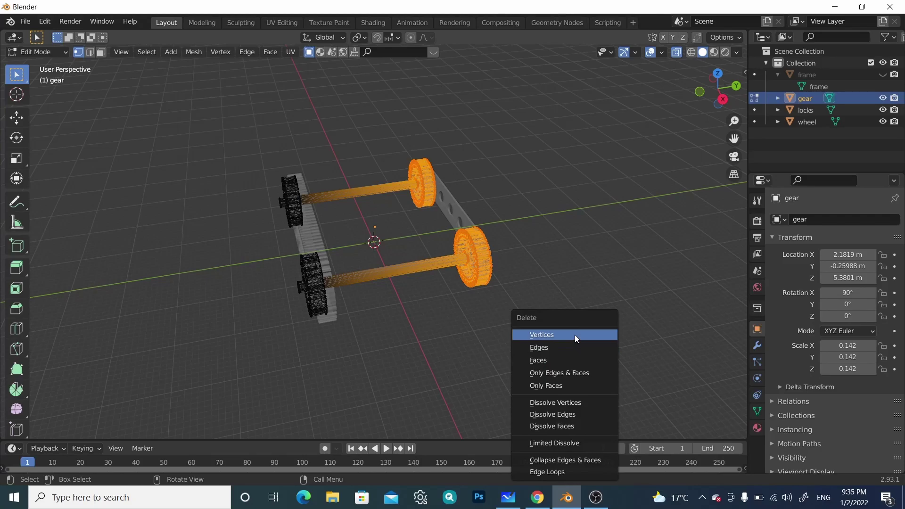
click(575, 334)
Separate the remaining gear at the negative-X end into its own object and select it on its own
drag(218, 146, 342, 230)
key(p)
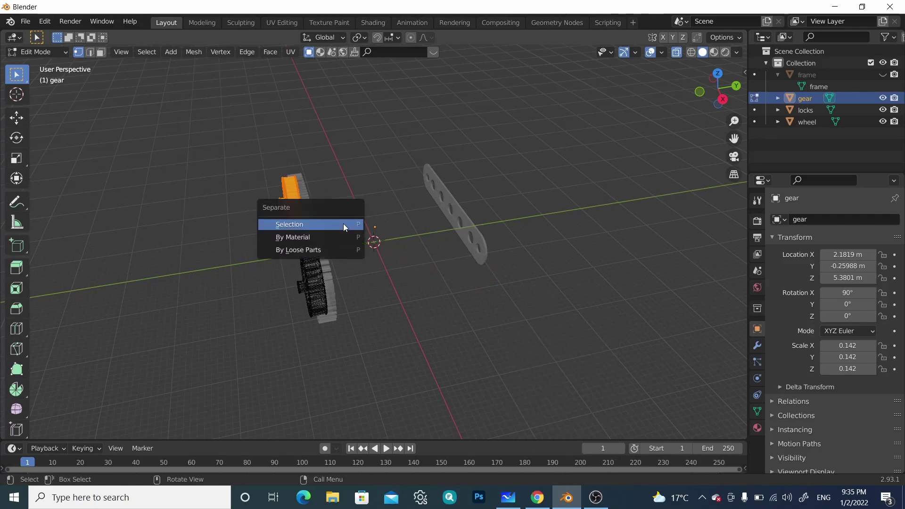
click(343, 224)
key(Tab)
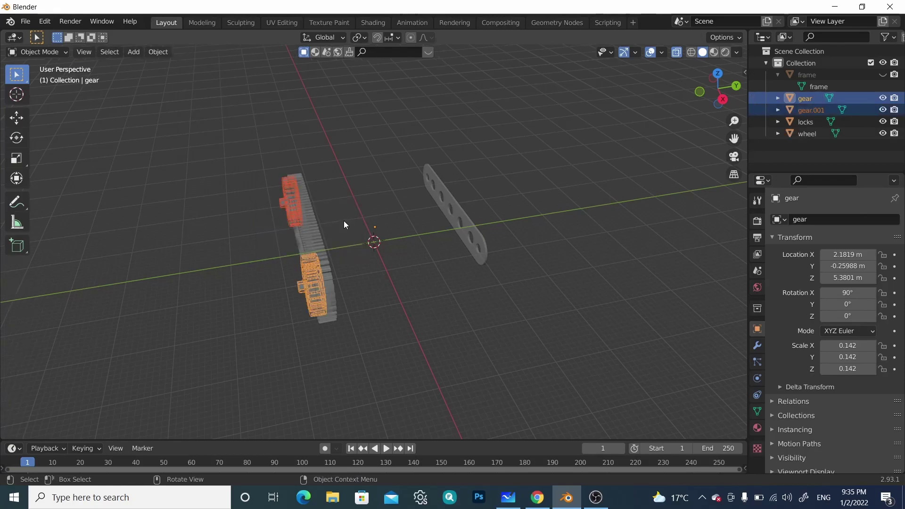
key(Tab)
key(Tab)
click(290, 197)
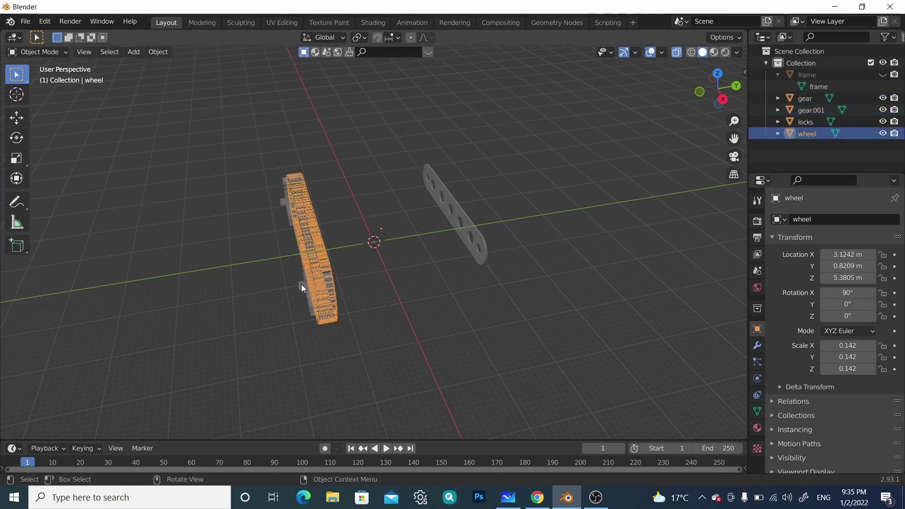
click(301, 284)
click(285, 200)
Delete the vertices of the positive-Y side plate from the locks mesh
middle_drag(340, 235, 434, 222)
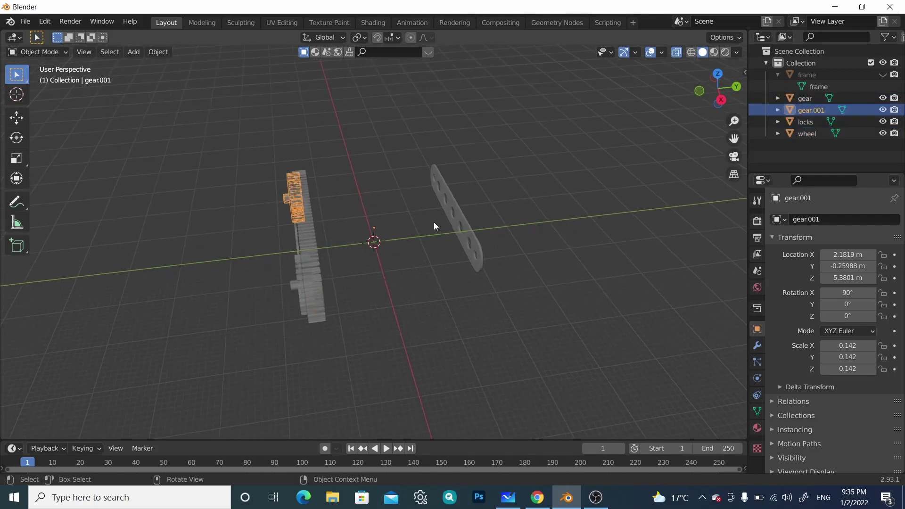
click(462, 214)
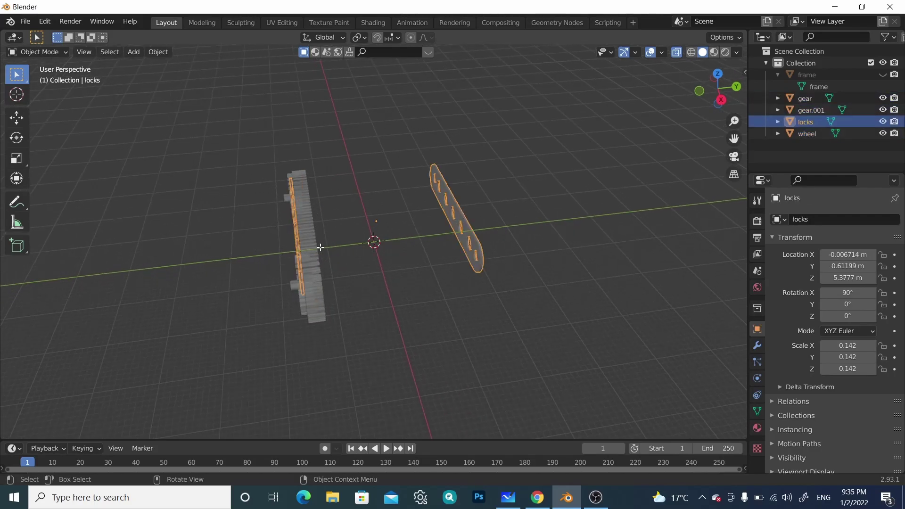
key(Tab)
drag(387, 143, 548, 329)
key(x)
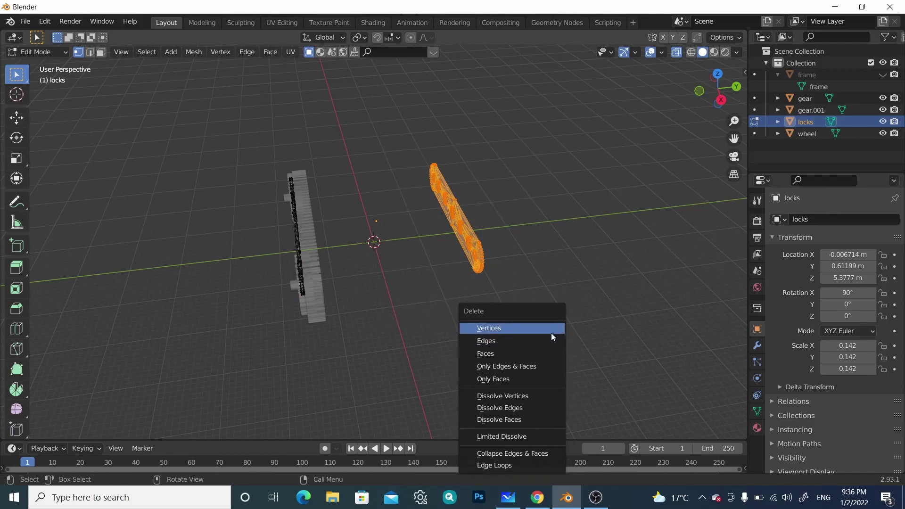
click(550, 331)
key(Tab)
Move the remaining locks plate outward along the Y axis to about -3.9 m and hide it
middle_drag(476, 328, 580, 222)
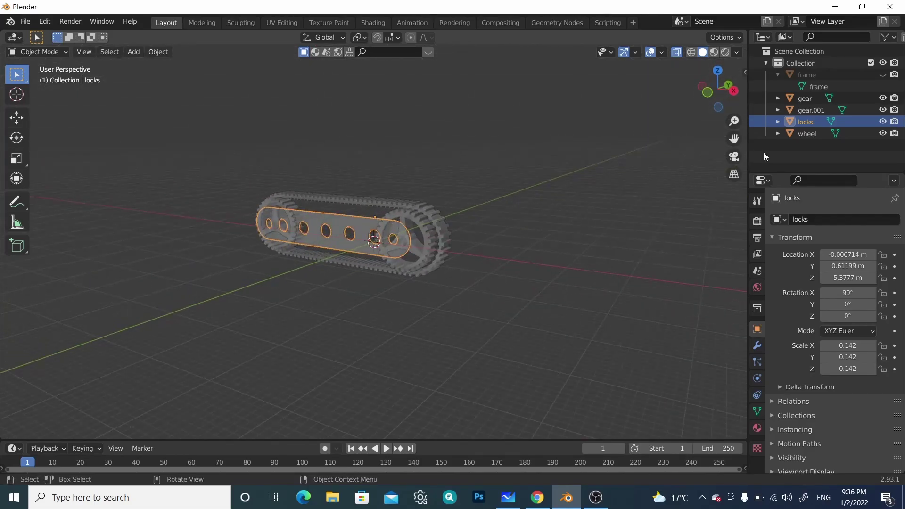
middle_drag(459, 213, 356, 362)
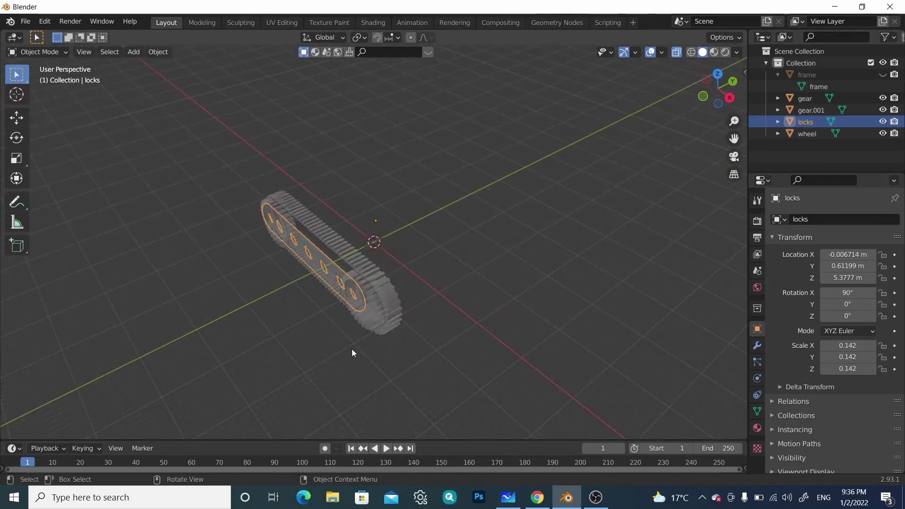
key(g)
key(y)
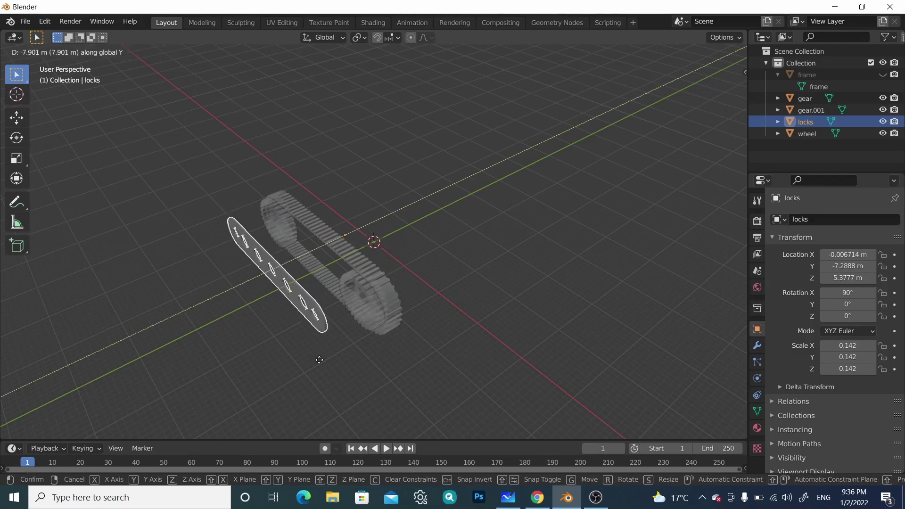
click(331, 354)
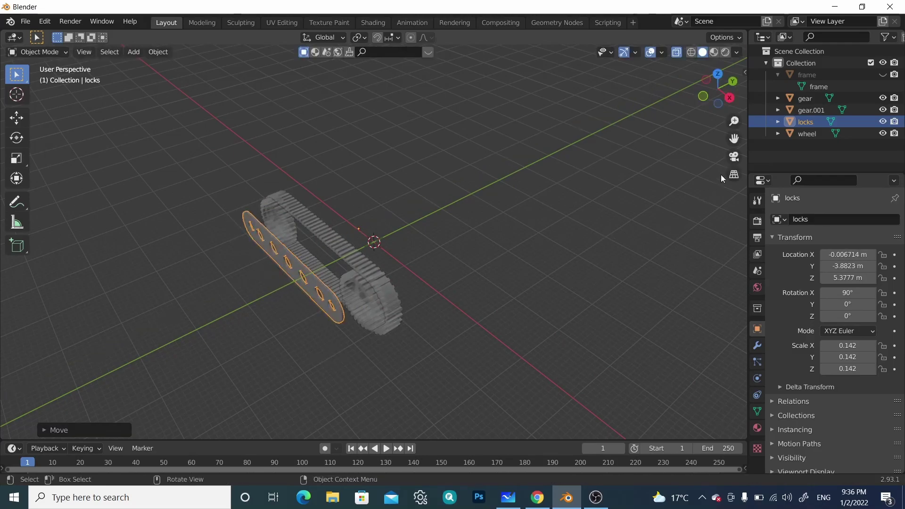
click(882, 121)
middle_drag(396, 295, 439, 245)
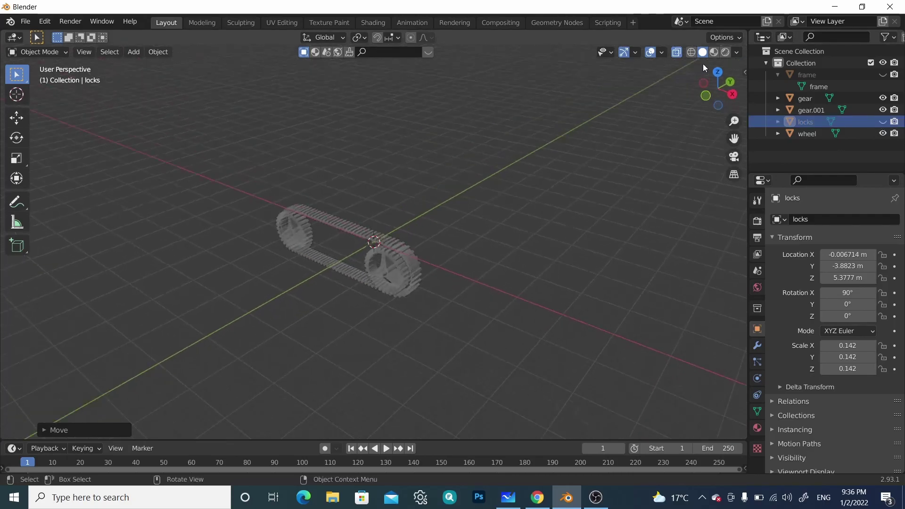
Turn off X-ray and move the track belt along the X axis to about 2.35 m to fit it around the gears
click(677, 53)
middle_drag(329, 265, 542, 202)
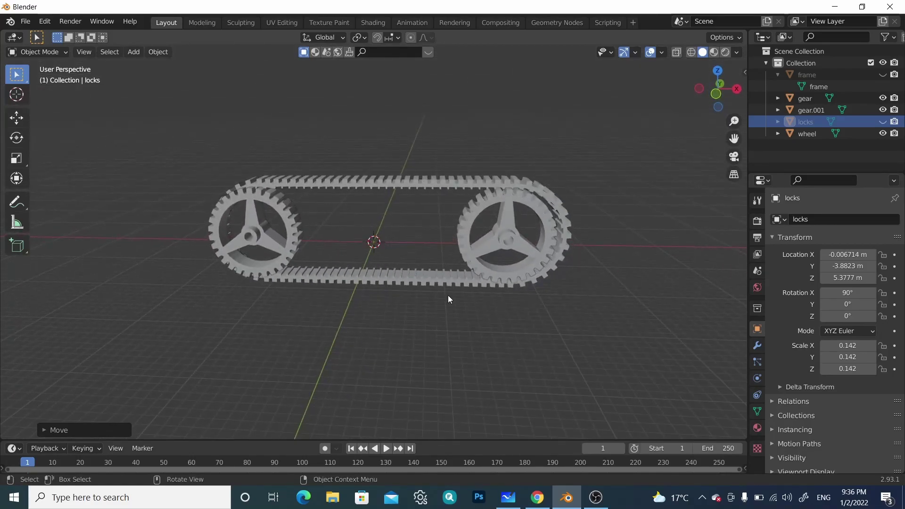
click(449, 175)
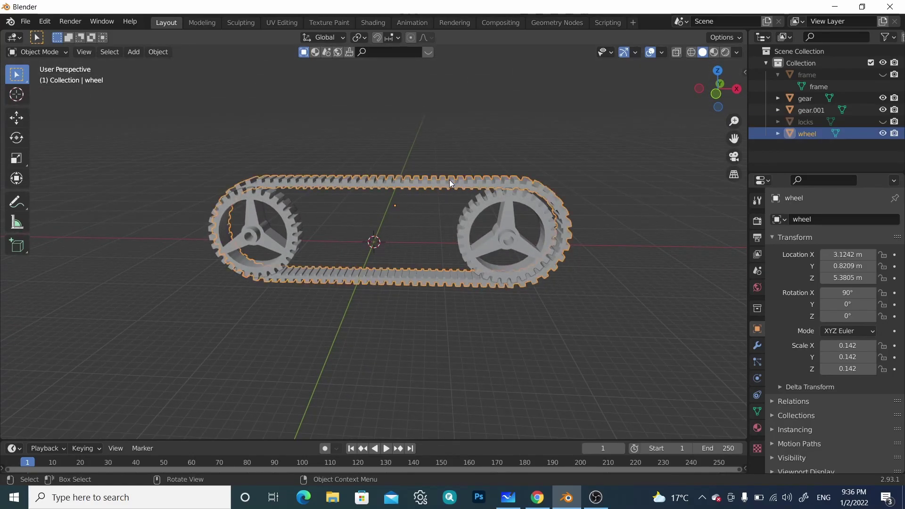
key(g)
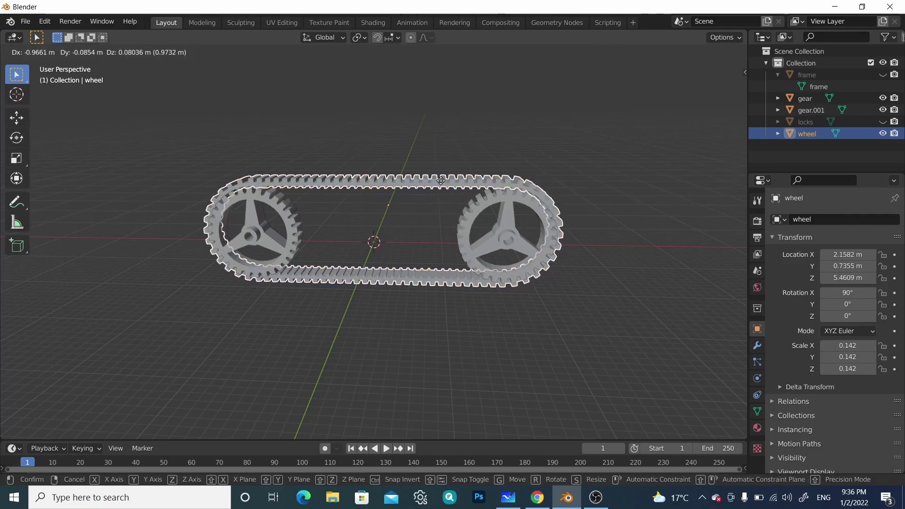
key(y)
key(x)
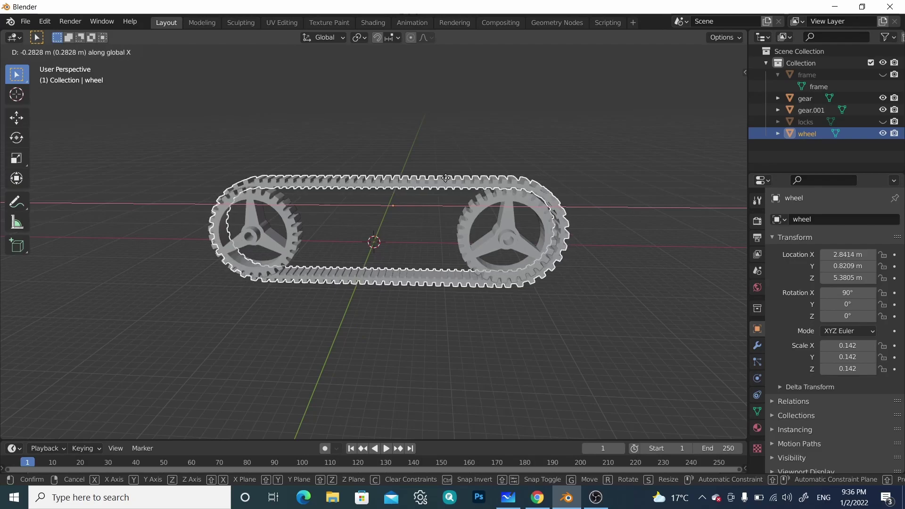
click(443, 179)
middle_drag(460, 172, 408, 156)
key(g)
key(x)
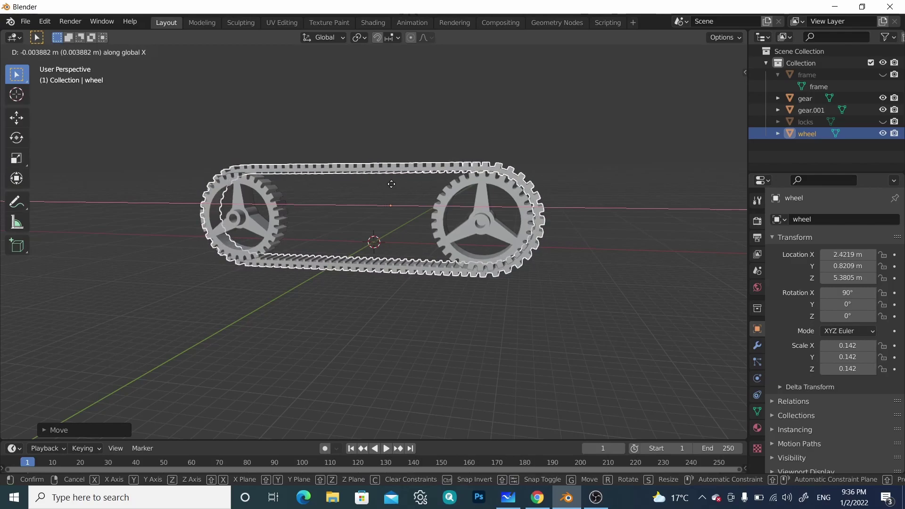
click(392, 182)
Set the track belt's origin to its geometry
middle_drag(394, 182, 111, 5)
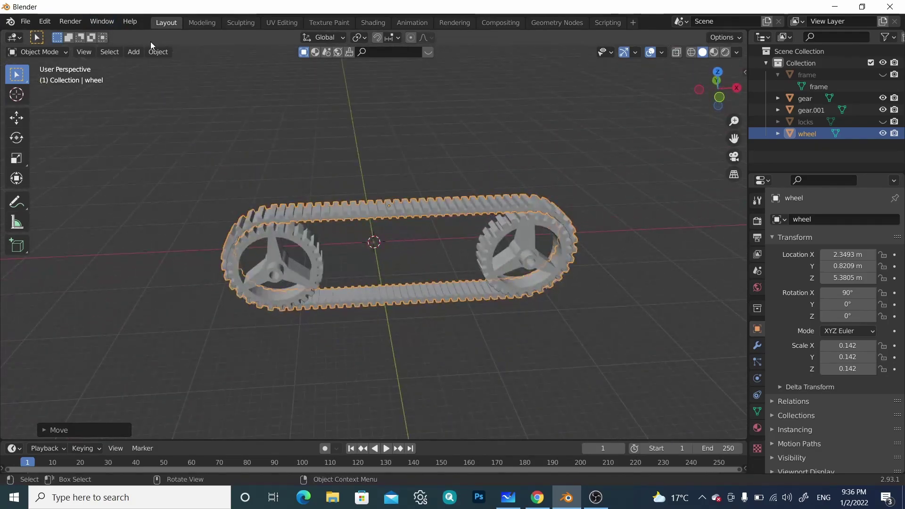
click(156, 53)
mouse_move(183, 75)
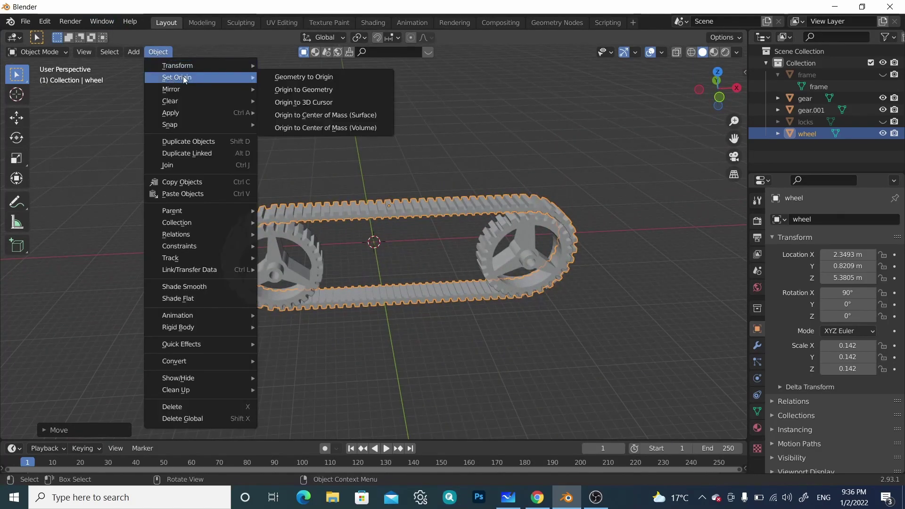
click(287, 95)
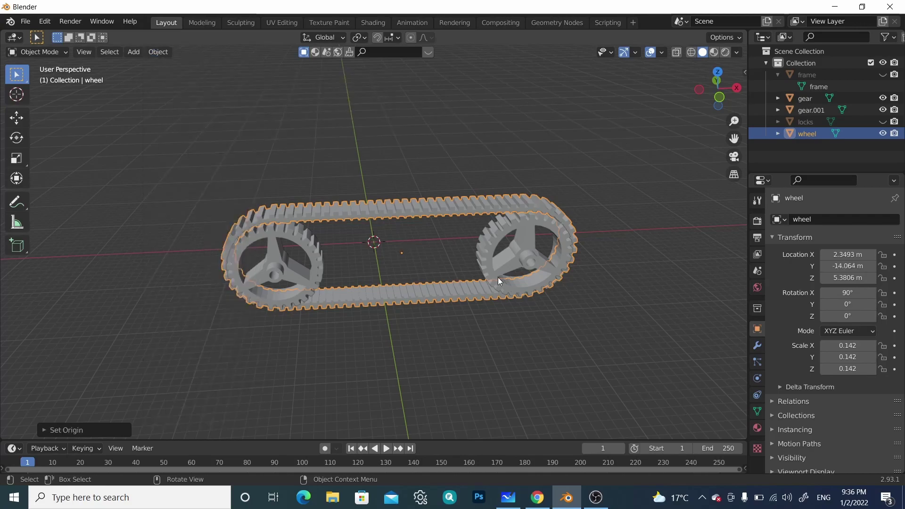
Set the origin of each of the two gears to its own geometry
click(519, 254)
click(164, 52)
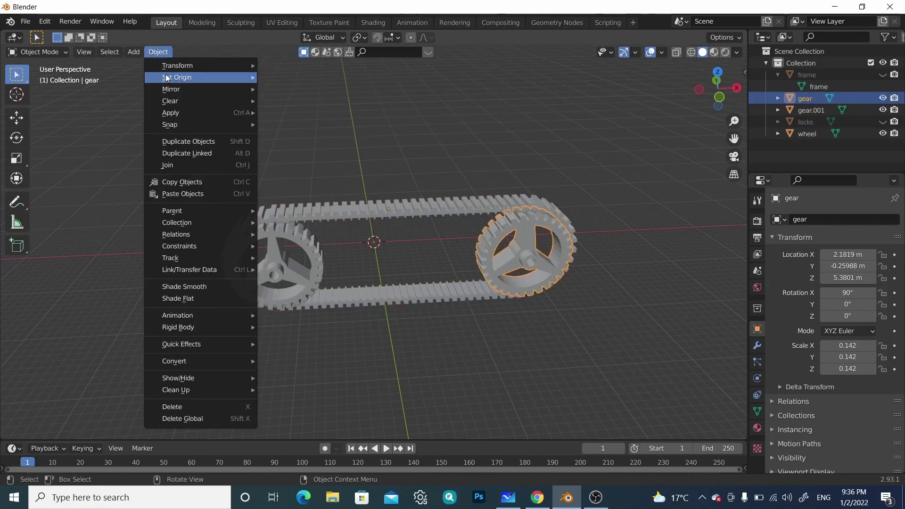
mouse_move(261, 75)
click(280, 89)
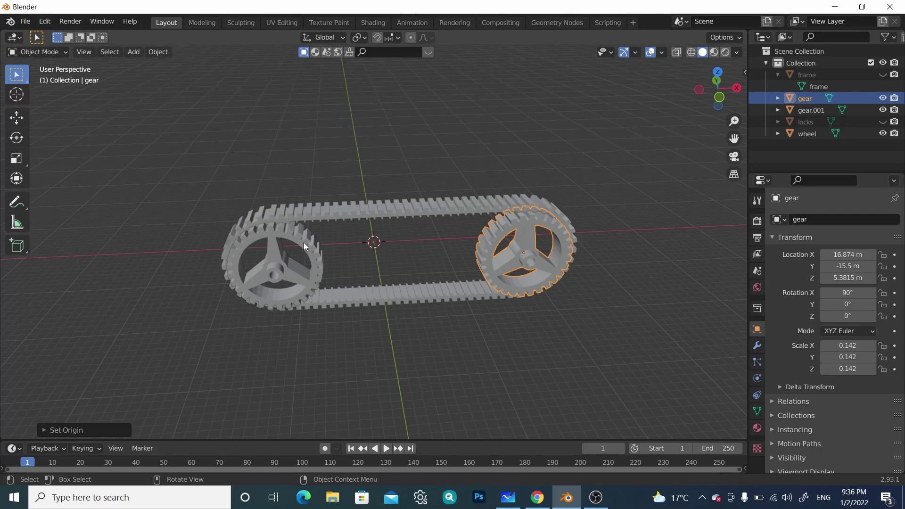
click(303, 242)
click(150, 53)
mouse_move(168, 79)
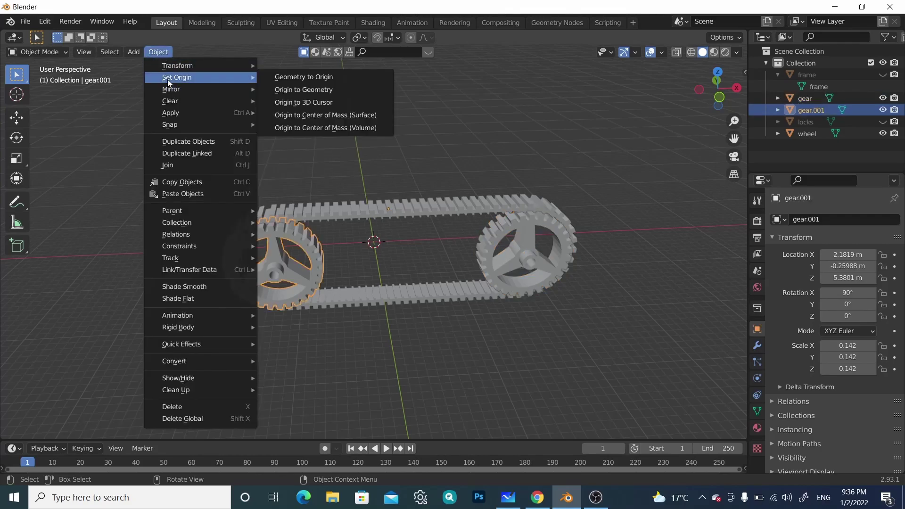
click(301, 93)
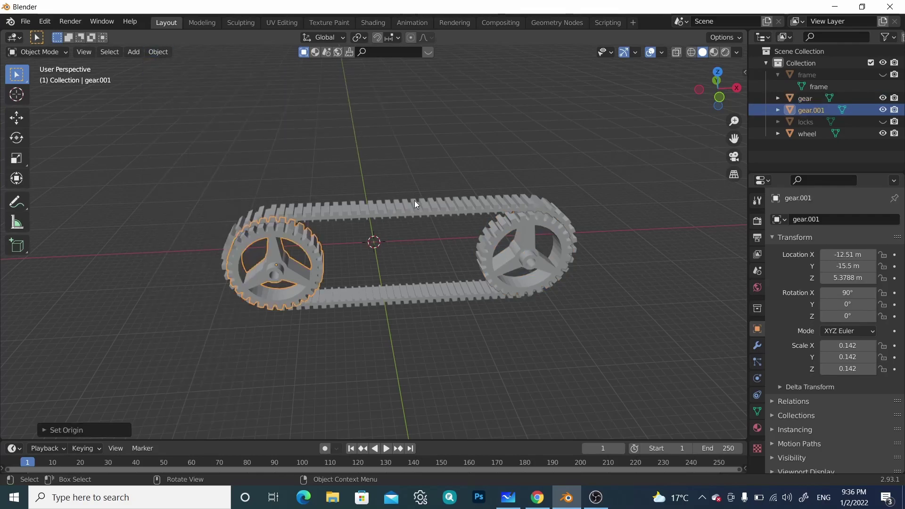
Select both gears and widen them along the global Y axis by a factor of about 2.8
scroll(415, 200, up, 5)
scroll(417, 212, down, 5)
middle_drag(420, 225, 445, 254)
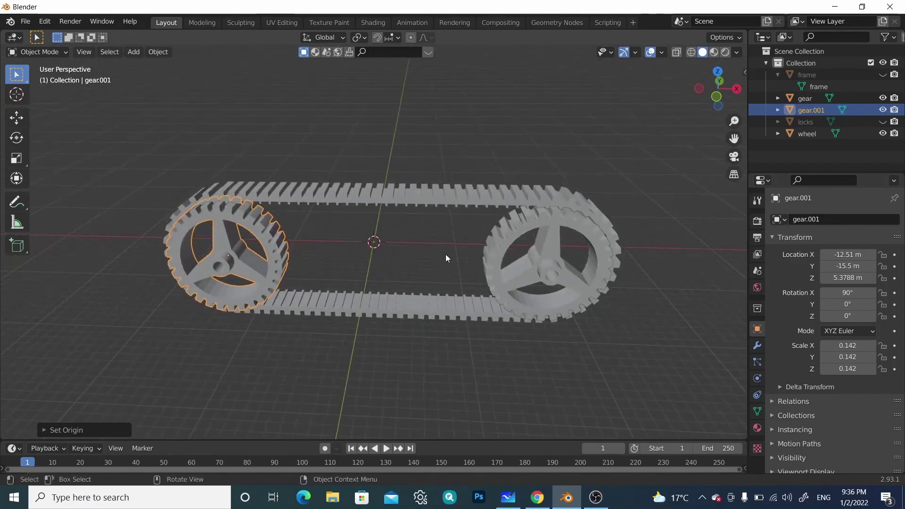
shift+click(513, 232)
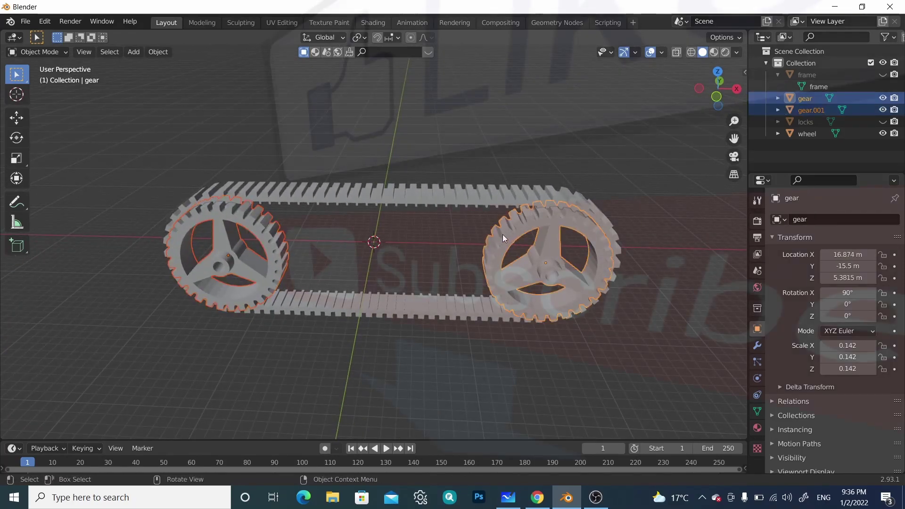
key(s)
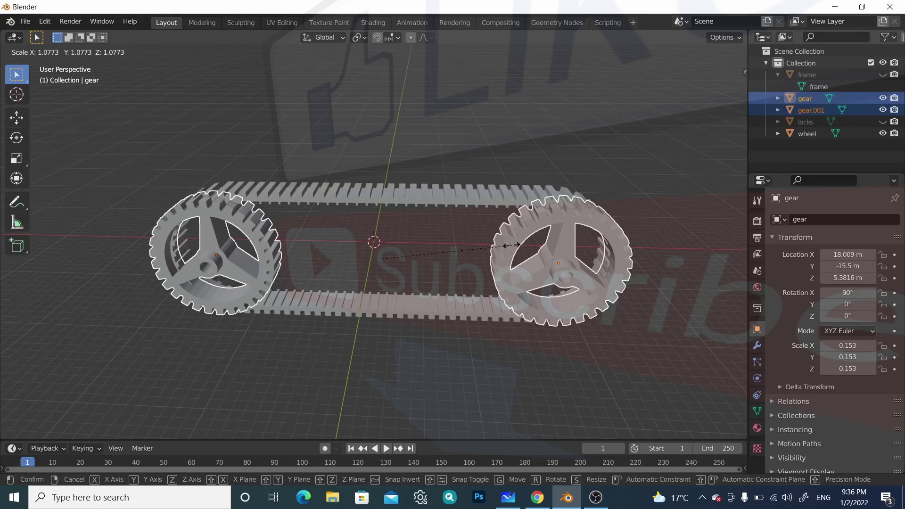
key(y)
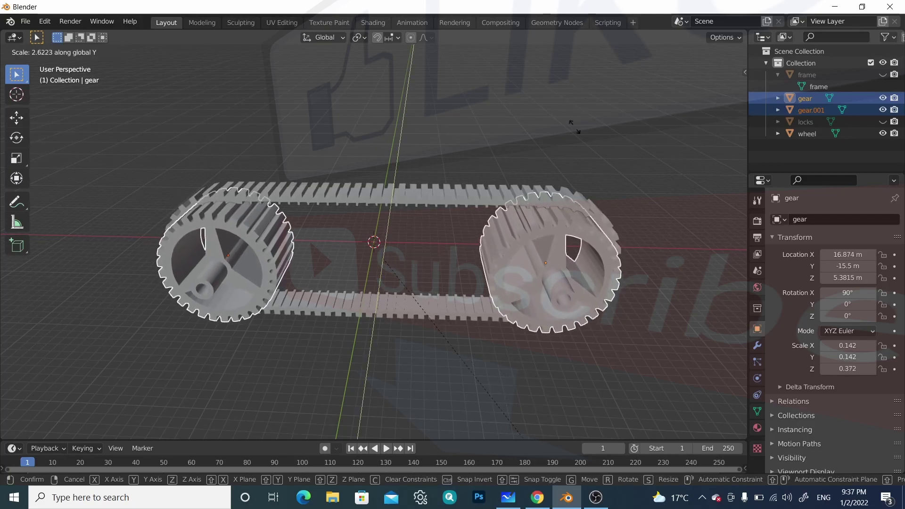
click(575, 137)
Move the track belt along the Y axis to about -15.4 m to centre it on the widened gears
middle_drag(576, 141, 259, 262)
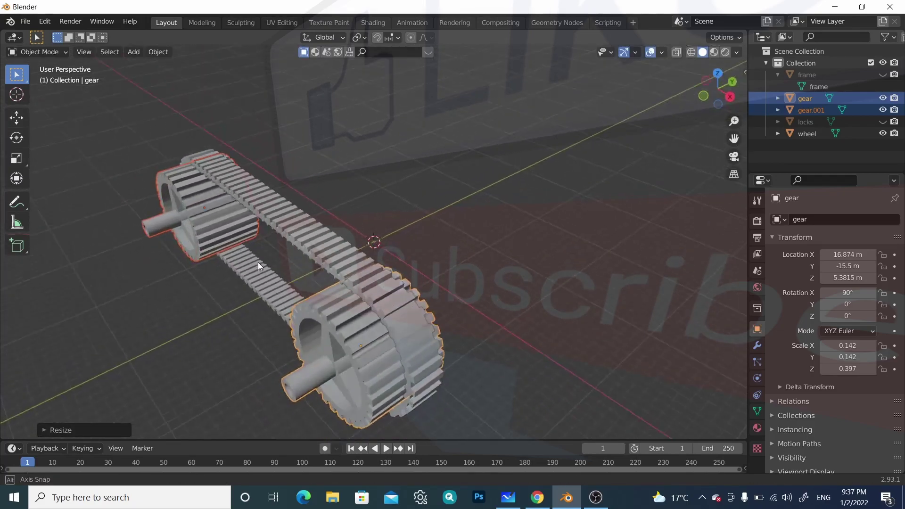
click(271, 216)
key(g)
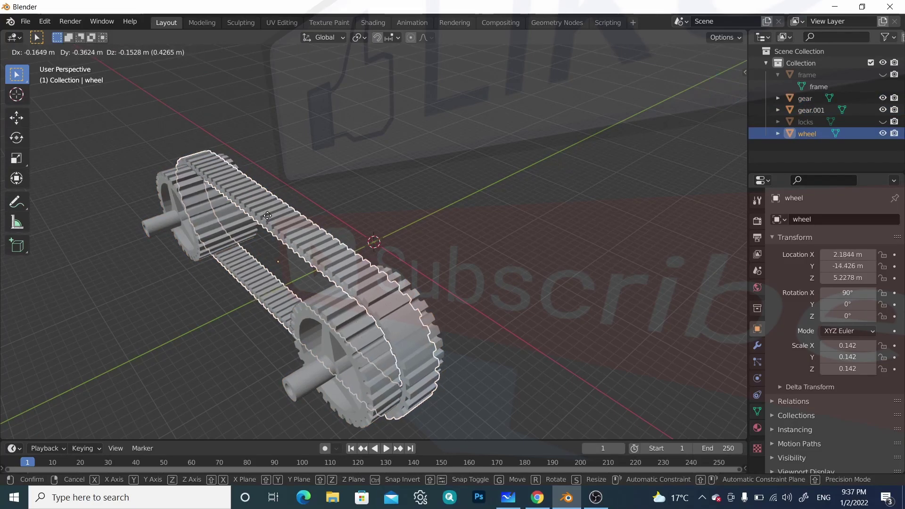
key(y)
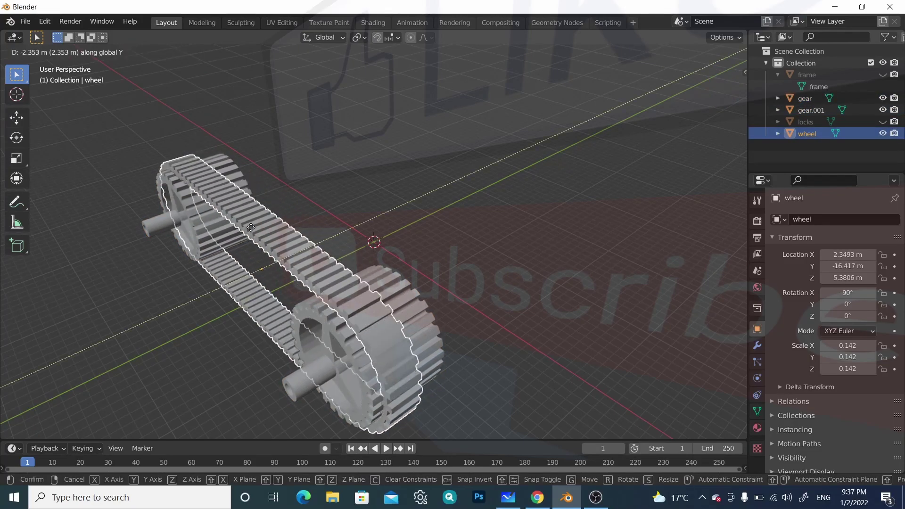
click(260, 219)
middle_drag(259, 218, 366, 37)
Add Cloth physics to the track belt
click(431, 137)
scroll(448, 139, down, 4)
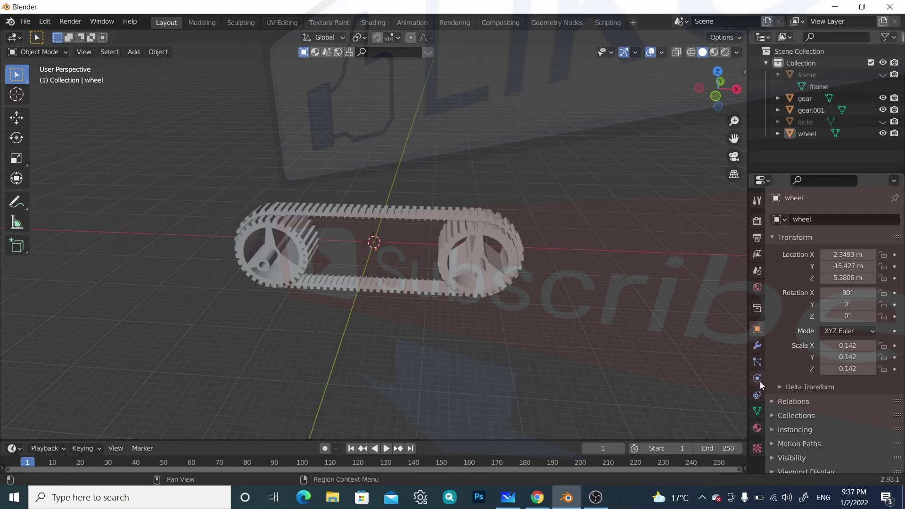
click(394, 208)
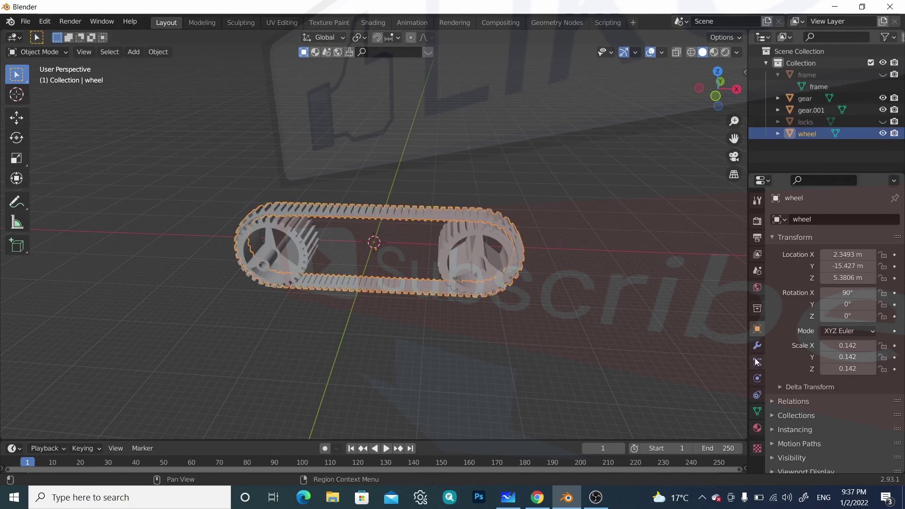
click(757, 377)
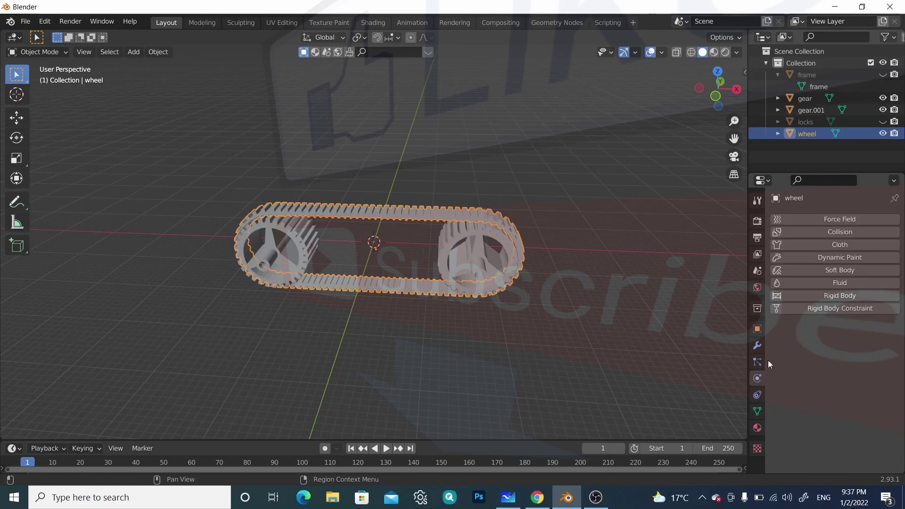
click(801, 244)
Add Collision physics to both gears
click(297, 246)
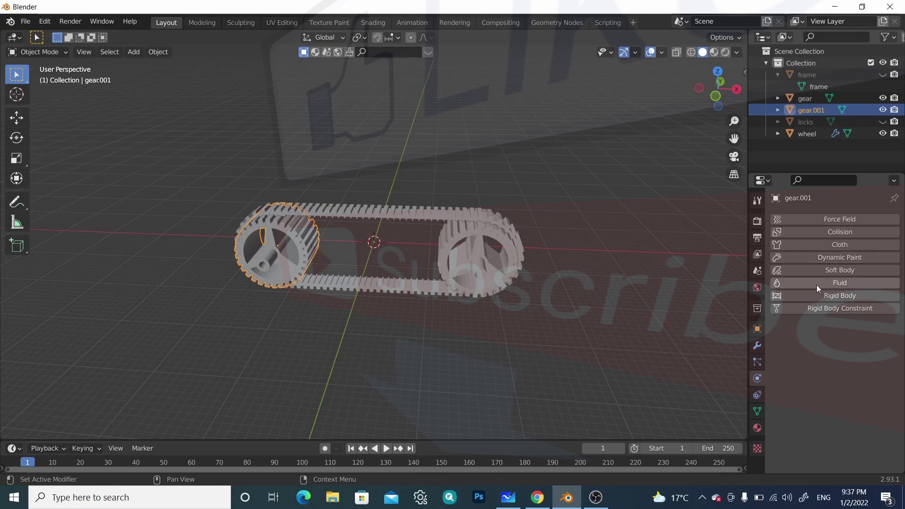
click(830, 233)
click(508, 244)
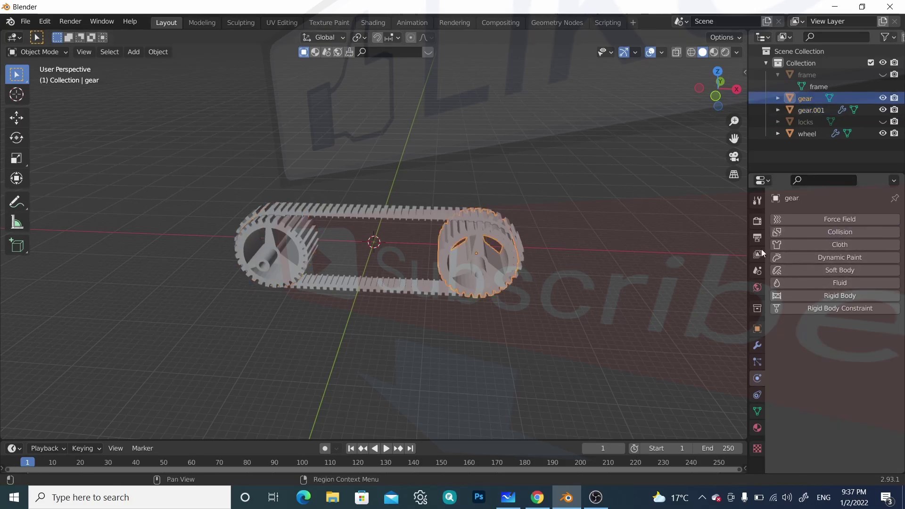
click(810, 232)
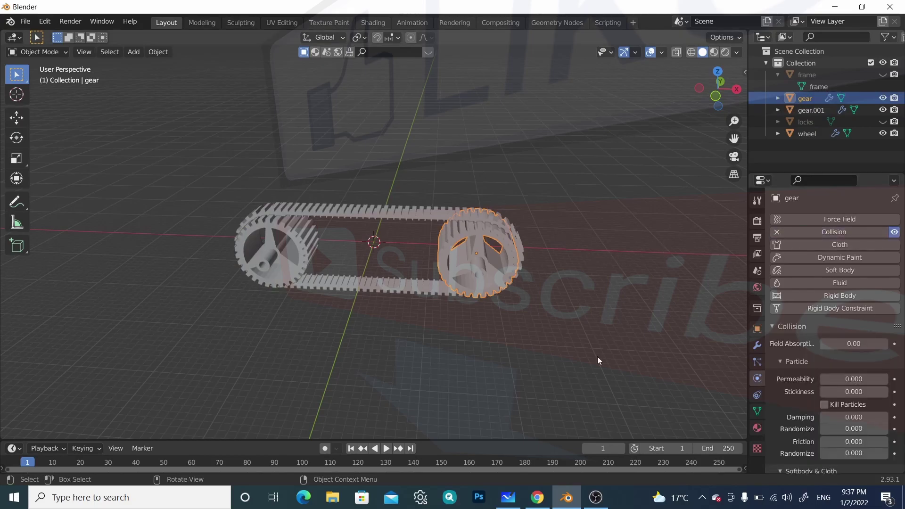
Play the simulation and set the track belt's cloth tension stiffness to 1000
click(385, 449)
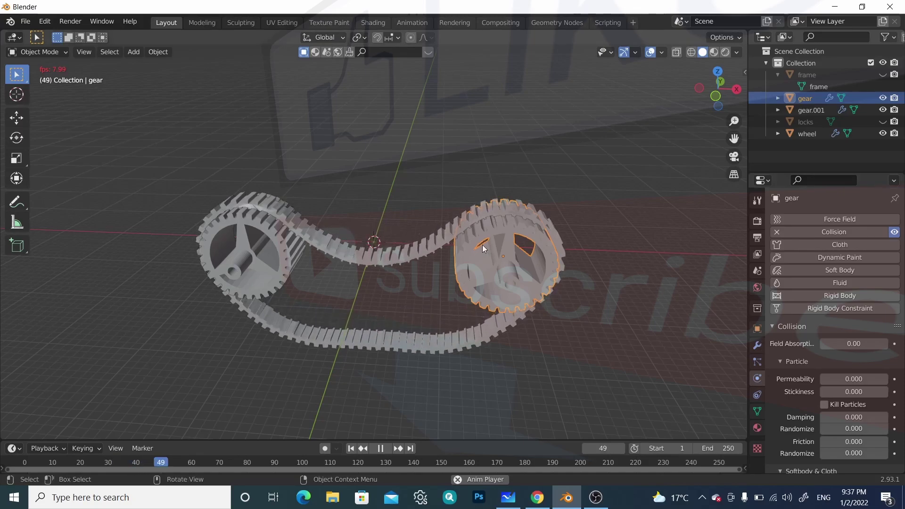
click(433, 250)
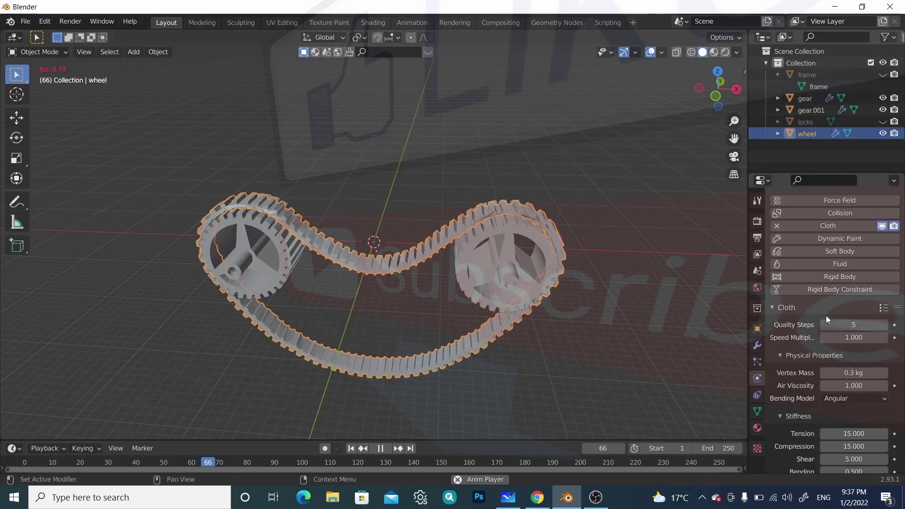
scroll(827, 316, down, 10)
scroll(829, 308, up, 3)
click(854, 282)
text(15.0)
key(BackSpace)
key(BackSpace)
key(BackSpace)
key(BackSpace)
text(10)
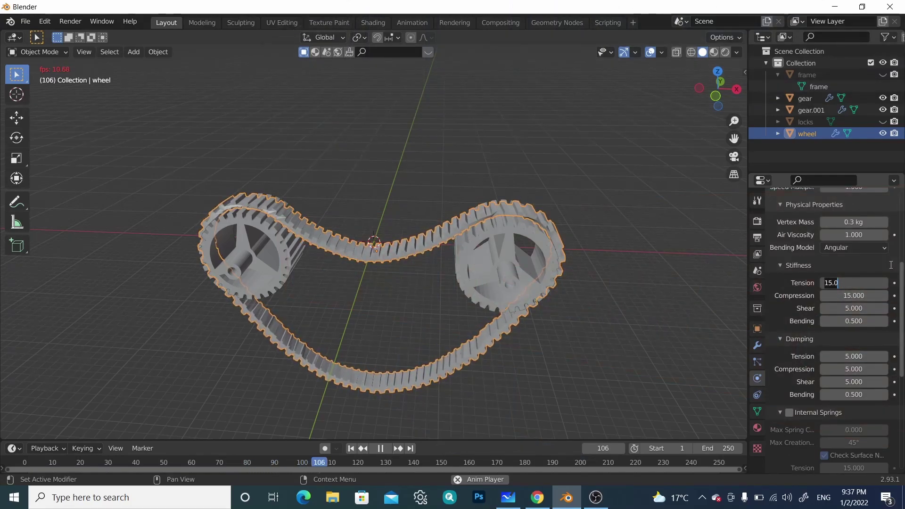
text(00)
key(Return)
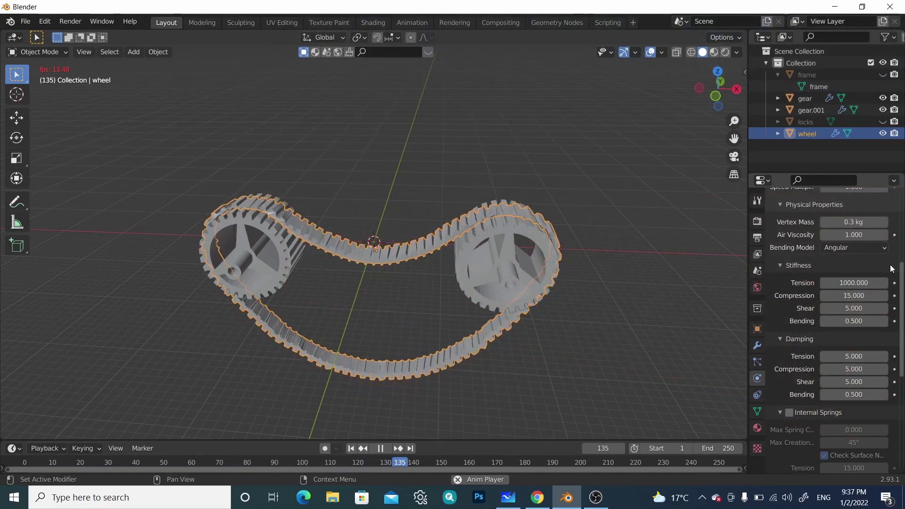
Restart the simulation from frame 1 and set the belt's cloth compression stiffness to 500
click(377, 448)
click(353, 449)
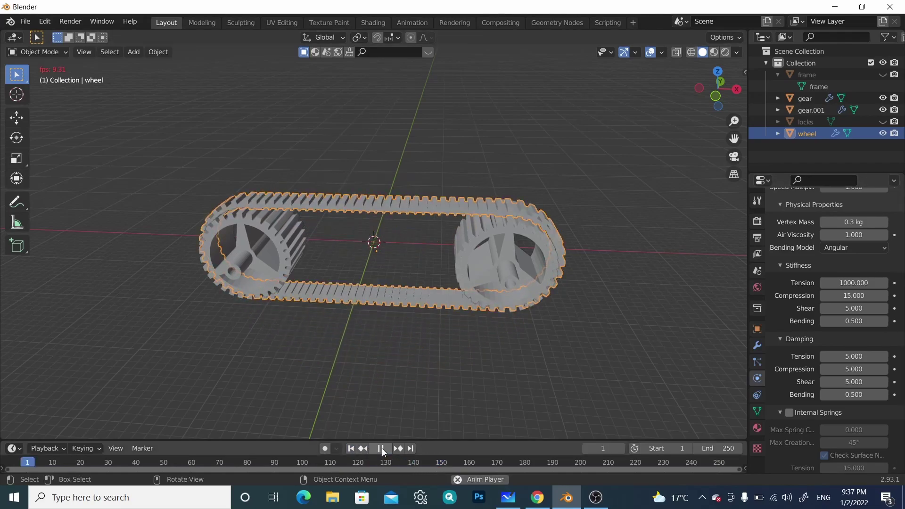
double_click(850, 296)
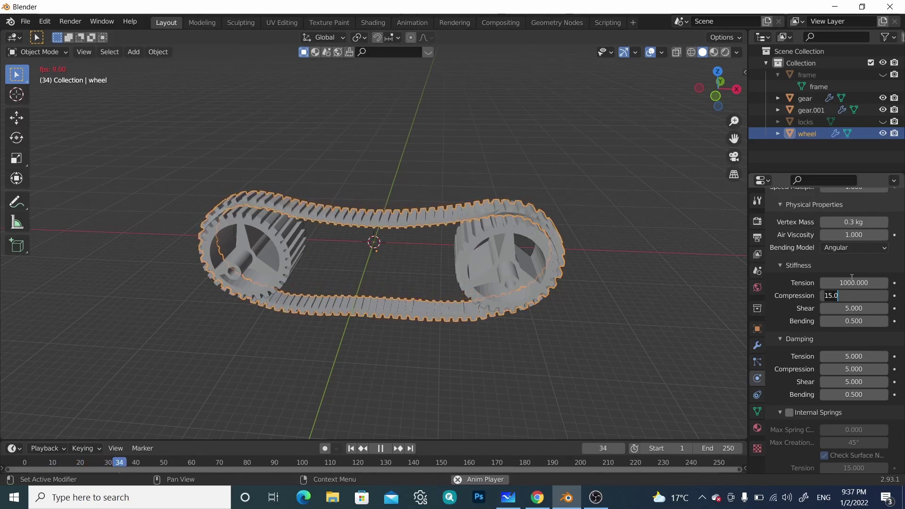
key(BackSpace)
key(BackSpace)
key(BackSpace)
key(BackSpace)
text(500)
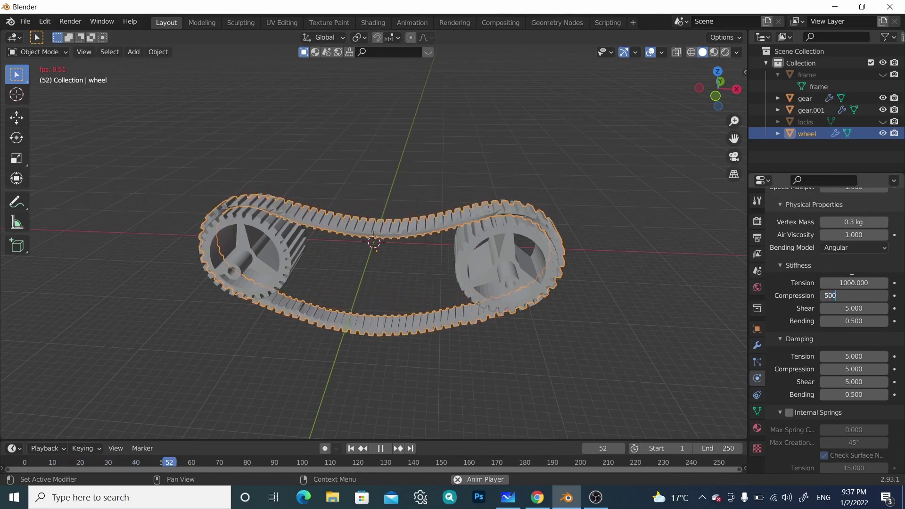
key(Return)
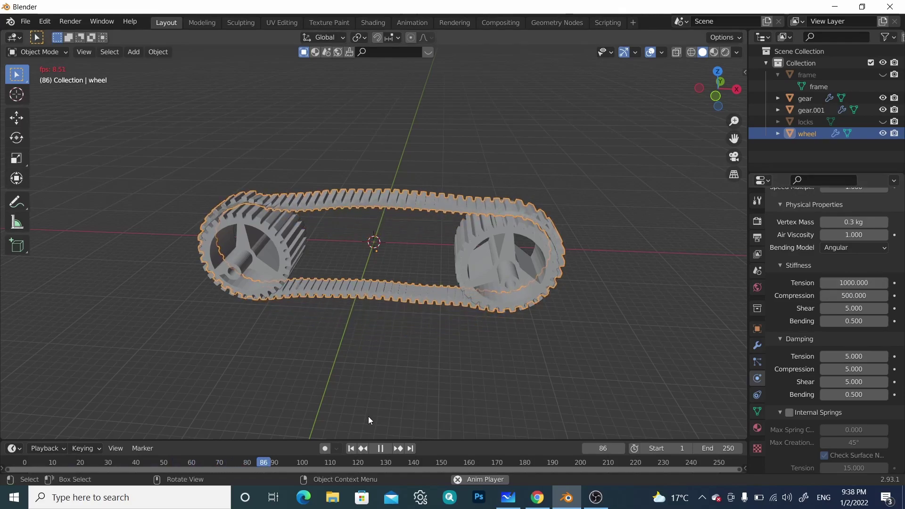
Replay the cloth simulation from the first frame and pause it at frame 82
click(350, 449)
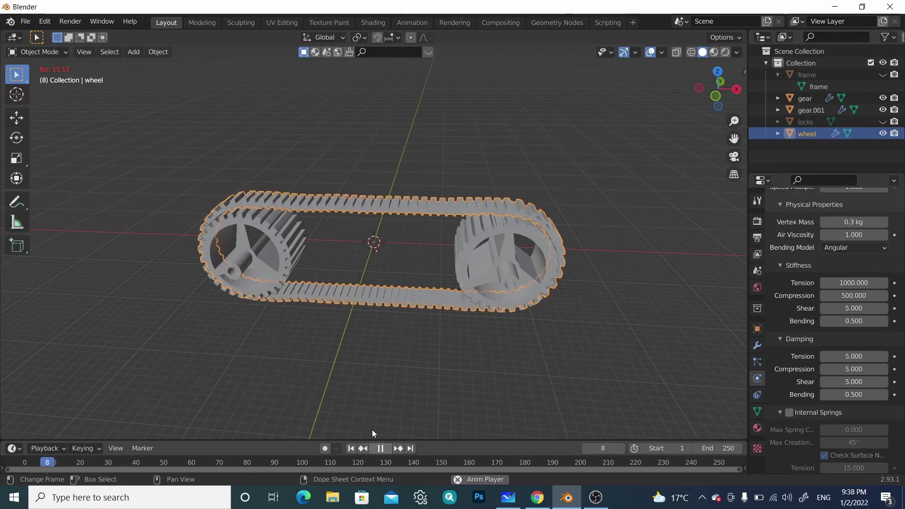
middle_drag(299, 243, 278, 210)
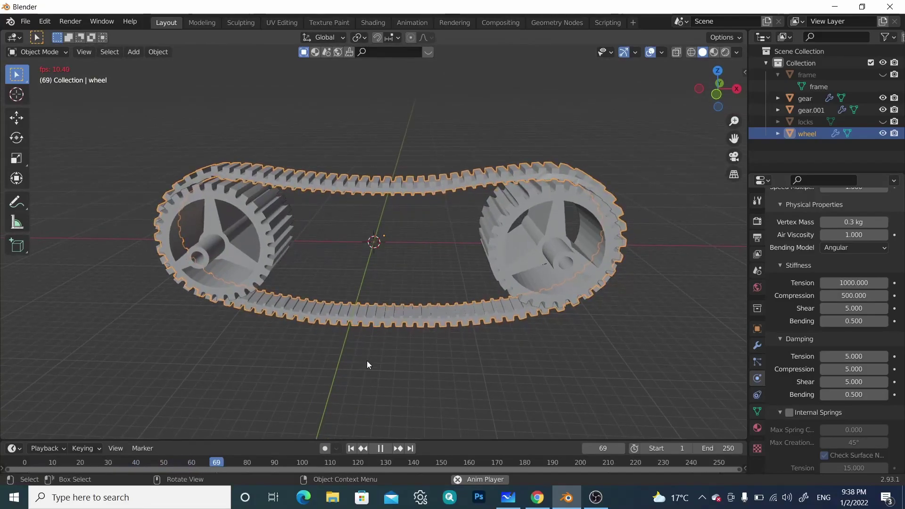
click(383, 449)
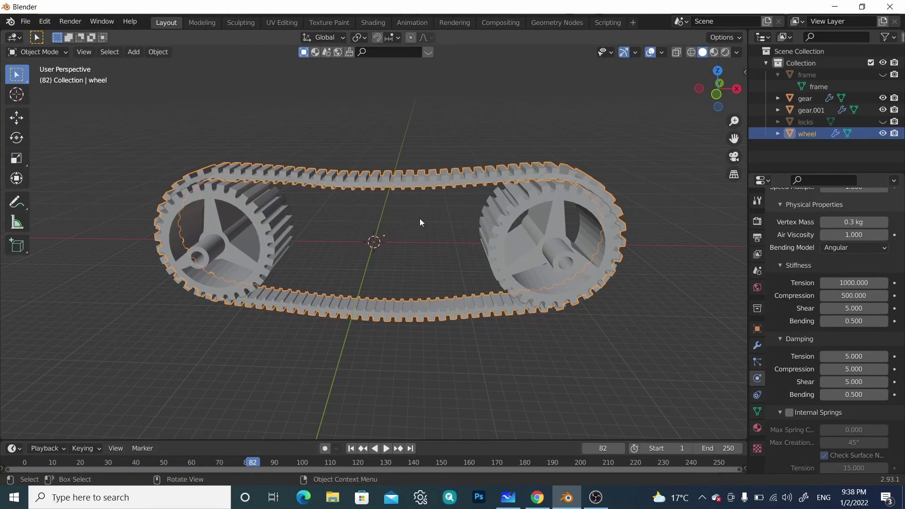
Apply the Cloth modifier on the track belt to bake in its sagged shape
scroll(401, 228, down, 4)
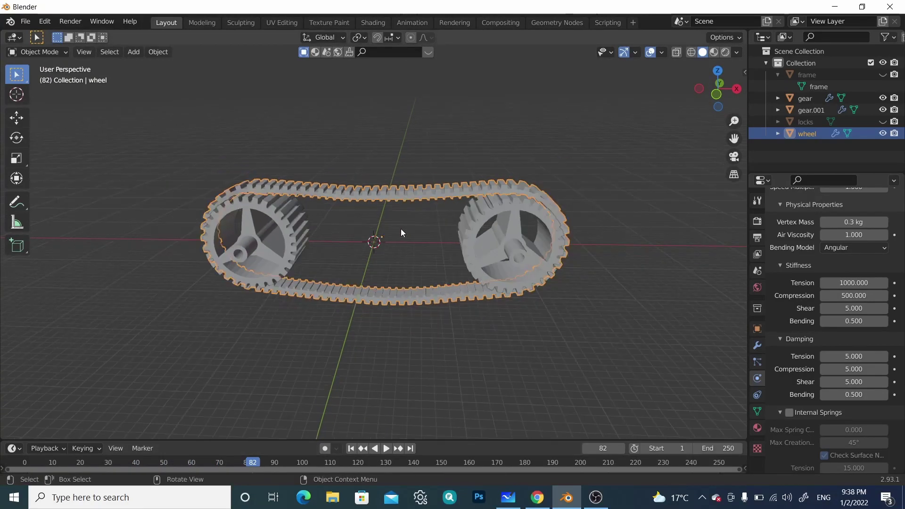
click(757, 346)
click(866, 240)
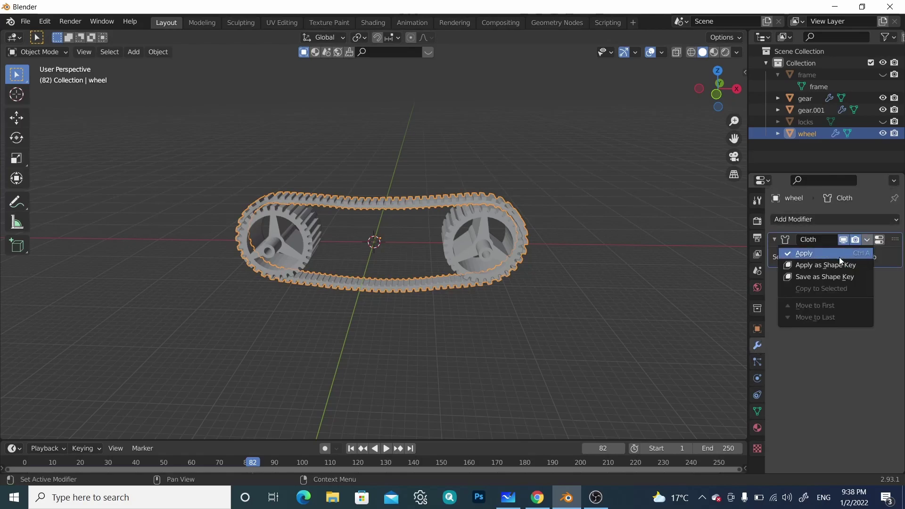
click(839, 255)
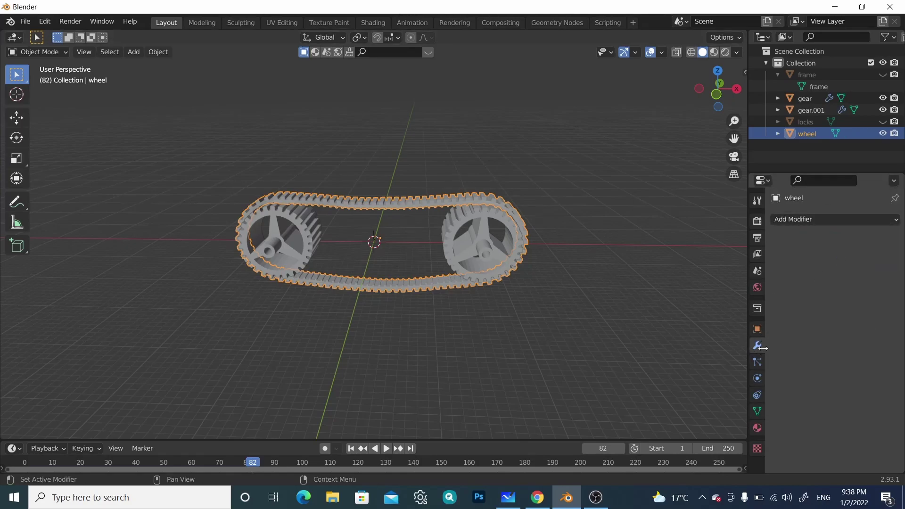
Add Cloth physics to the track belt again, with tension stiffness 1000 and compression stiffness 500, and return to frame 1
click(758, 378)
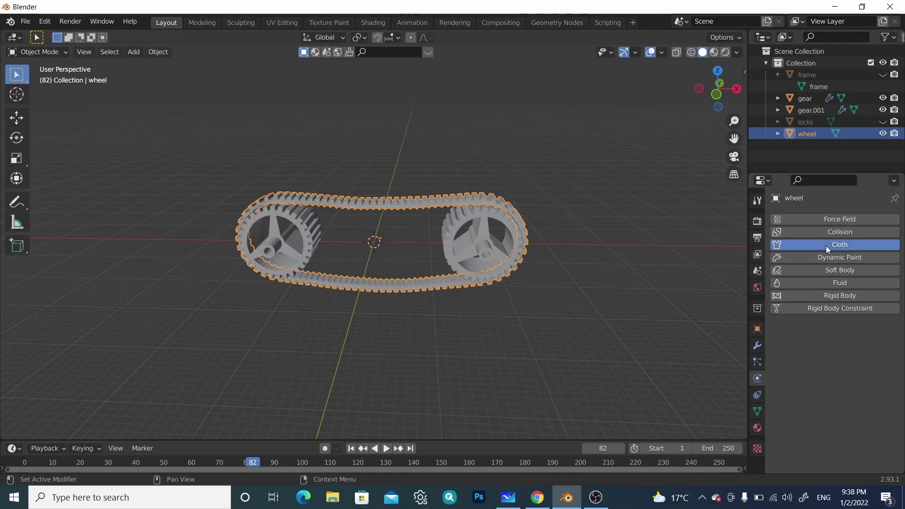
click(827, 246)
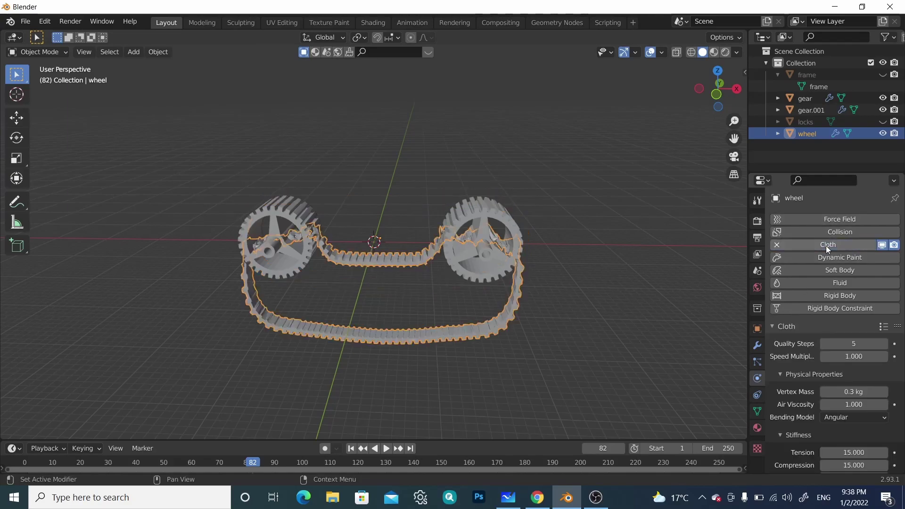
click(353, 448)
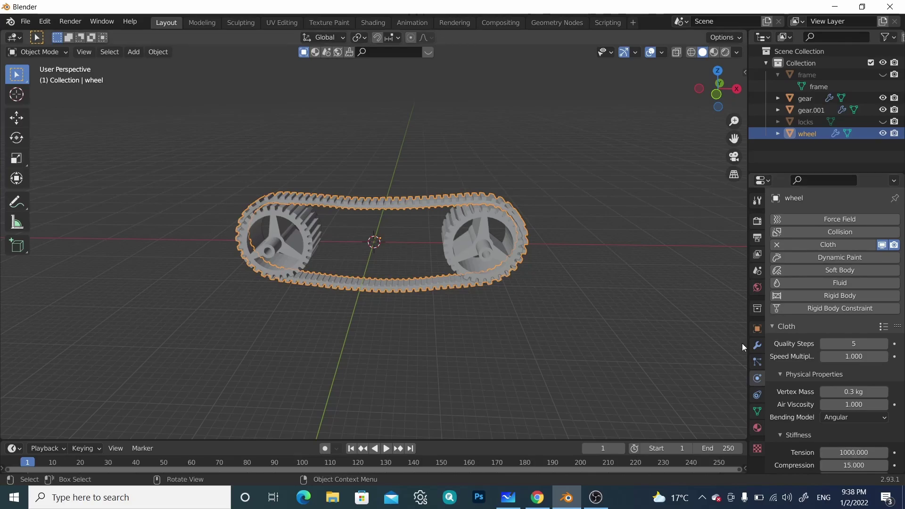
scroll(856, 417, down, 2)
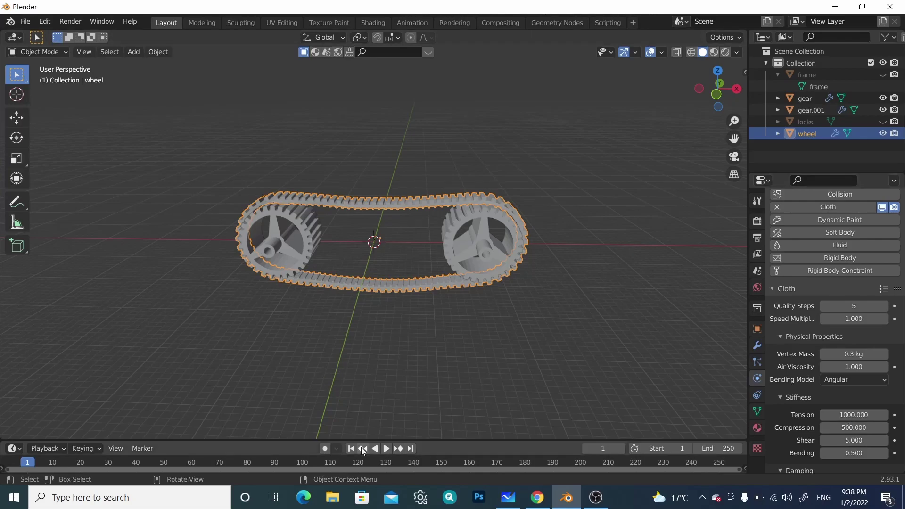
Test the simulation while setting the belt's cloth vertex mass to 0.2 kg and quality steps to 10, then rewind to frame 1
click(386, 448)
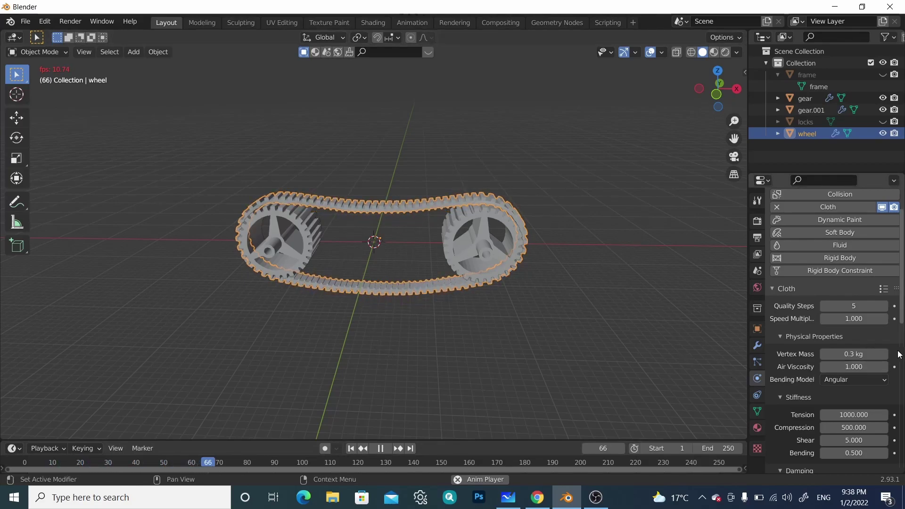
text(0.2)
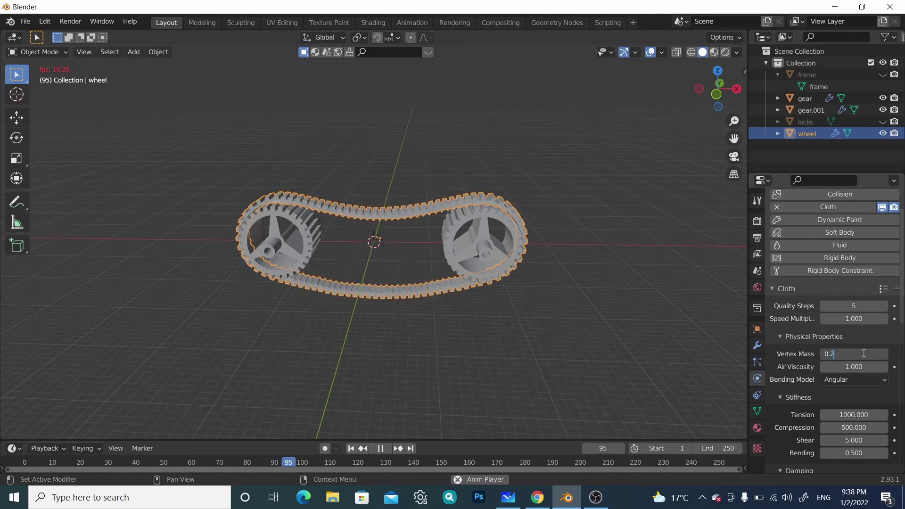
key(Return)
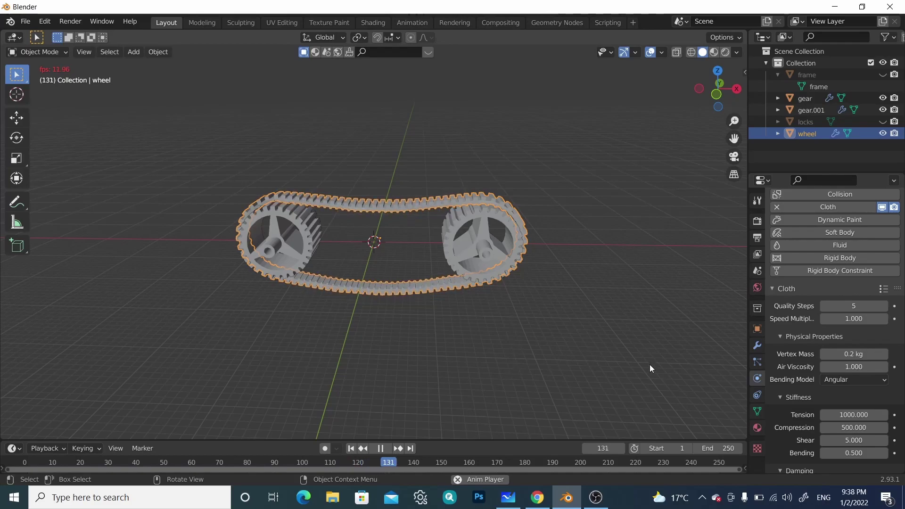
click(852, 307)
text(10)
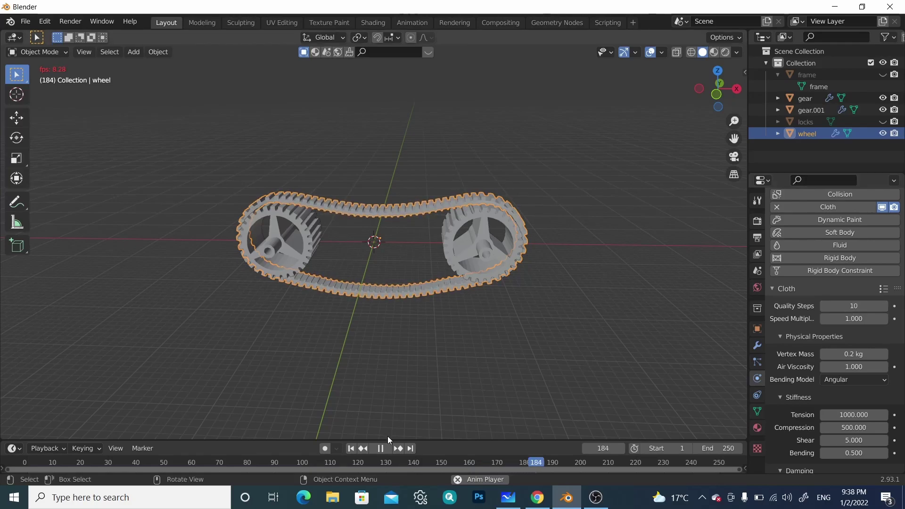
click(351, 449)
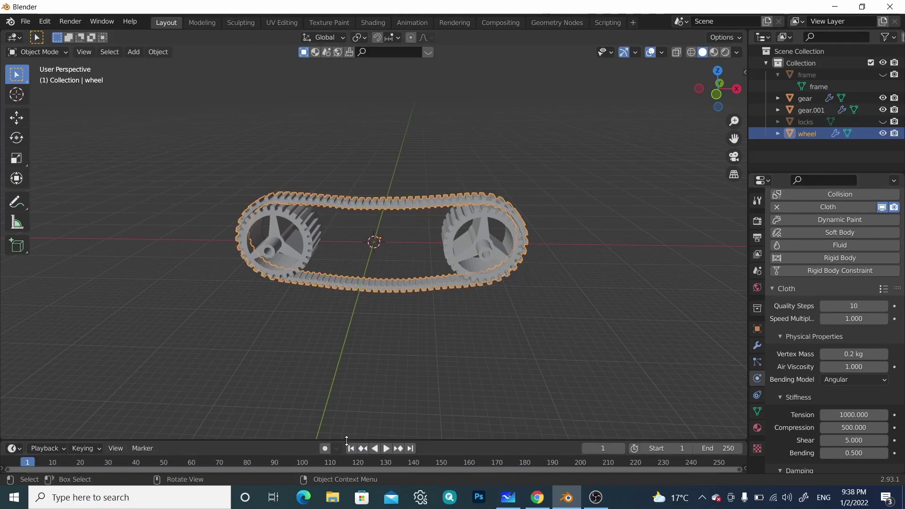
Insert a single keyframe on the Y rotation of the object "gear" at 0° on frame 1
middle_drag(392, 228, 604, 253)
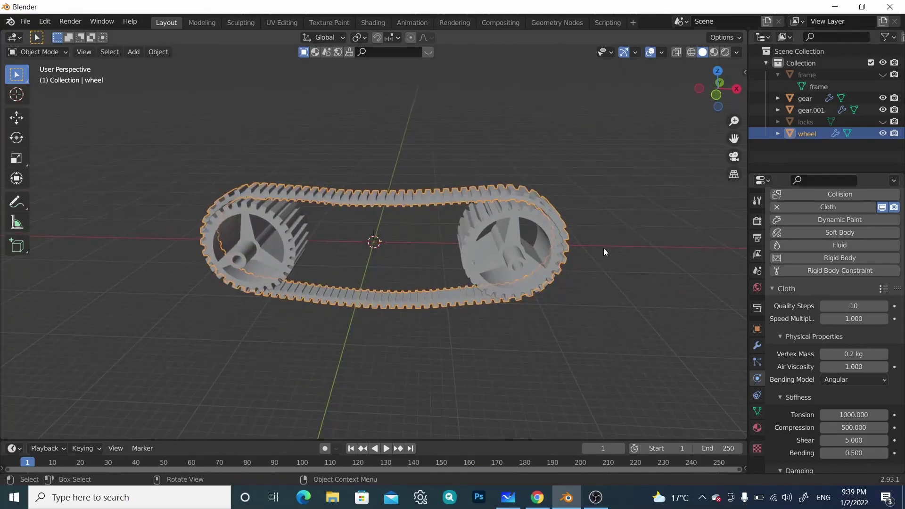
click(504, 221)
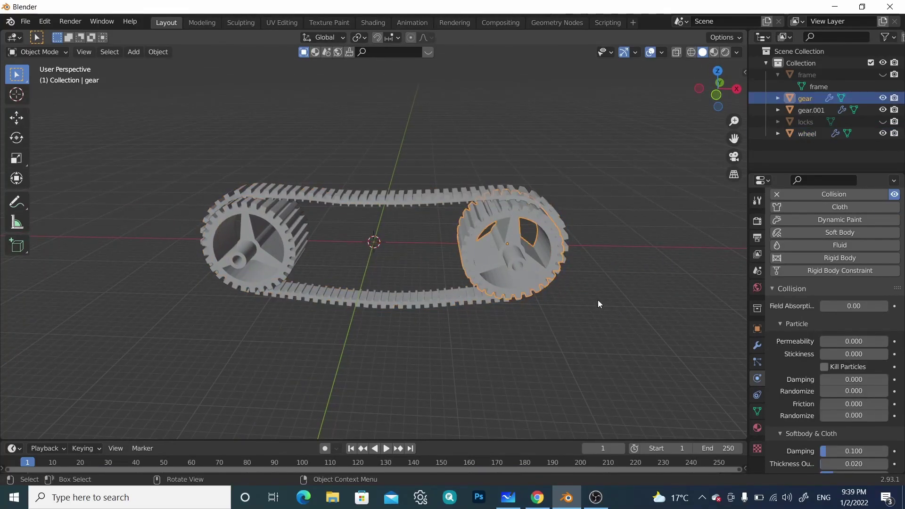
key(n)
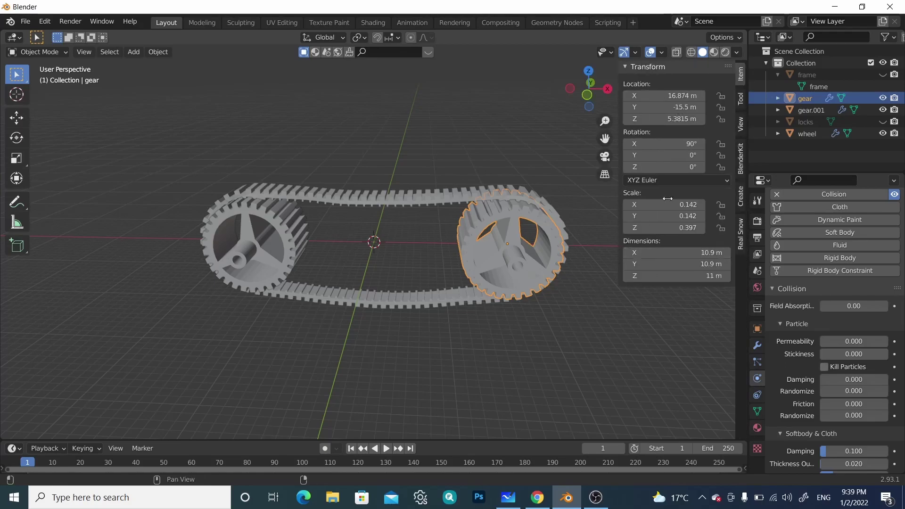
right_click(682, 156)
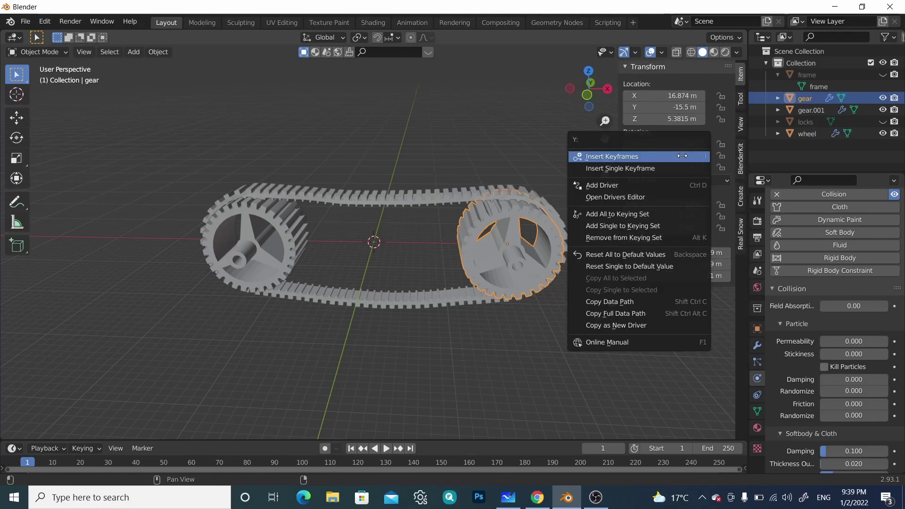
click(647, 170)
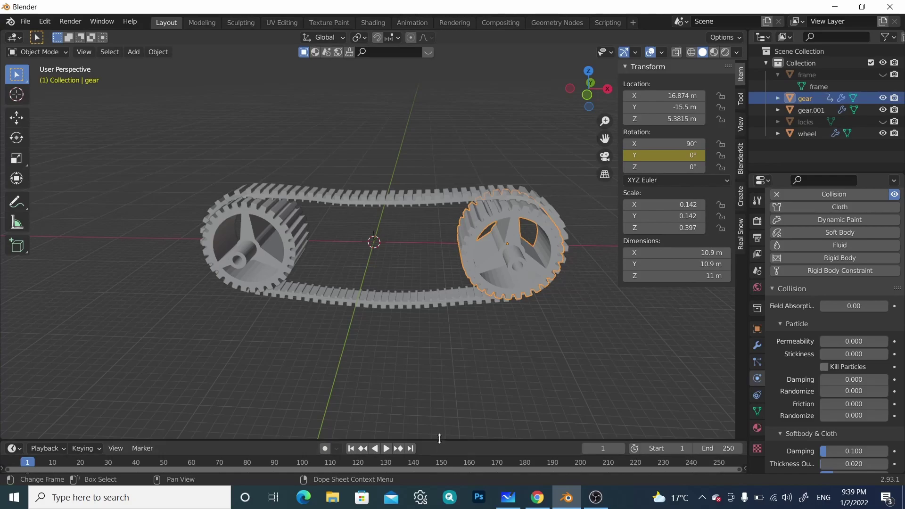
Enlarge the timeline, set the gear's Y rotation to 1000° at frame 250 and insert a single keyframe on it
drag(440, 440, 428, 375)
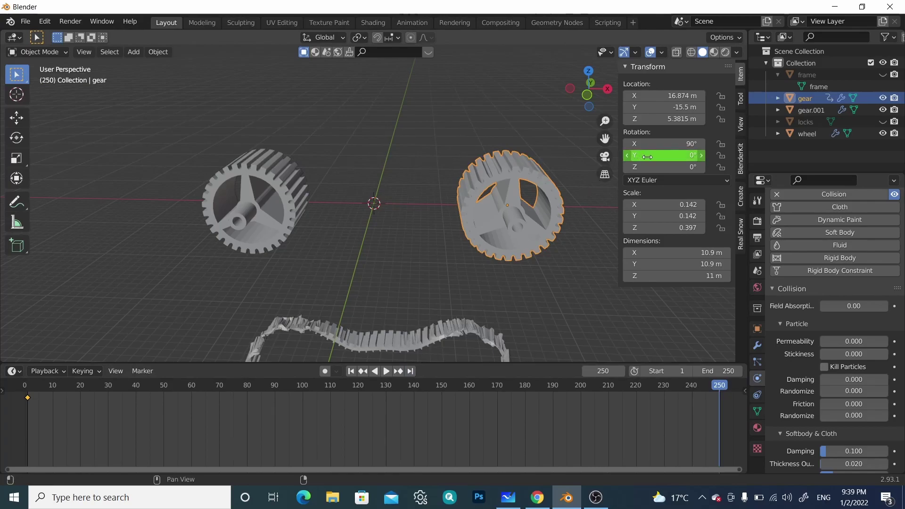
drag(665, 155, 688, 155)
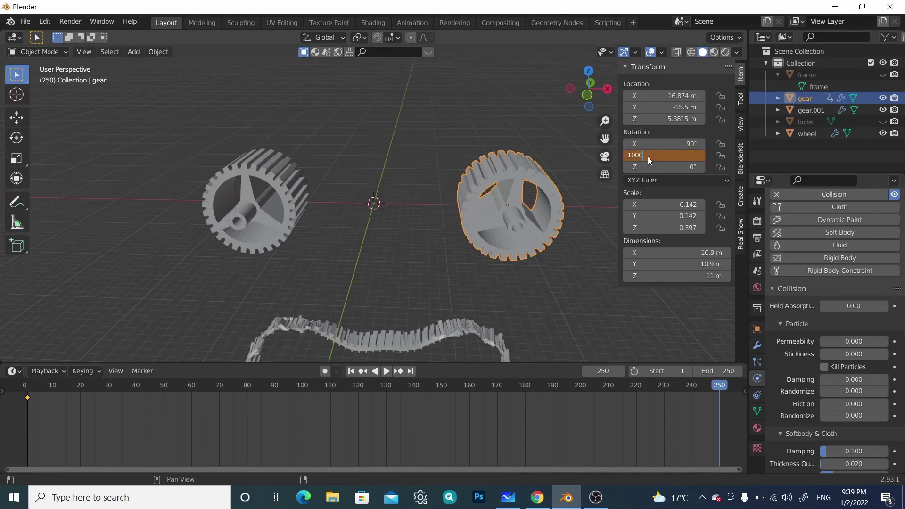
key(Return)
right_click(667, 155)
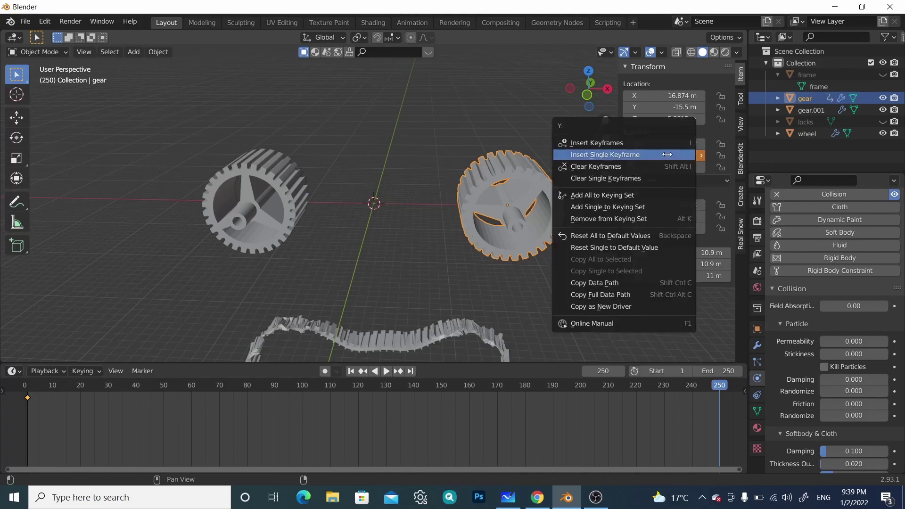
click(638, 155)
Select the other gear, gear.001, and insert a single keyframe on its Y rotation at 0° on frame 1
click(273, 181)
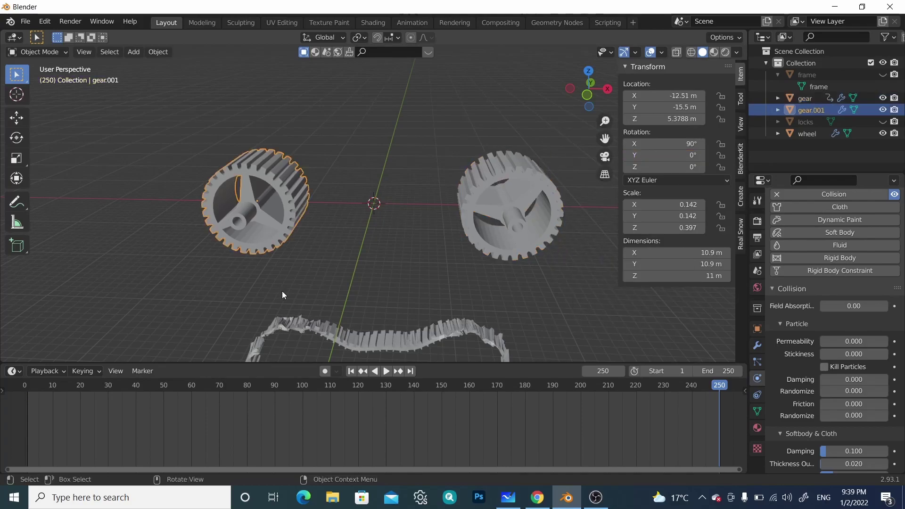
click(349, 371)
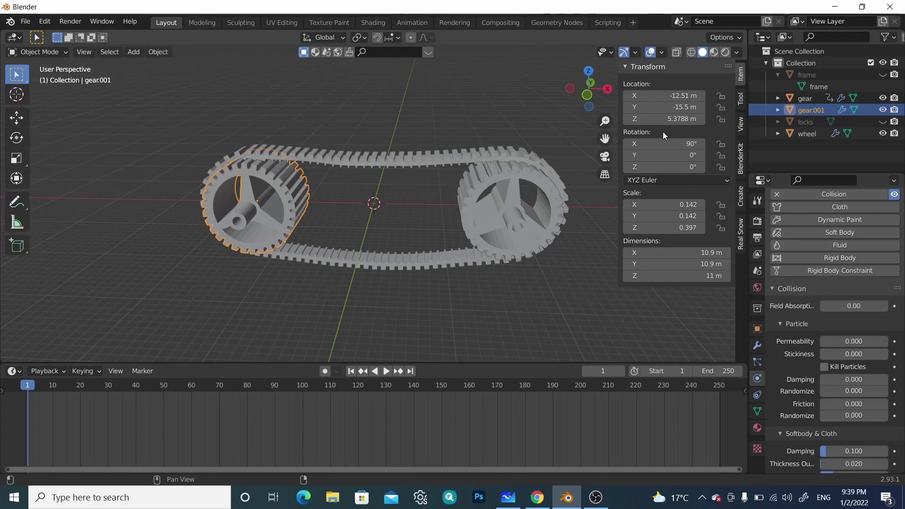
right_click(665, 154)
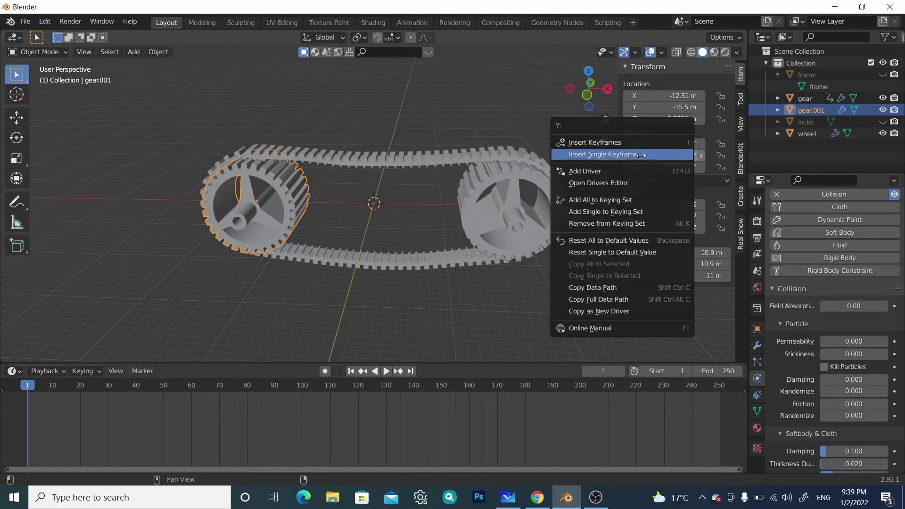
click(641, 155)
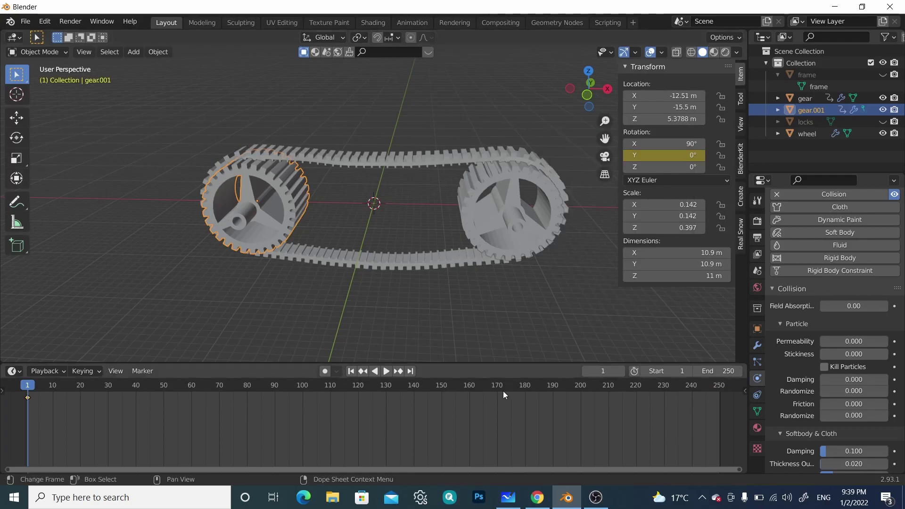
Set the Y rotation of gear.001 to 1000° at frame 250 and insert a single keyframe on it
click(410, 372)
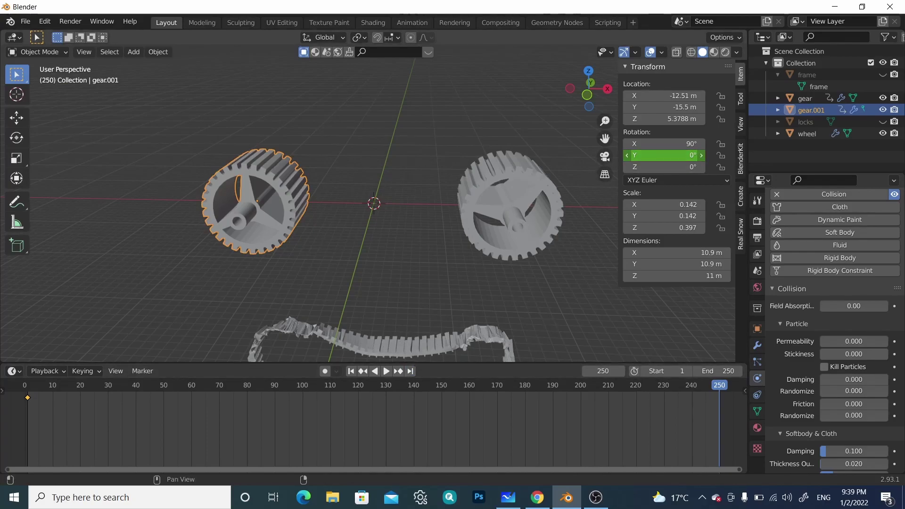
drag(665, 155, 679, 155)
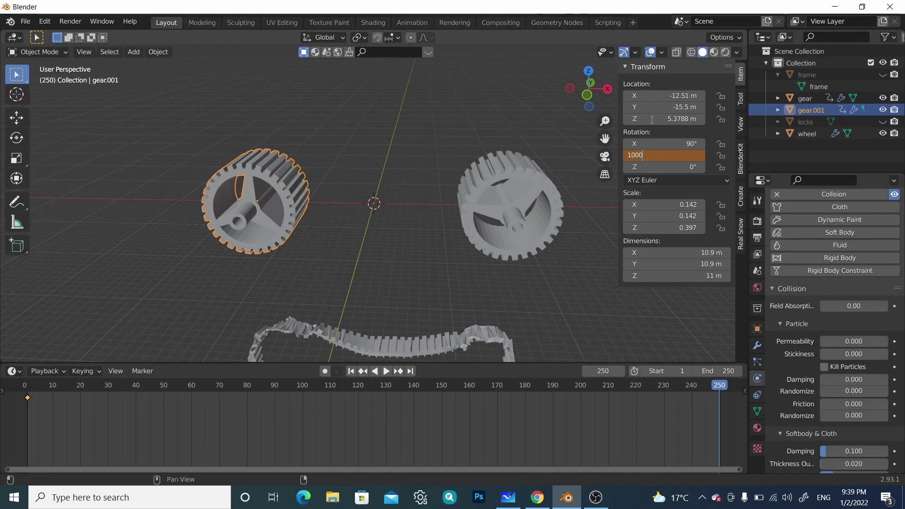
key(Return)
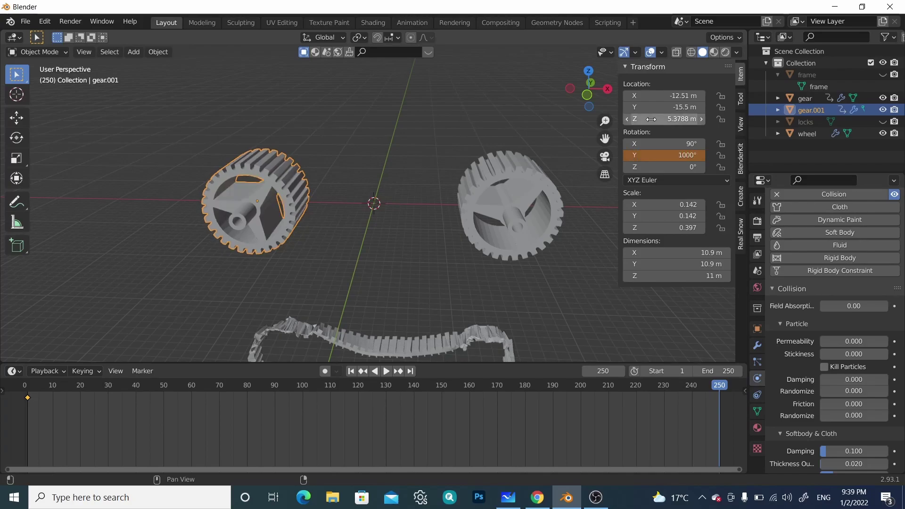
right_click(679, 156)
click(637, 155)
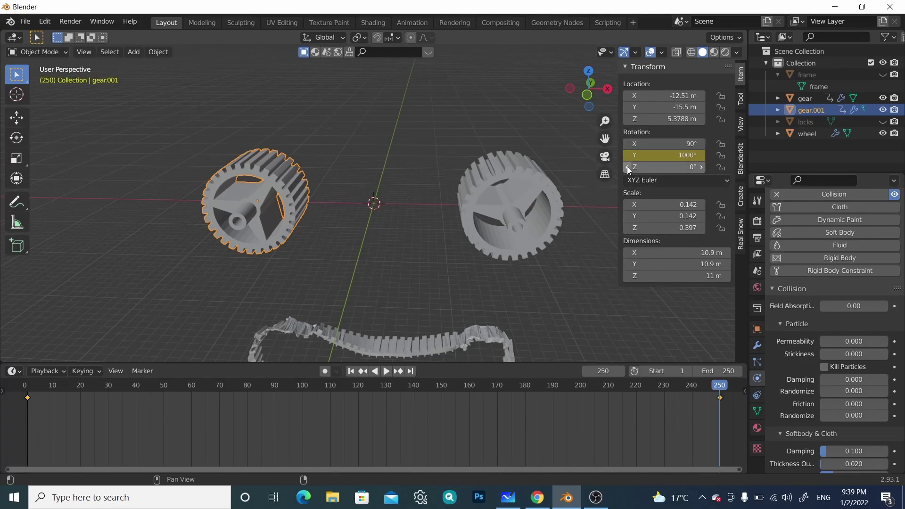
Play the track simulation from frame 1, and unhide the locks and frame objects
click(350, 372)
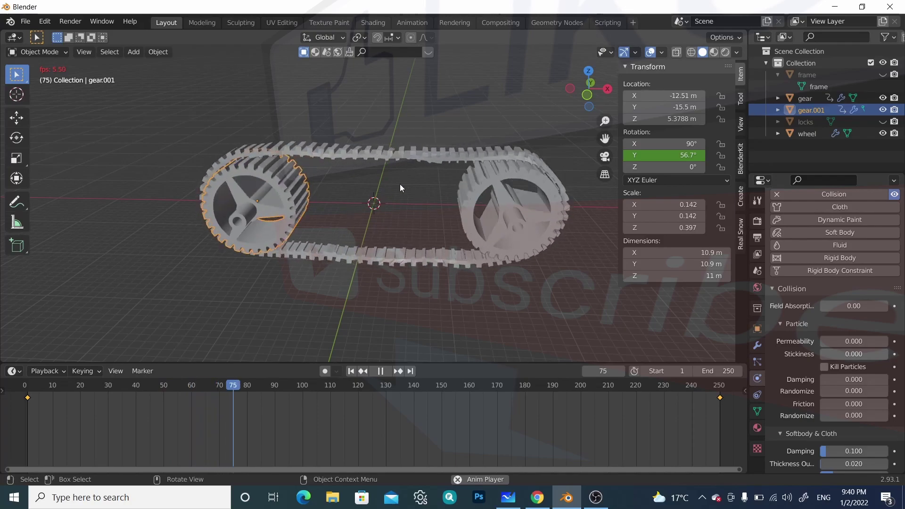
middle_drag(479, 165, 460, 198)
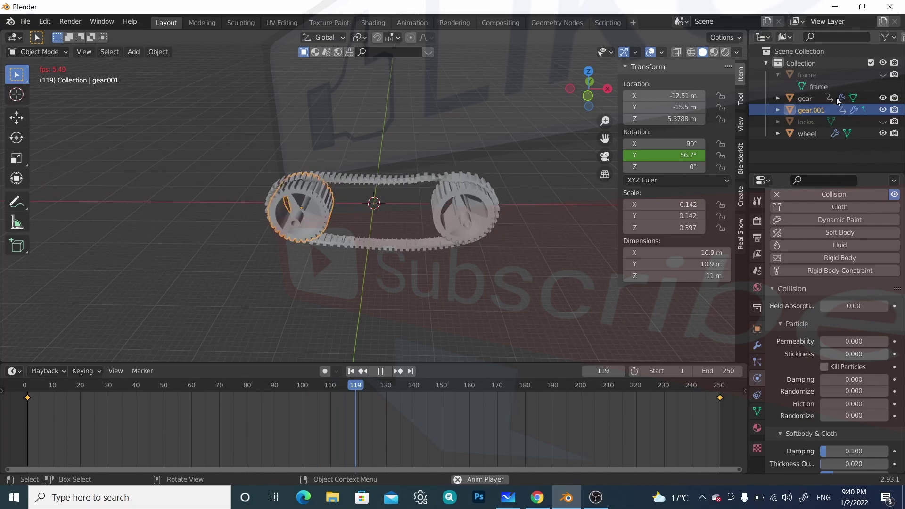
click(882, 121)
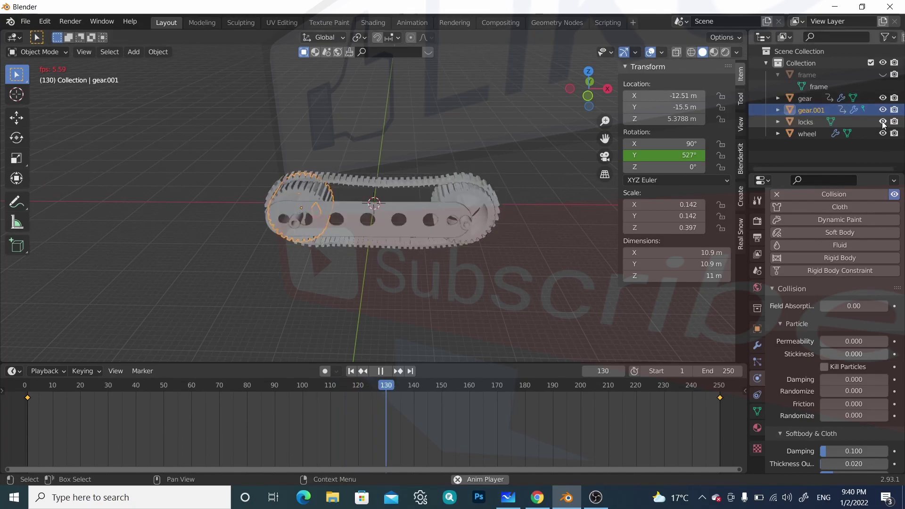
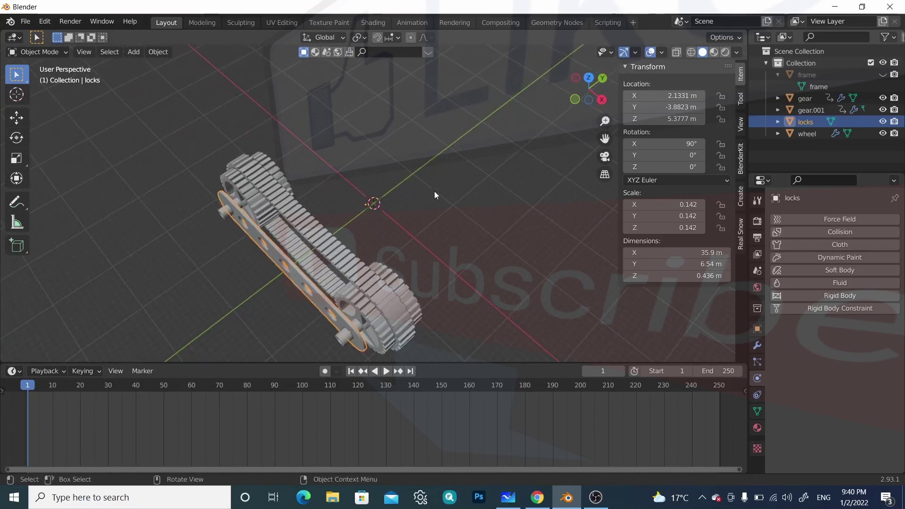
click(882, 74)
middle_drag(409, 150, 314, 281)
scroll(354, 267, up, 1)
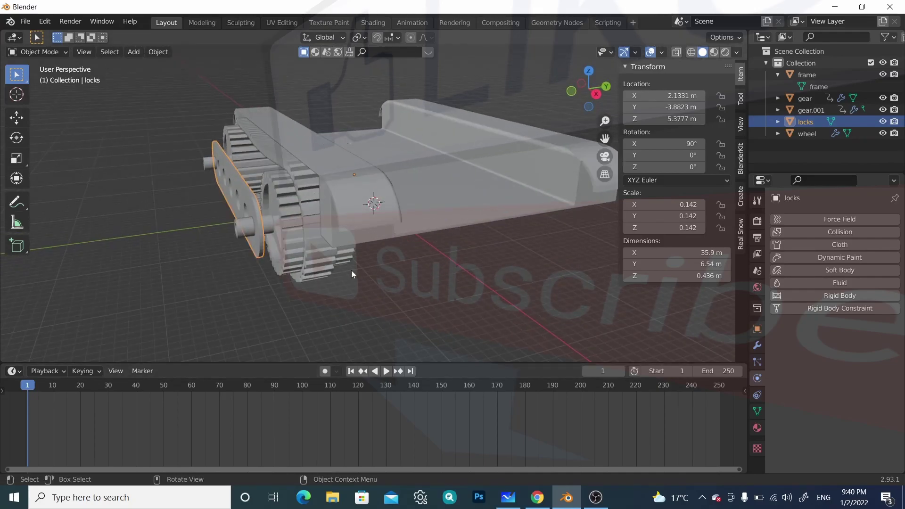
Select the gear, wheel and locks objects together
click(350, 250)
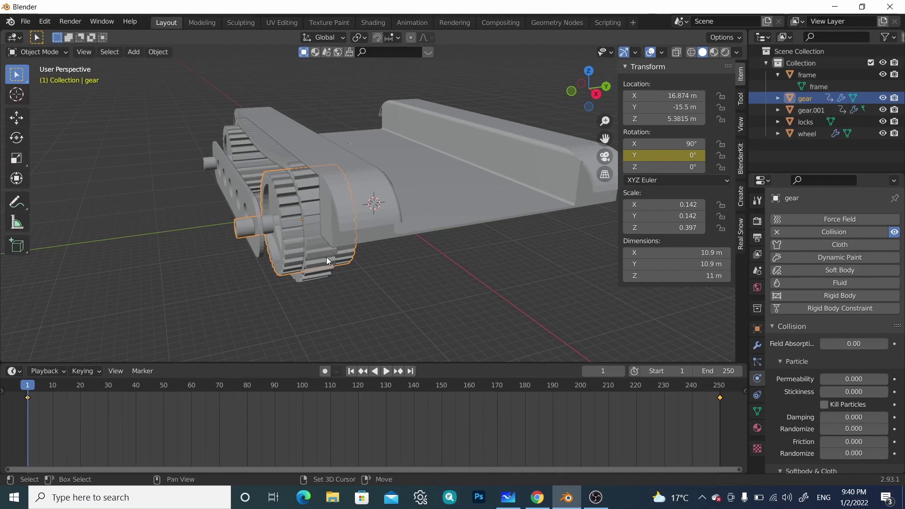
shift+click(290, 238)
shift+click(252, 199)
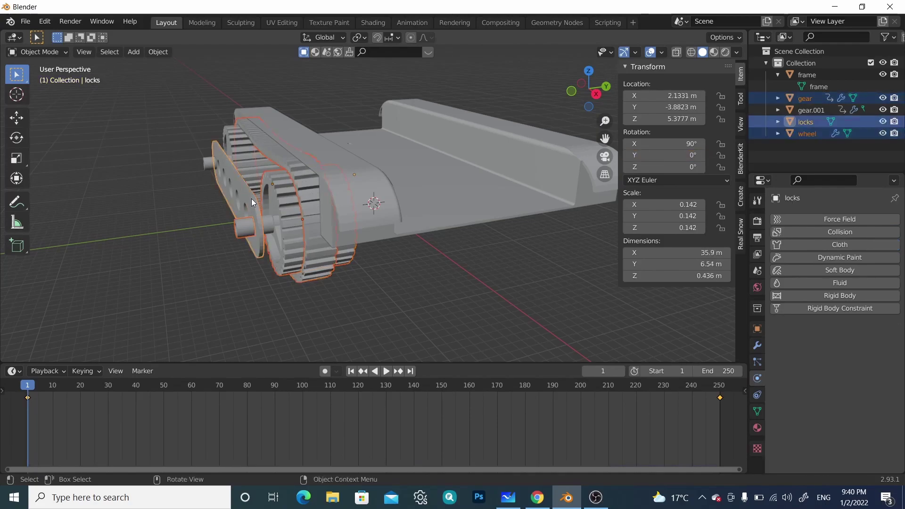
key(g)
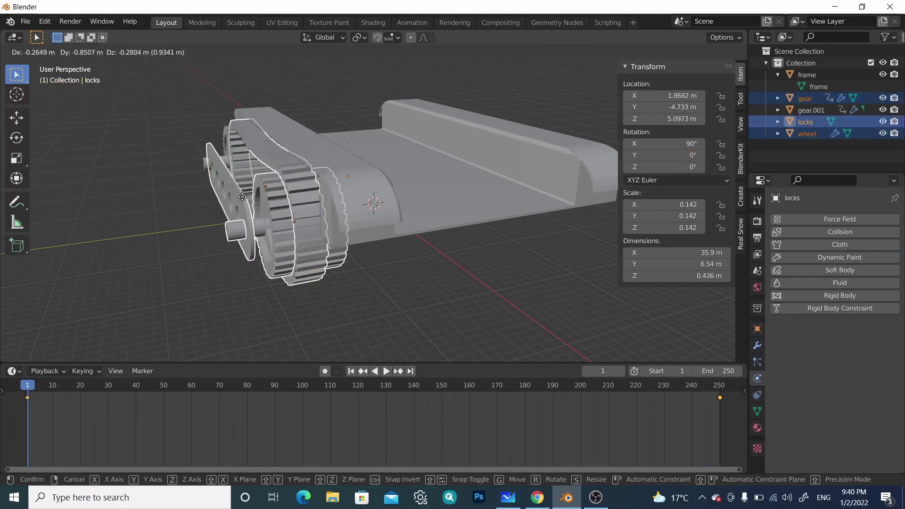
key(y)
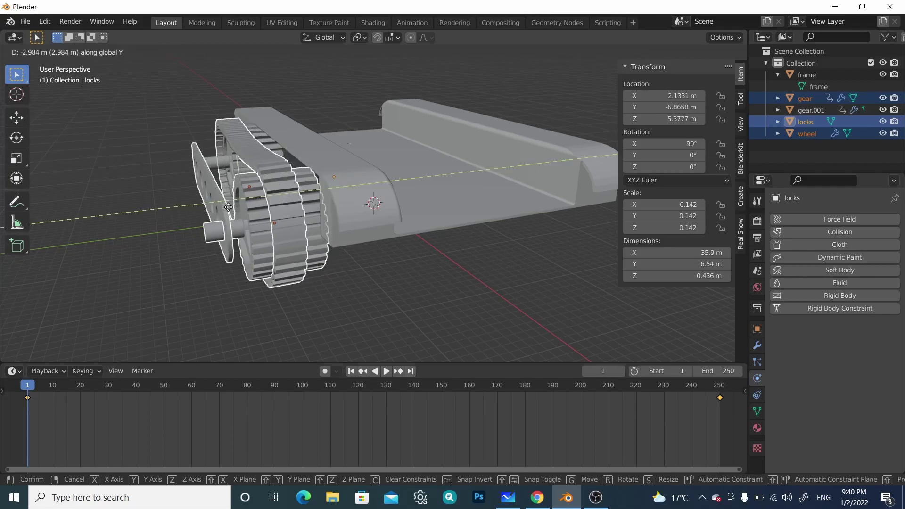
click(258, 169)
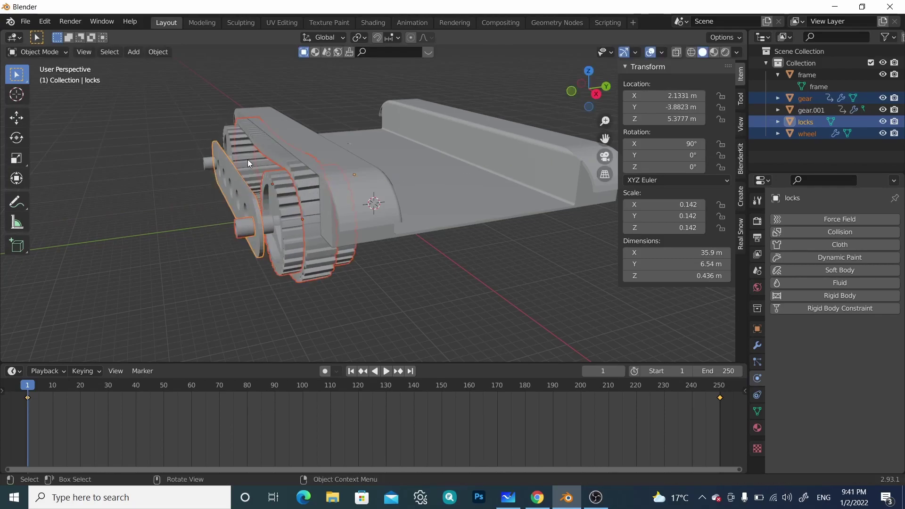
Add gear.001 to the selection and move the whole track assembly about -0.6 m along the global Y axis, away from the frame
shift+click(248, 159)
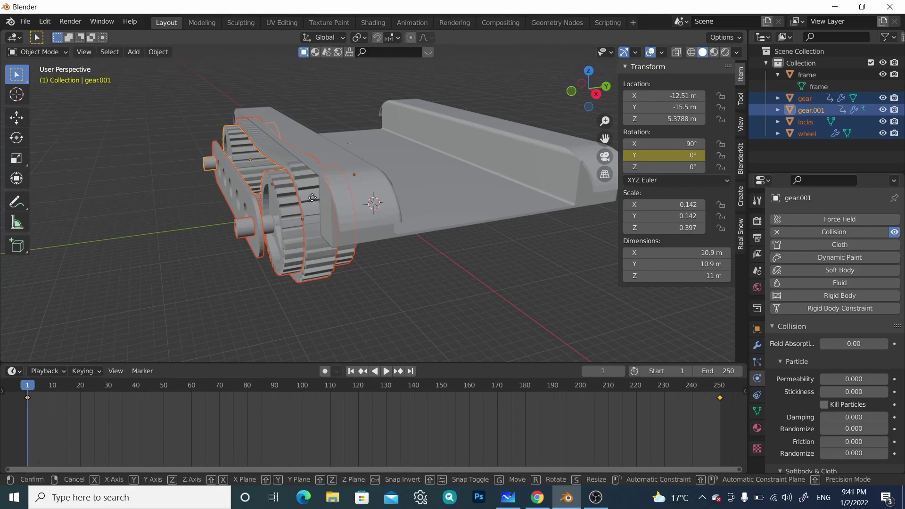
key(g)
key(y)
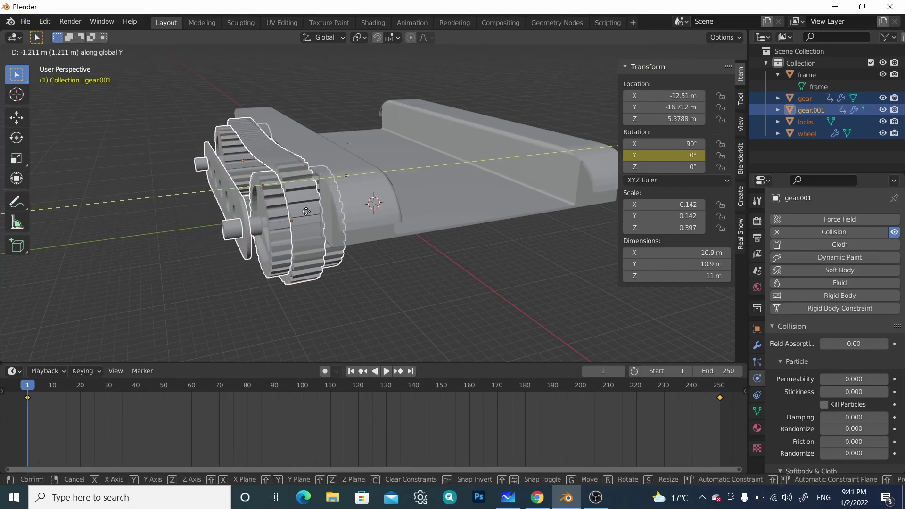
click(343, 261)
middle_drag(344, 262, 475, 186)
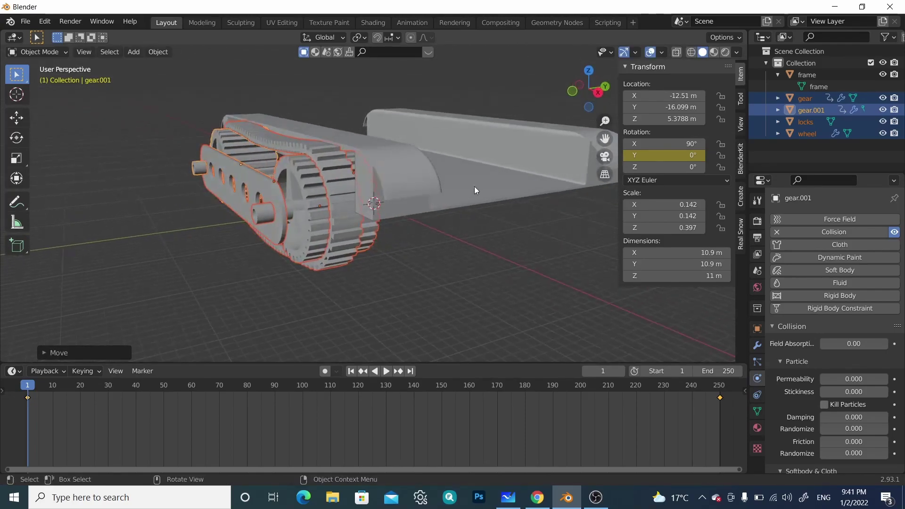
Raise the frame object about 0.07 m along the global Z axis
click(486, 171)
key(g)
key(z)
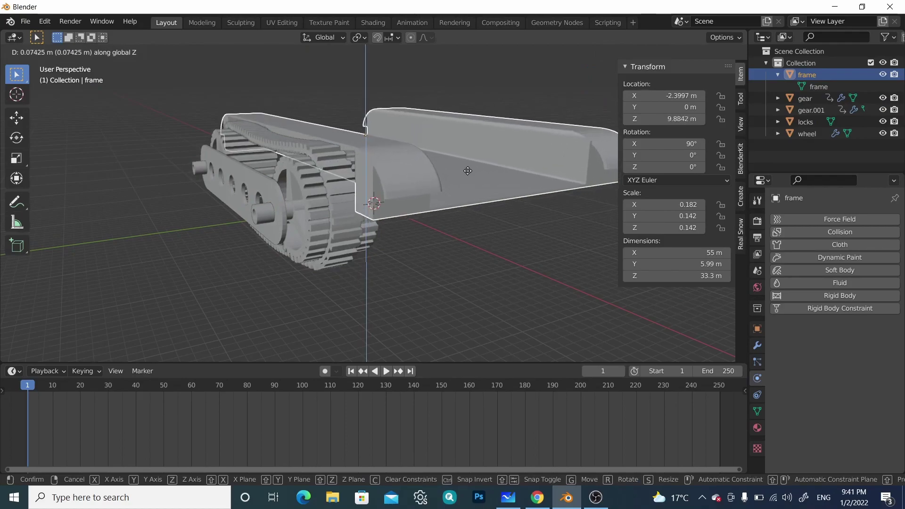
click(467, 171)
middle_drag(467, 180, 410, 201)
scroll(475, 243, down, 2)
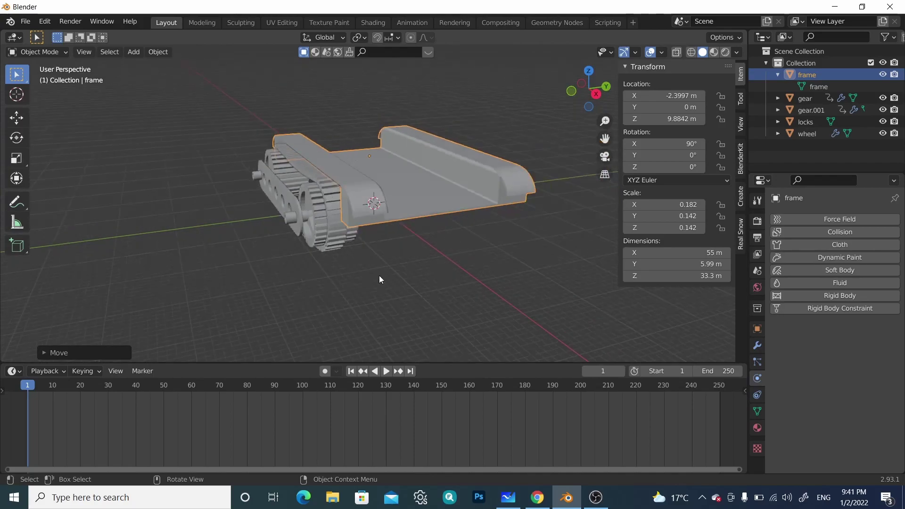
Add a Mirror modifier to the locks object, with frame as the mirror object and only the Z axis enabled
middle_drag(379, 276, 435, 275)
click(298, 200)
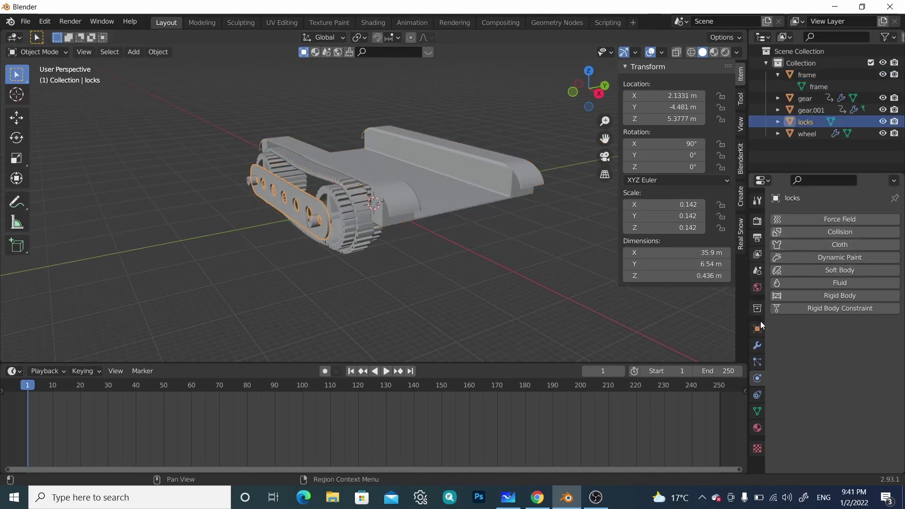
click(757, 347)
click(798, 220)
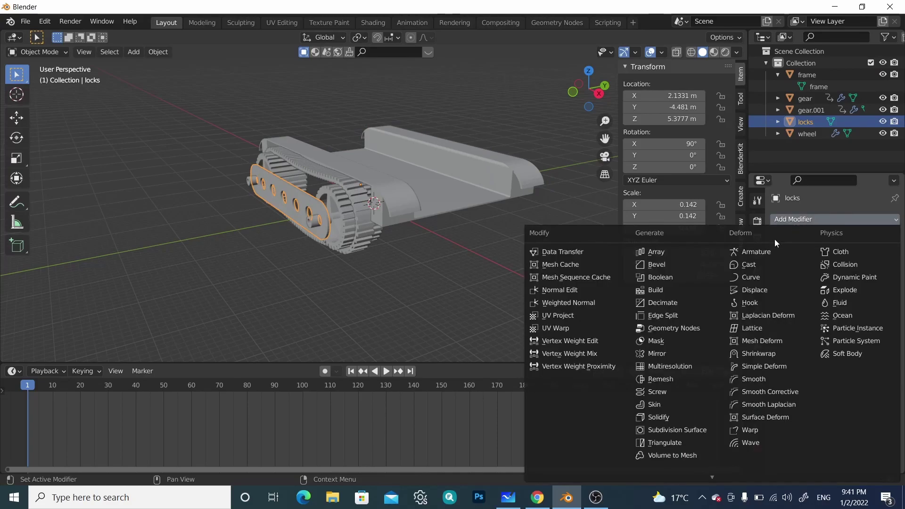
click(683, 355)
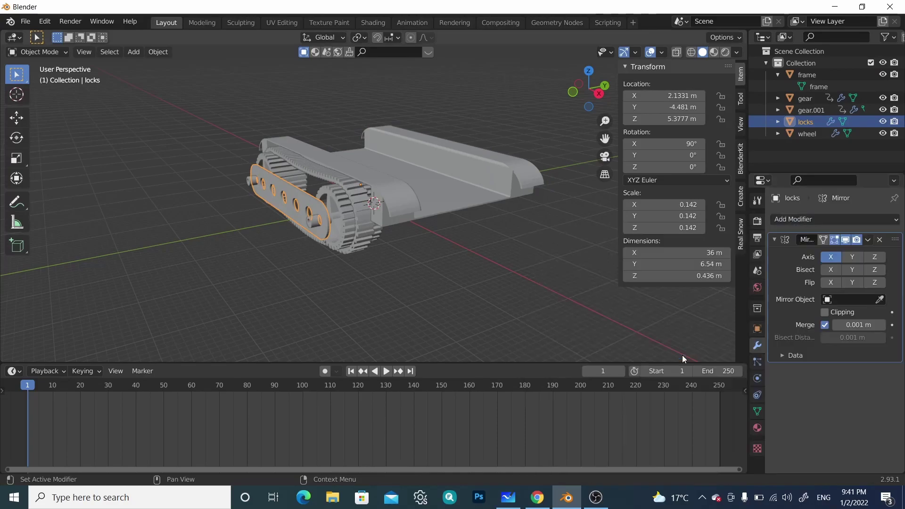
click(880, 300)
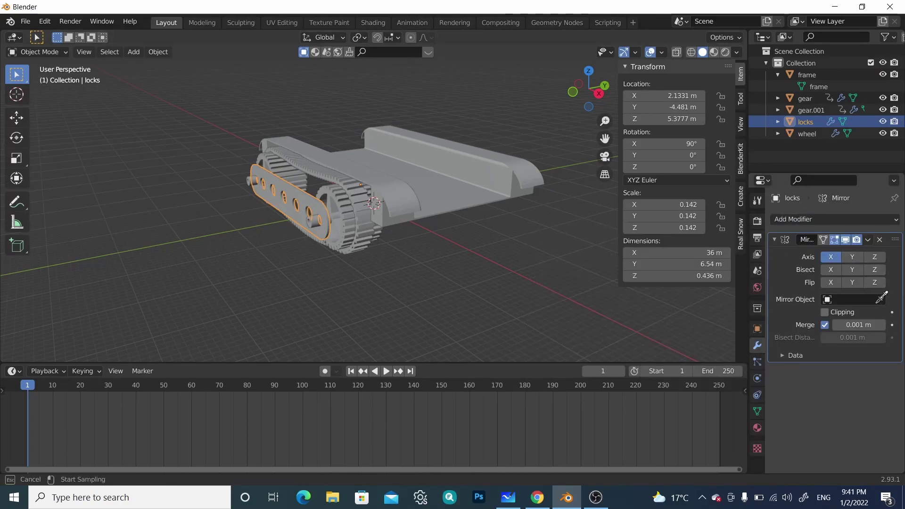
click(429, 172)
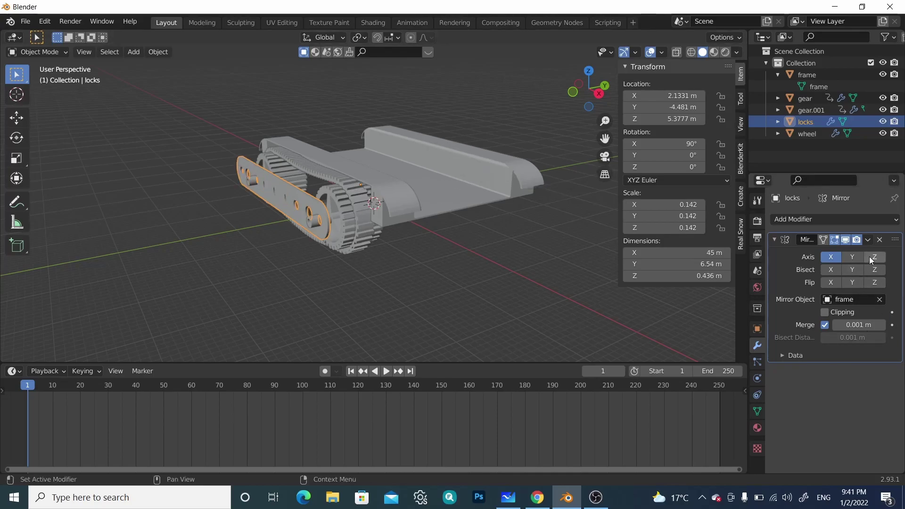
click(830, 257)
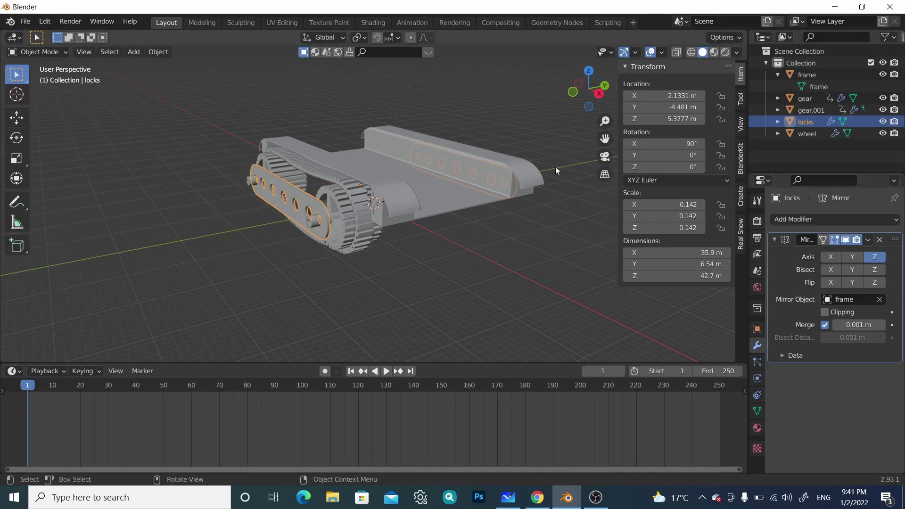
Add a Mirror modifier to the wheel belt, using only the Z axis and frame as the mirror object
click(358, 212)
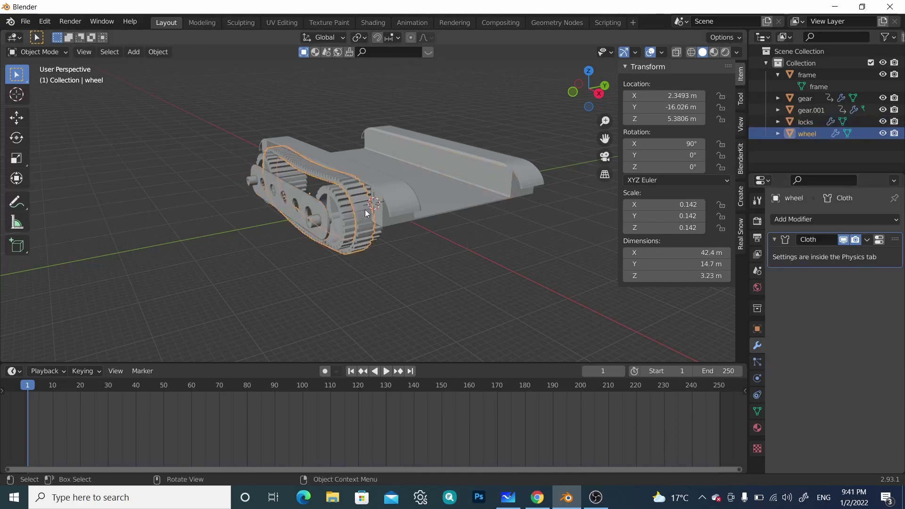
click(865, 219)
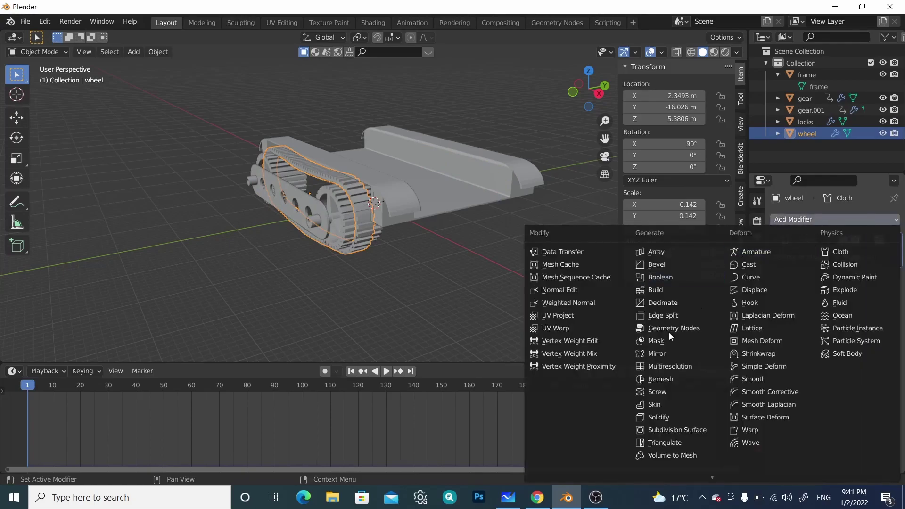
click(658, 355)
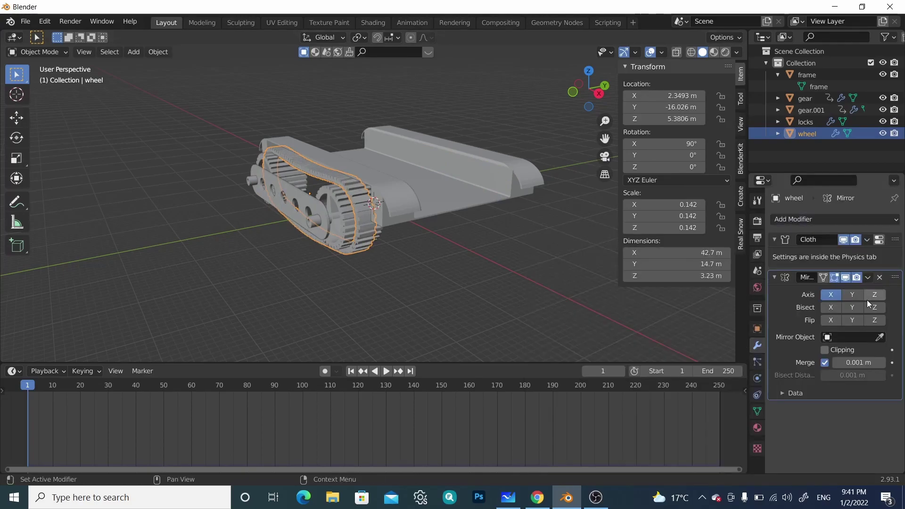
click(879, 336)
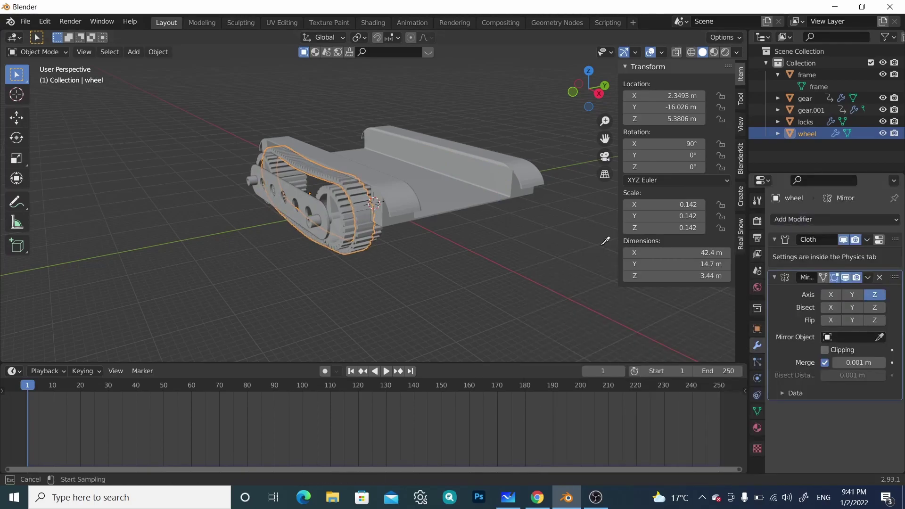
click(422, 188)
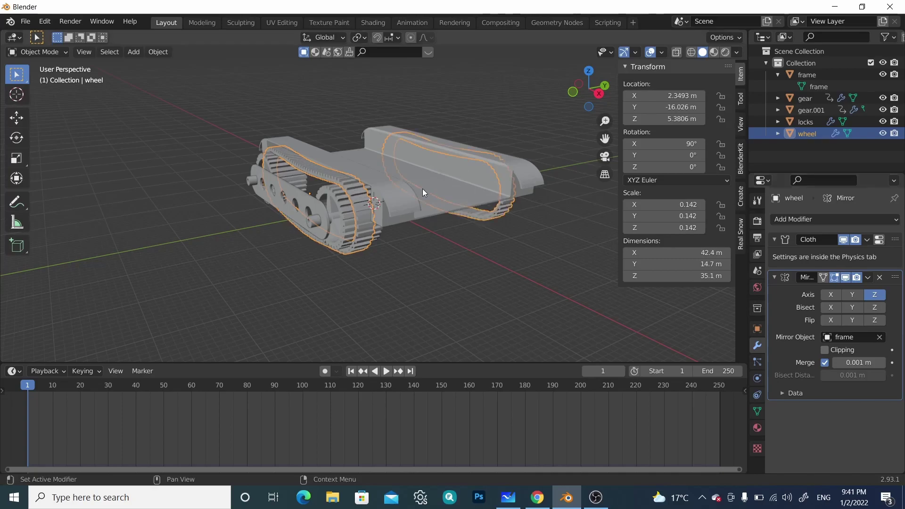
Add a Mirror modifier to the object "gear" on the X and Z axes, with frame as the mirror object
click(344, 205)
click(874, 219)
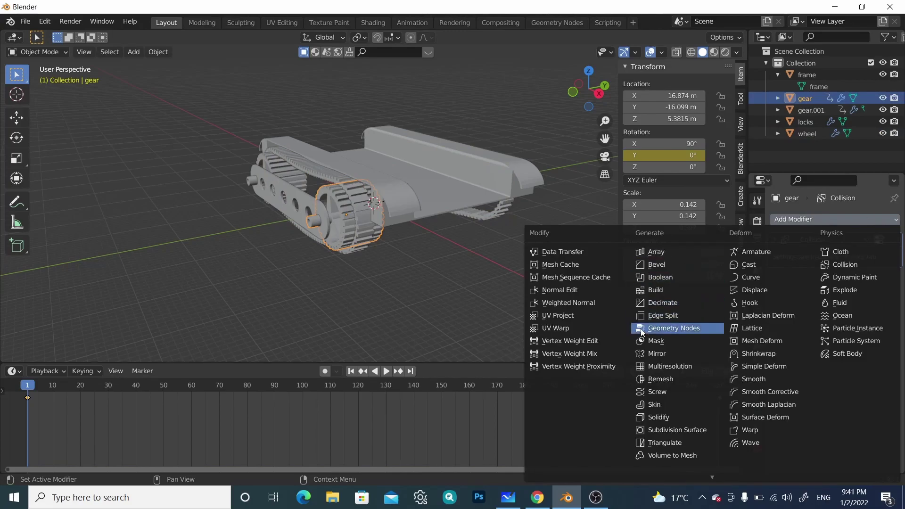
click(660, 353)
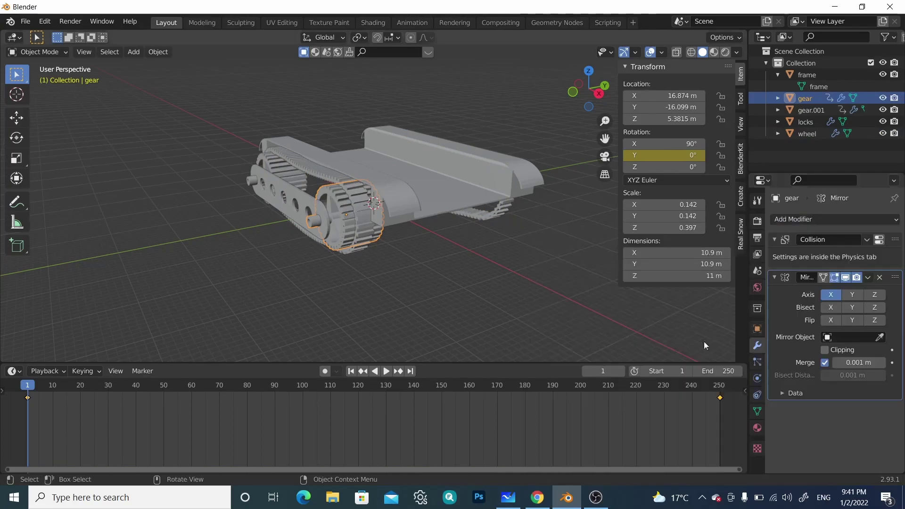
click(875, 295)
click(880, 338)
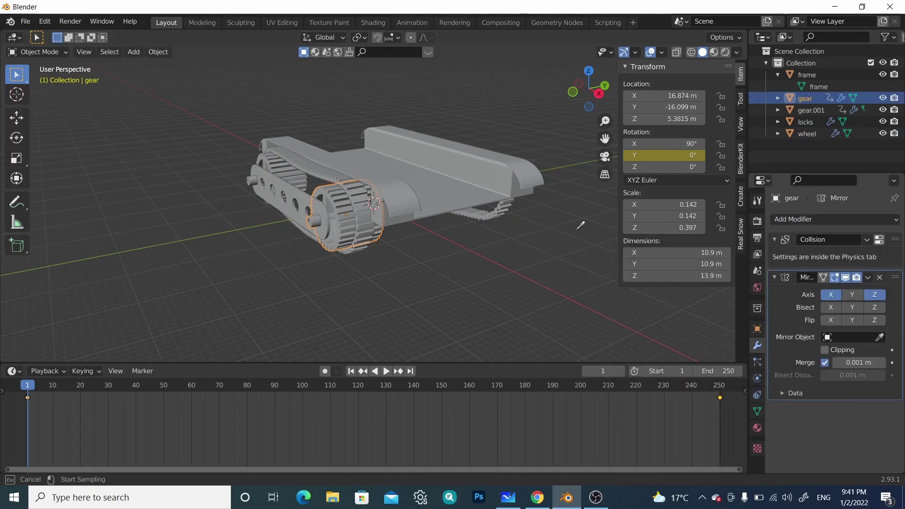
click(460, 189)
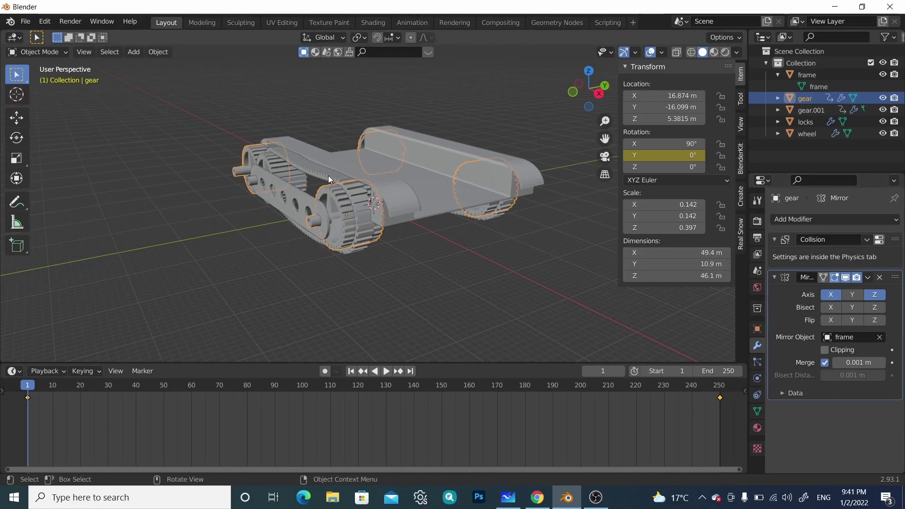
middle_drag(383, 170, 628, 262)
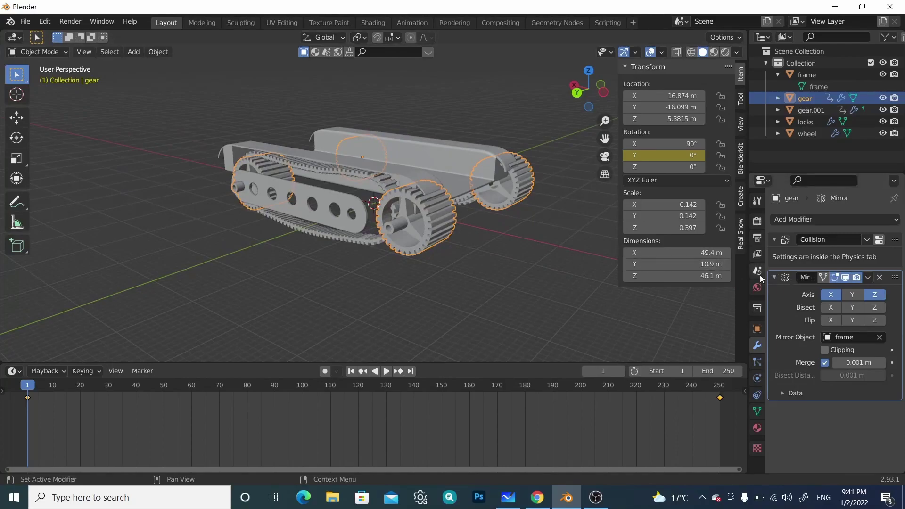
Turn off the X axis in the Mirror modifier of the object "gear", leaving only Z enabled
click(829, 297)
middle_drag(431, 250, 720, 234)
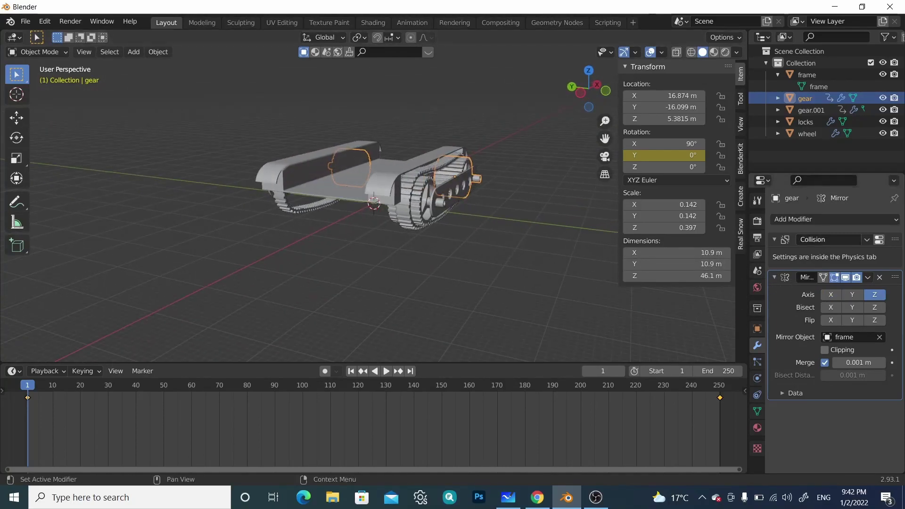
Add a Mirror modifier to gear.001, with only the Z axis enabled and frame as the mirror object
click(417, 198)
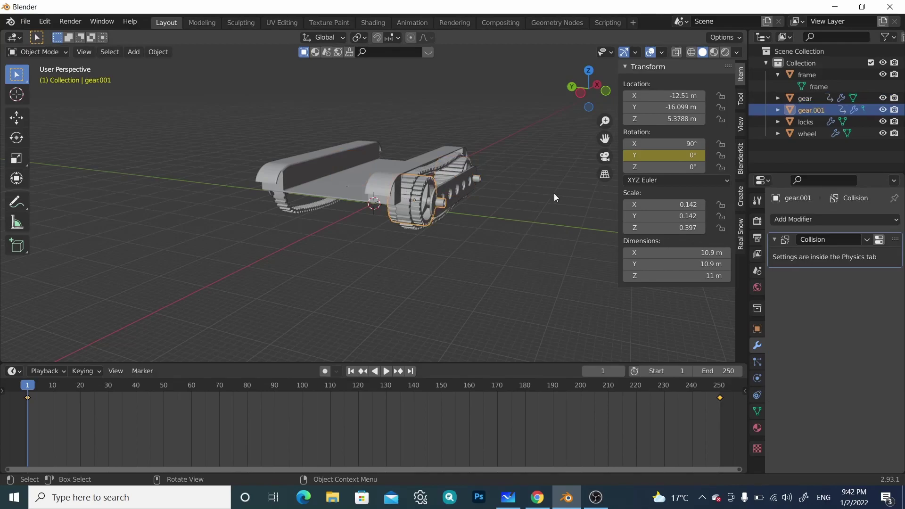
click(806, 220)
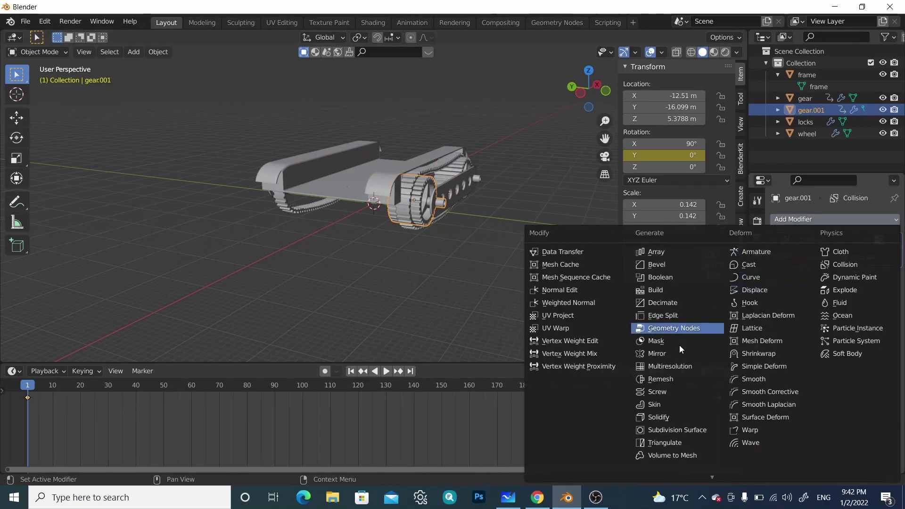
click(662, 353)
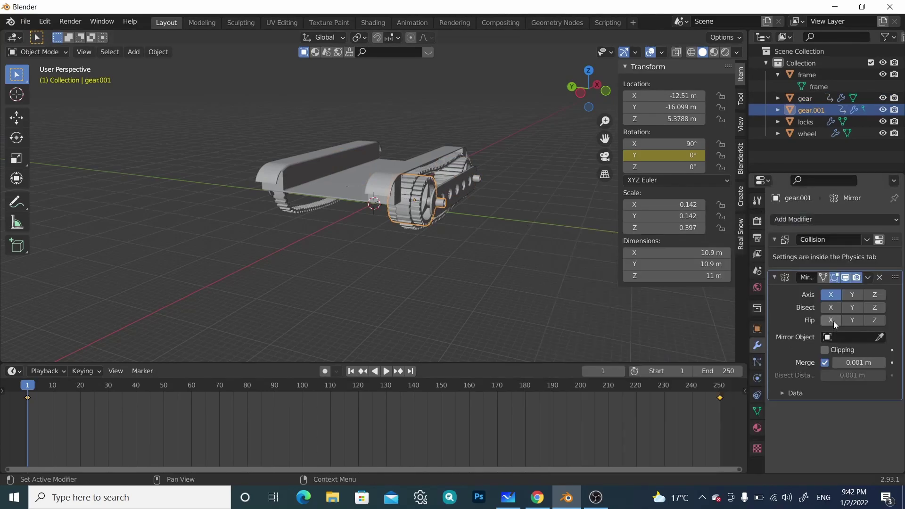
click(882, 296)
click(880, 337)
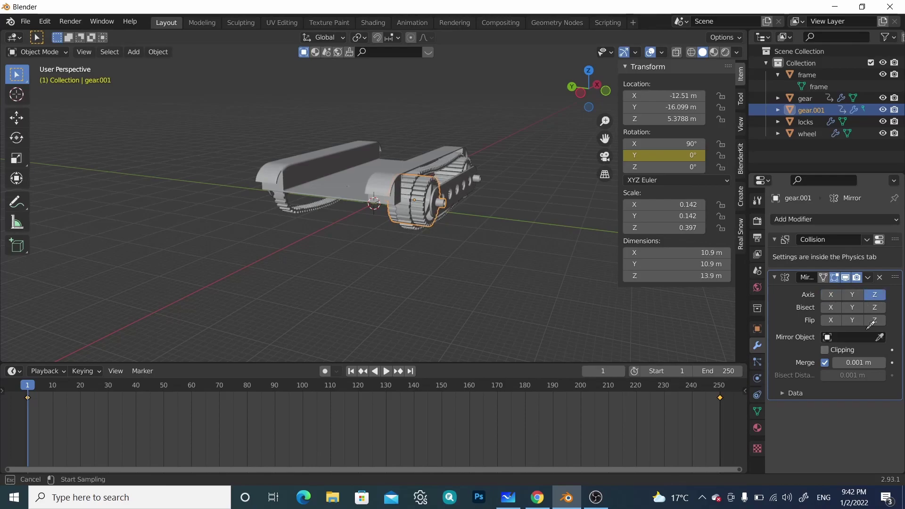
click(319, 181)
middle_drag(321, 191, 279, 180)
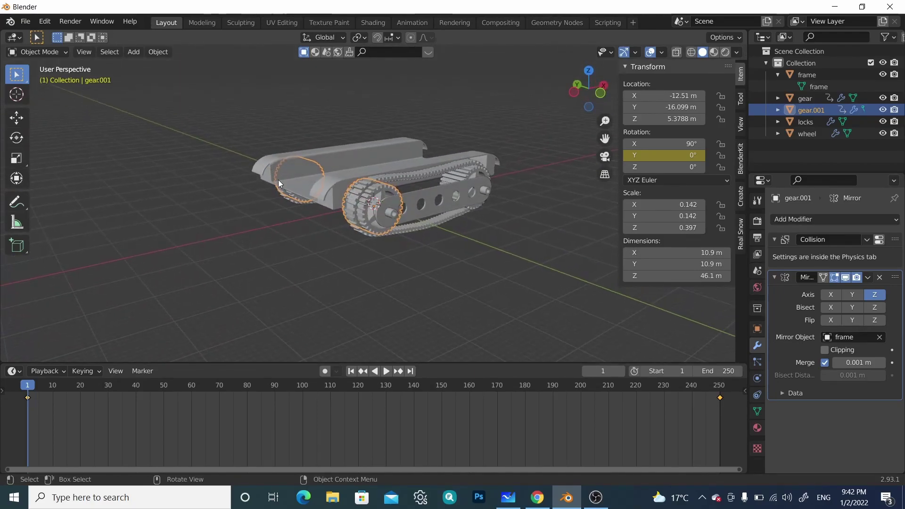
Deselect everything, hide the sidebar and play the animation to examine both mirrored tracks in motion
click(488, 264)
key(n)
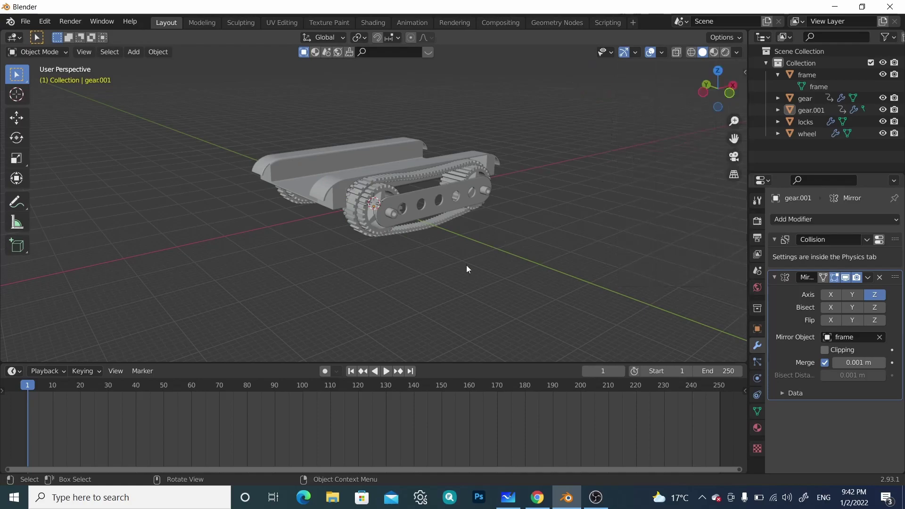
click(385, 372)
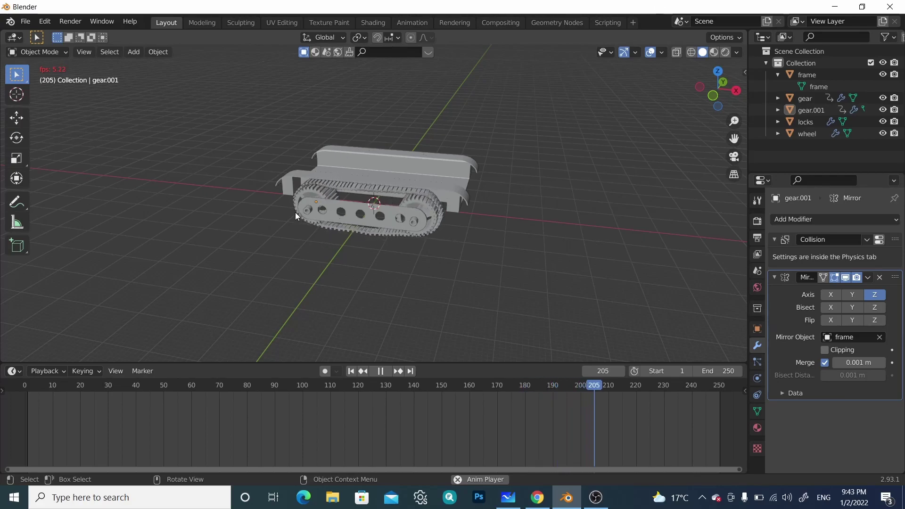
Add a plane mesh and scale it up uniformly to about 668 m per side as ground around the tank
key(shift+a)
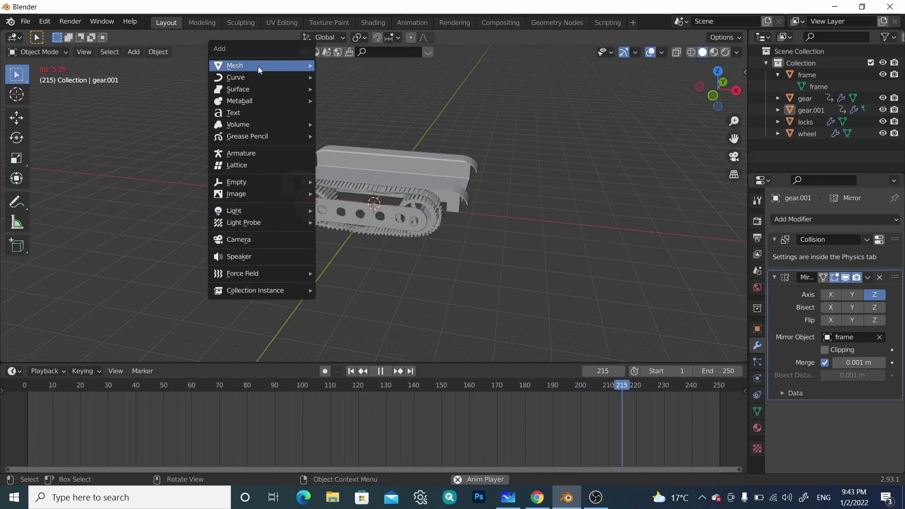
mouse_move(258, 66)
click(346, 66)
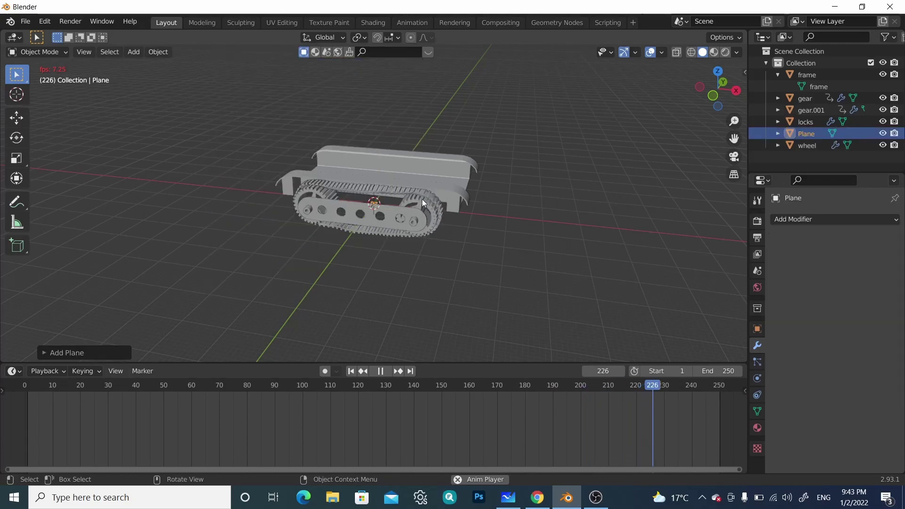
key(s)
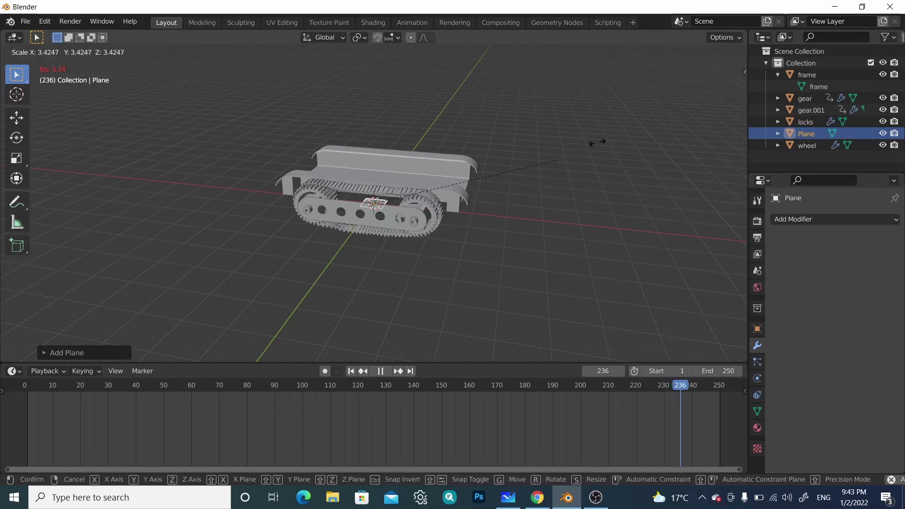
click(493, 190)
key(s)
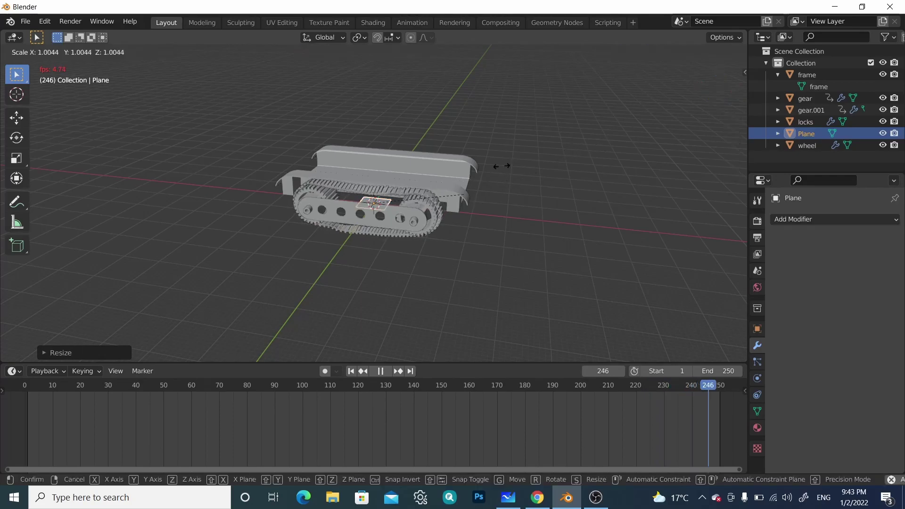
click(613, 125)
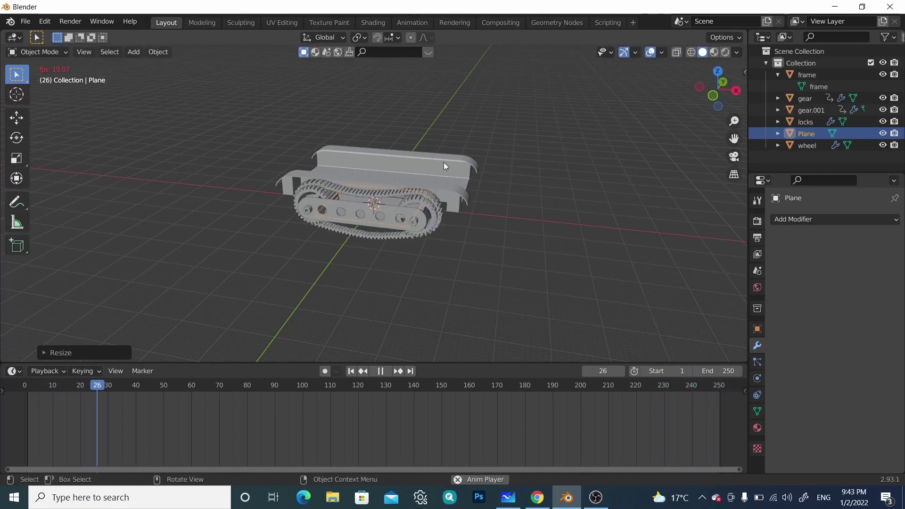
key(s)
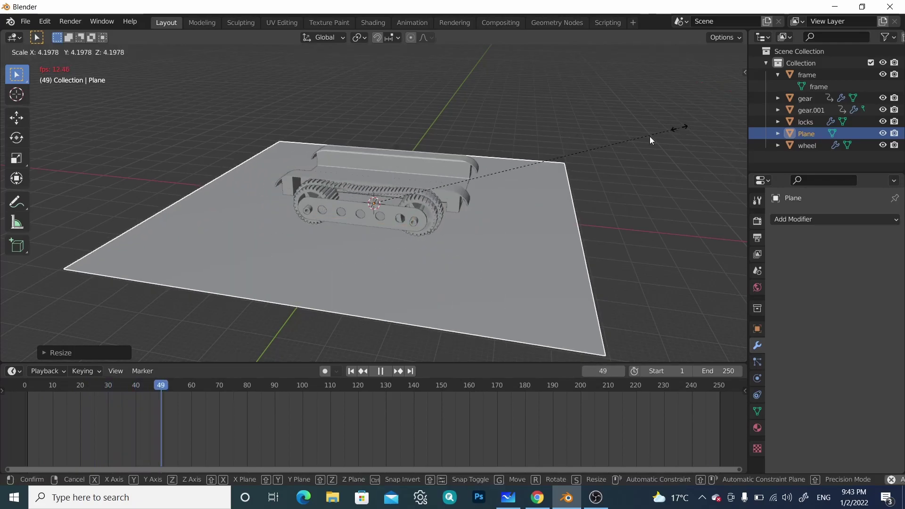
click(508, 171)
scroll(508, 171, down, 4)
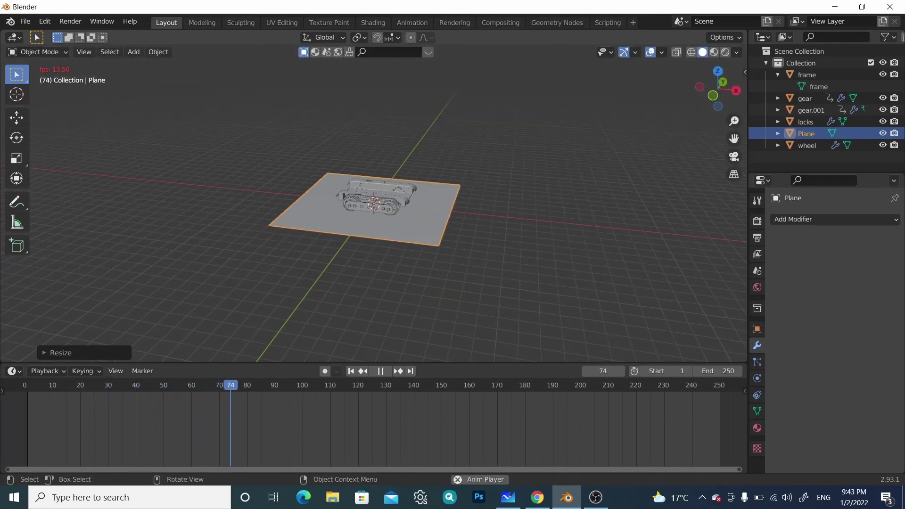
key(s)
click(635, 180)
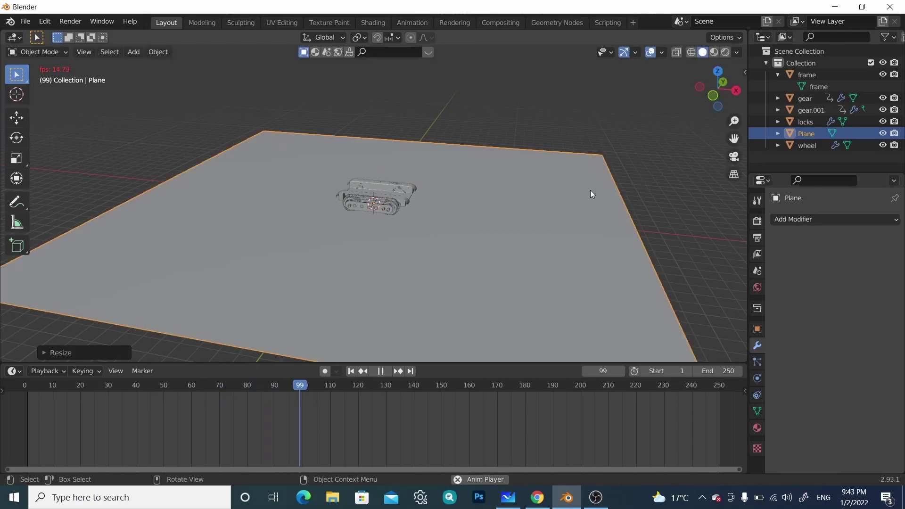
key(s)
click(682, 159)
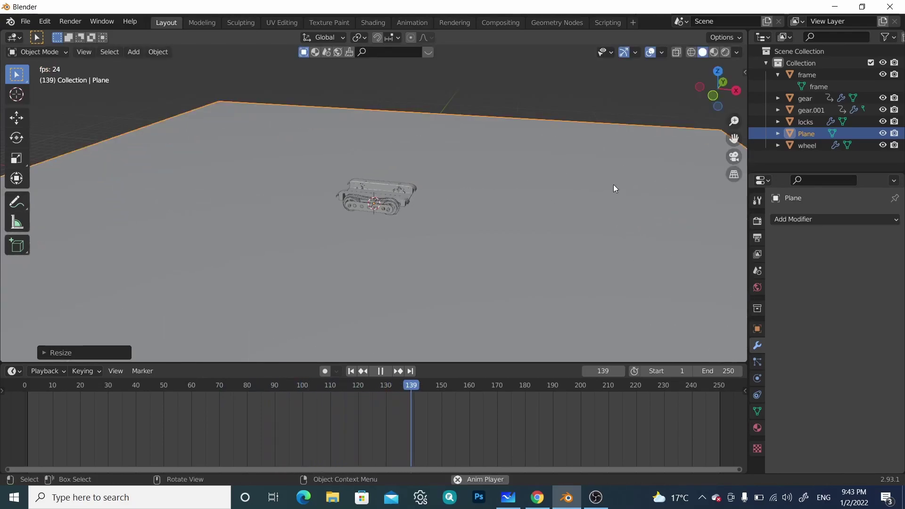
Set the viewport's clip end distance to 3000 m
scroll(489, 185, up, 4)
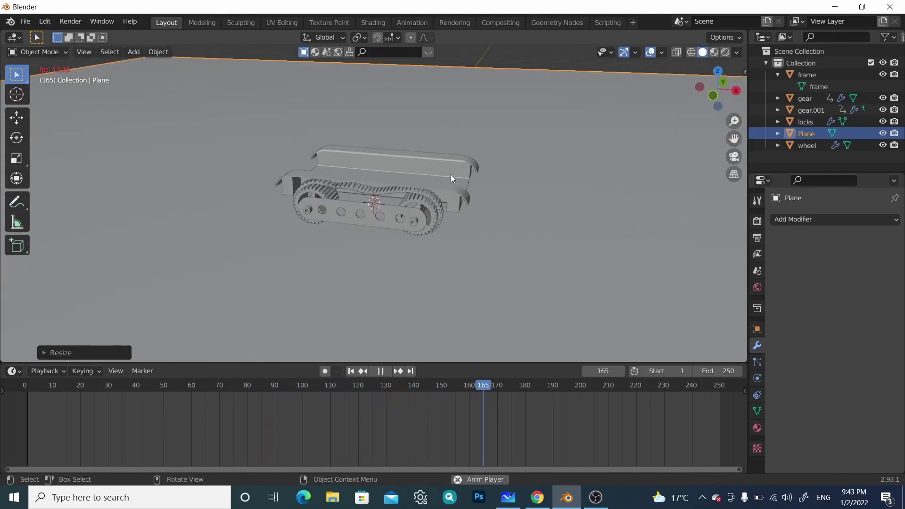
scroll(449, 178, down, 8)
scroll(450, 178, up, 3)
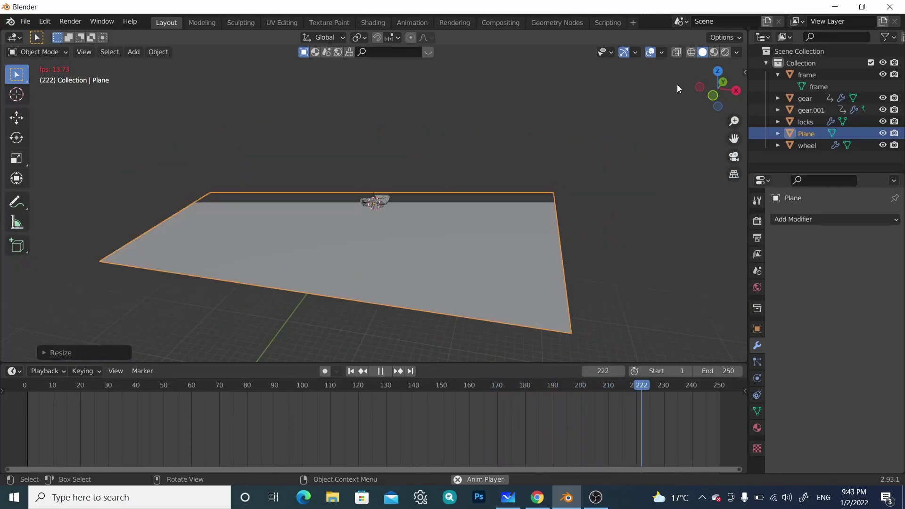
key(n)
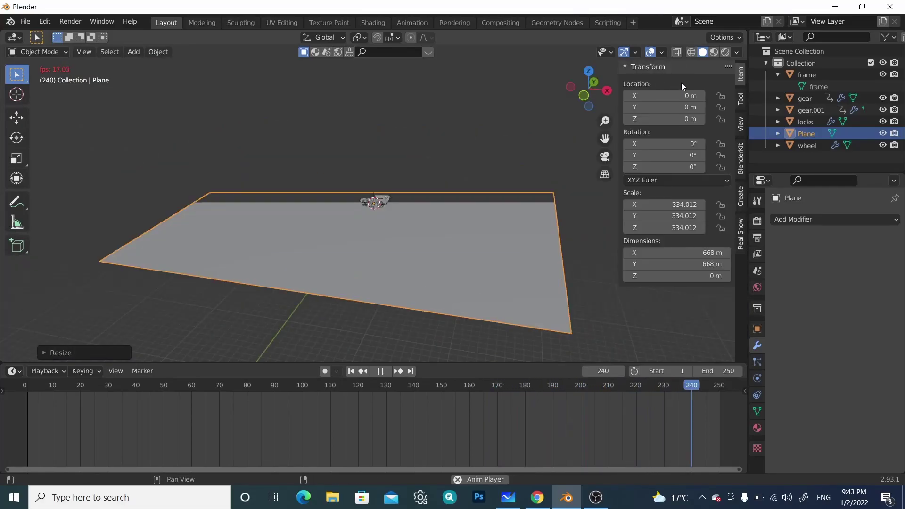
click(742, 123)
double_click(721, 103)
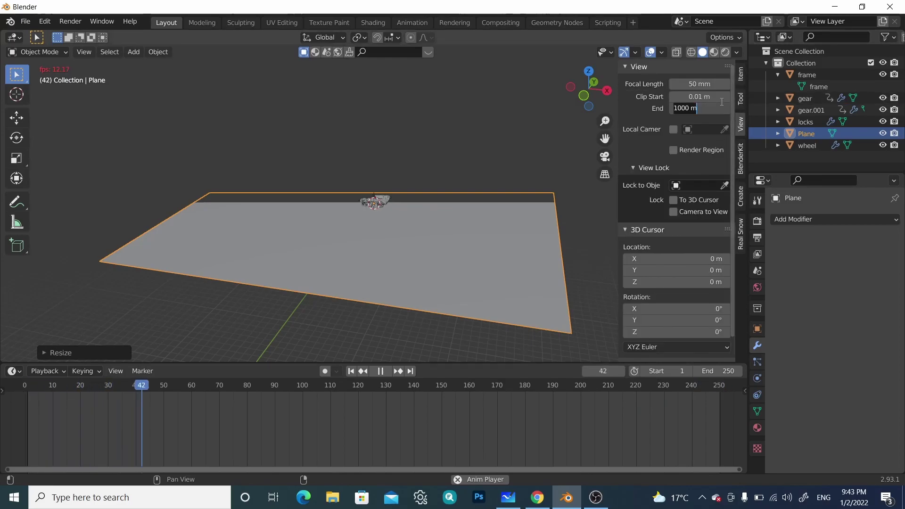
text(300)
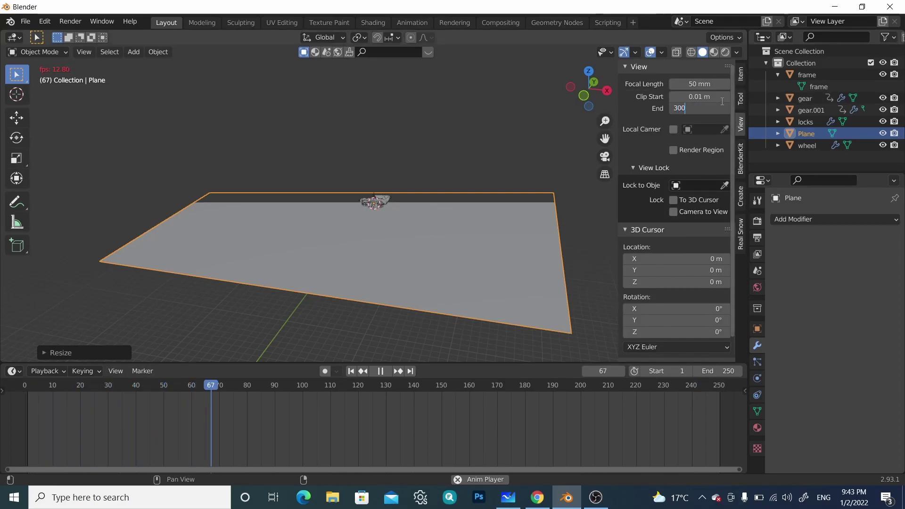
text(0)
key(Return)
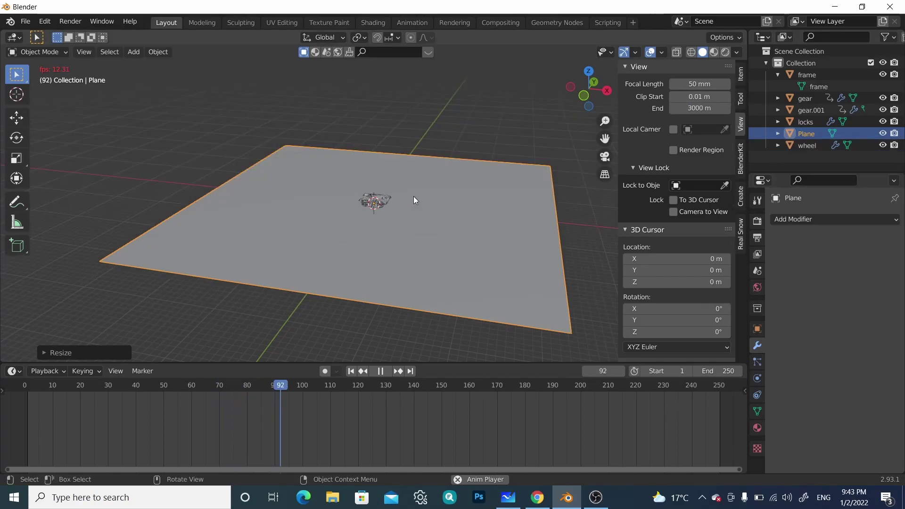
key(n)
Move the ground plane along the positive X axis so the tank sits closer to one of its edges
scroll(448, 136, up, 4)
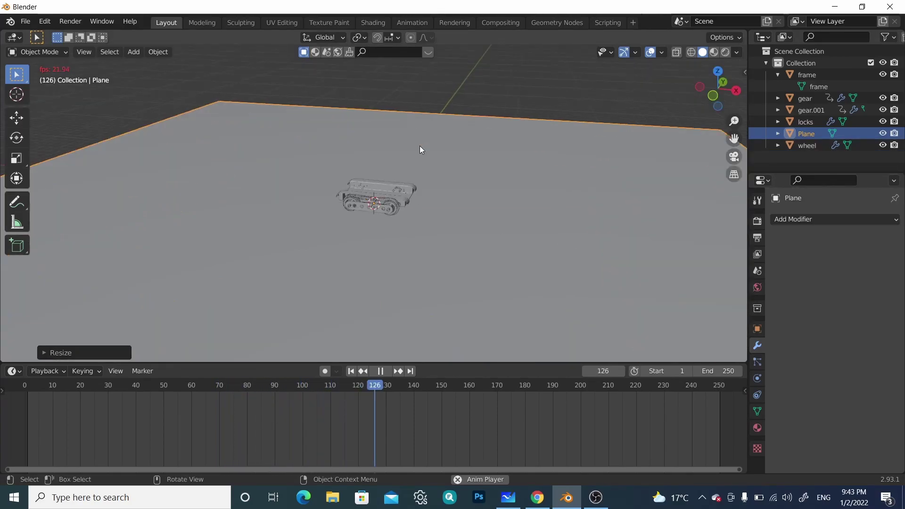
scroll(404, 171, down, 3)
click(445, 244)
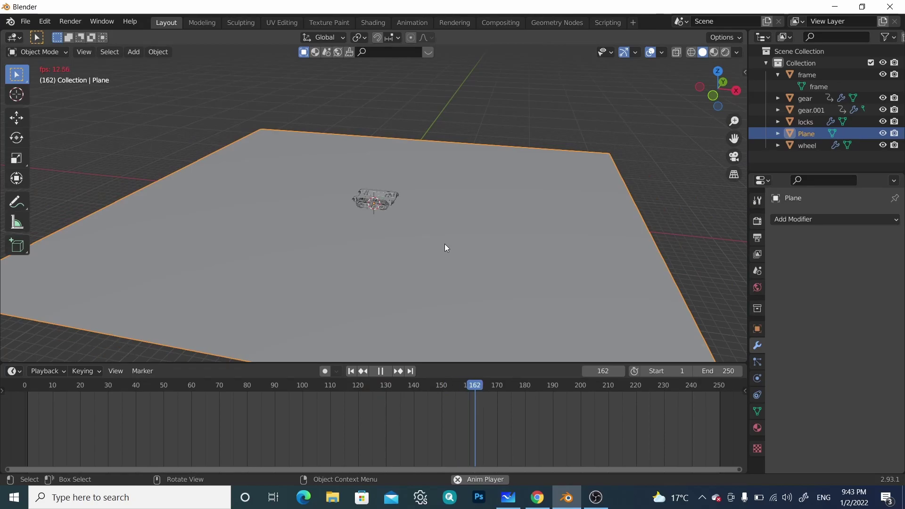
key(g)
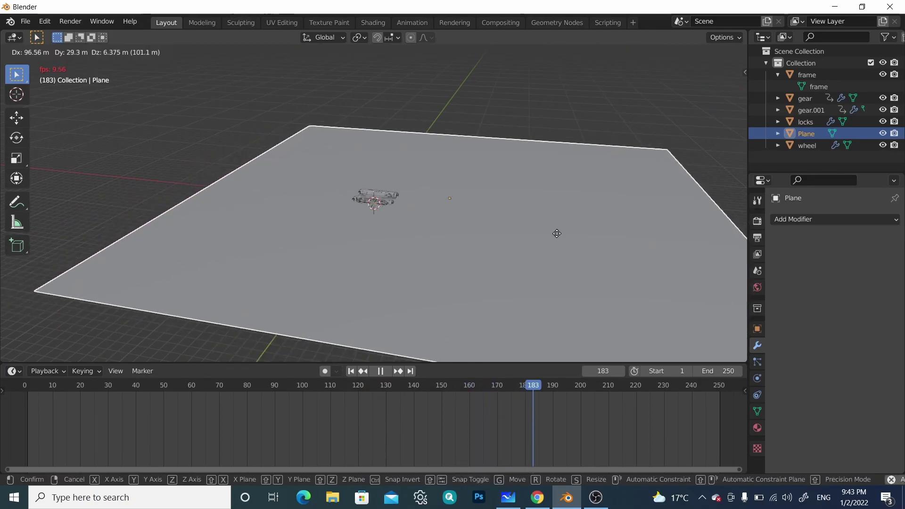
key(x)
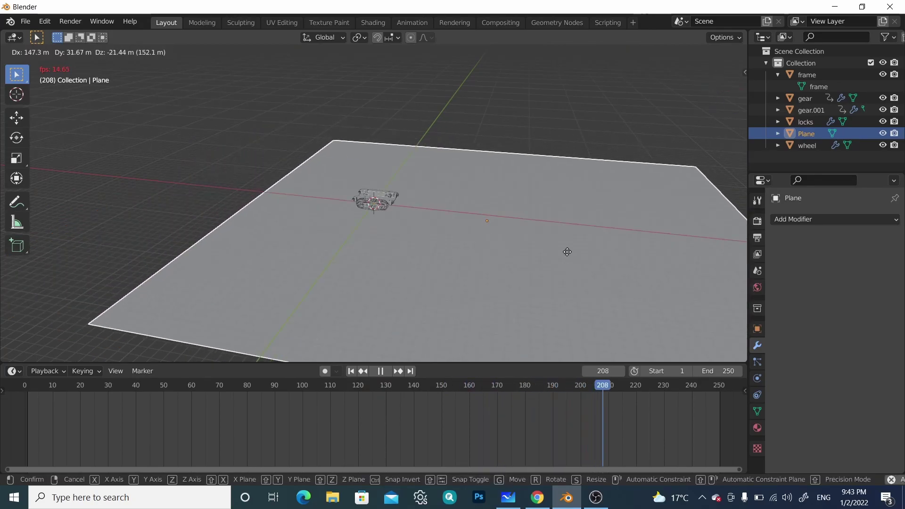
click(589, 256)
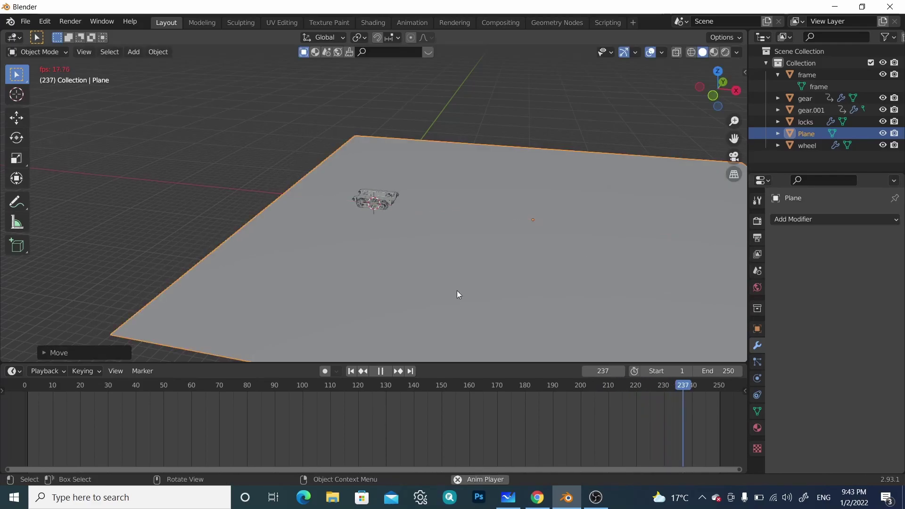
Stop the animation playback and return to frame 1
click(380, 372)
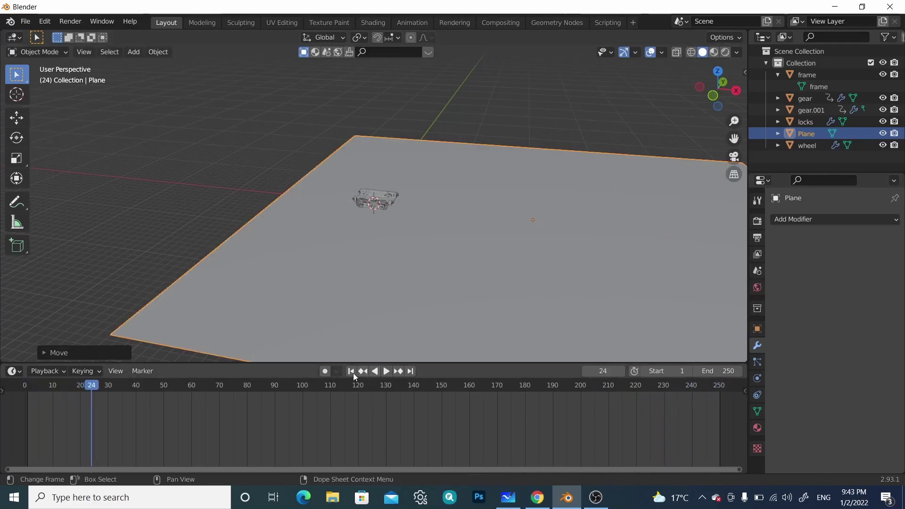
click(351, 371)
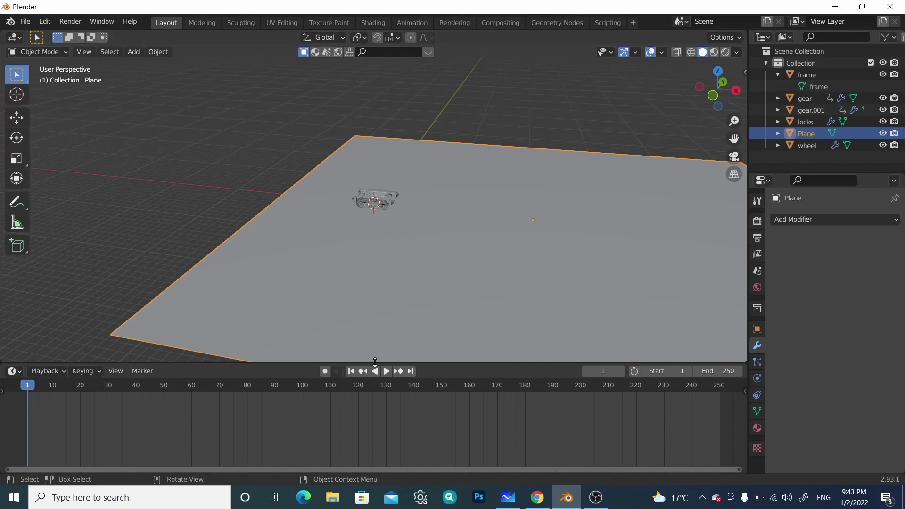
scroll(364, 202, up, 3)
scroll(363, 202, up, 2)
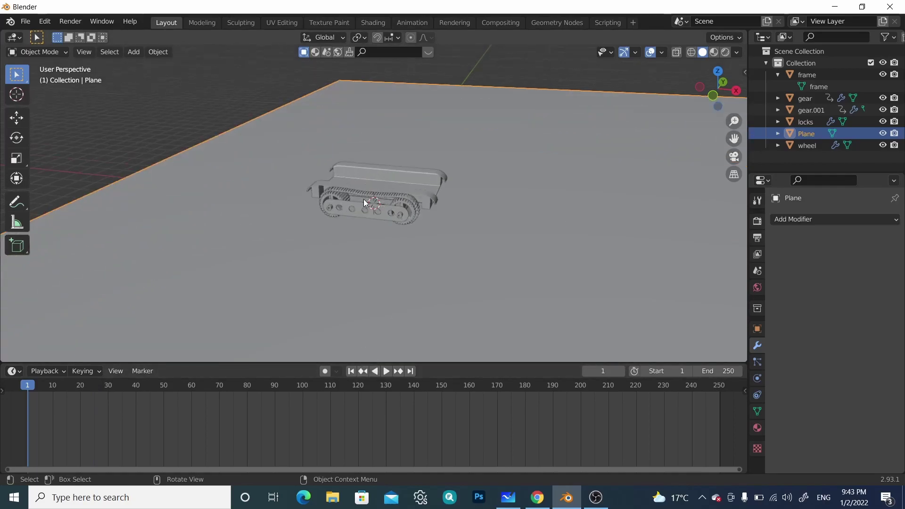
Parent both gears, the locks and the wheel to the frame with Object (Keep Transform), leaving out the plane
click(808, 146)
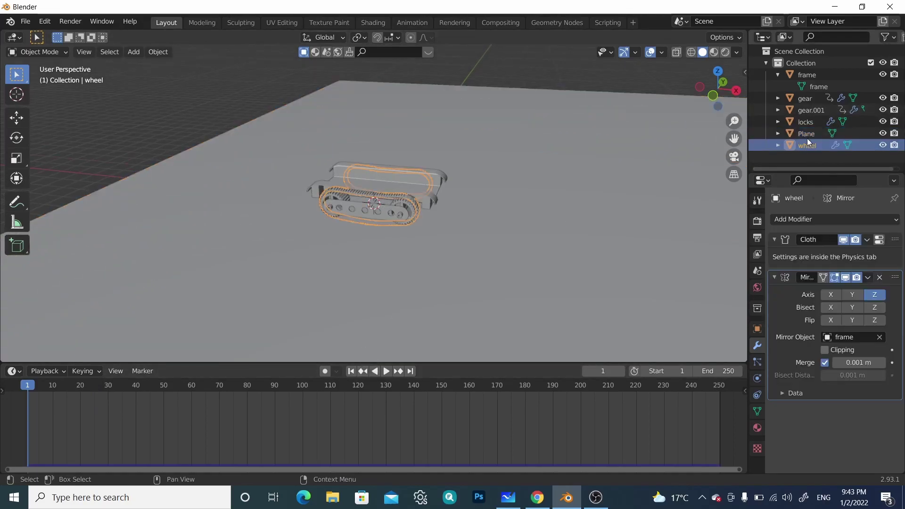
click(807, 77)
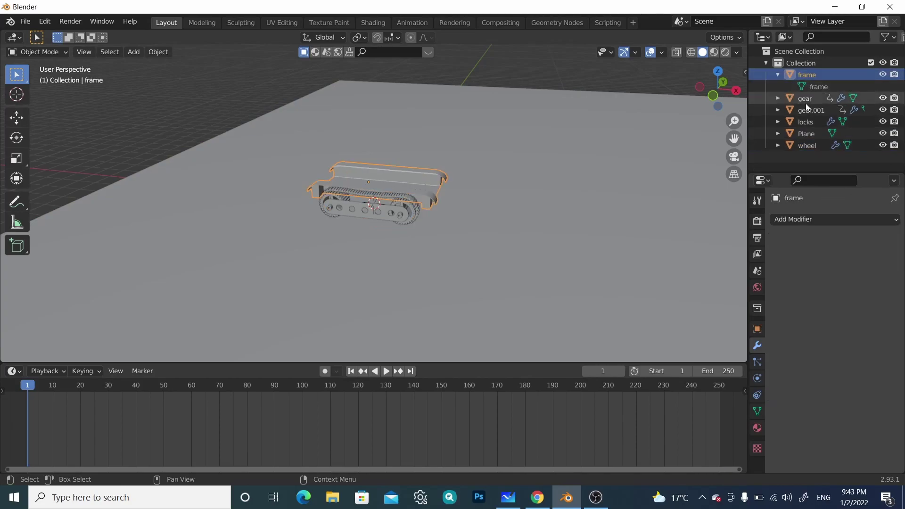
shift+click(805, 100)
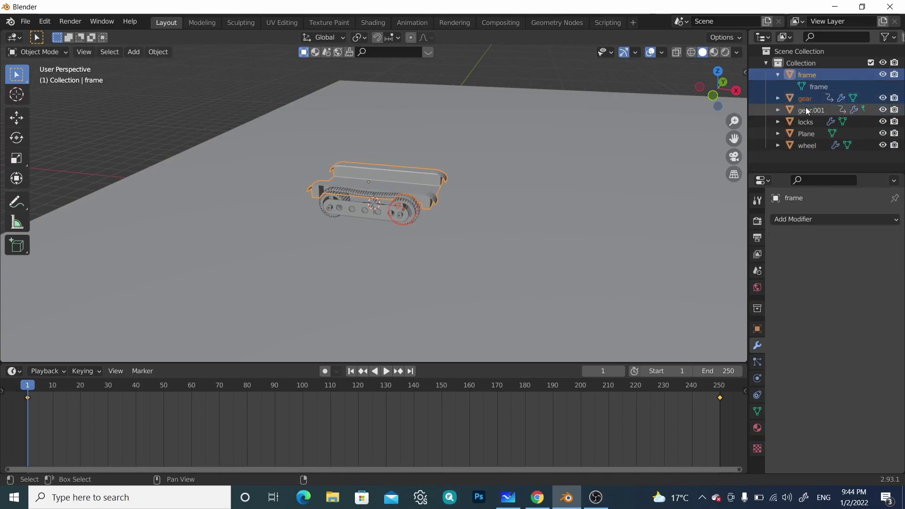
shift+click(806, 111)
shift+click(807, 121)
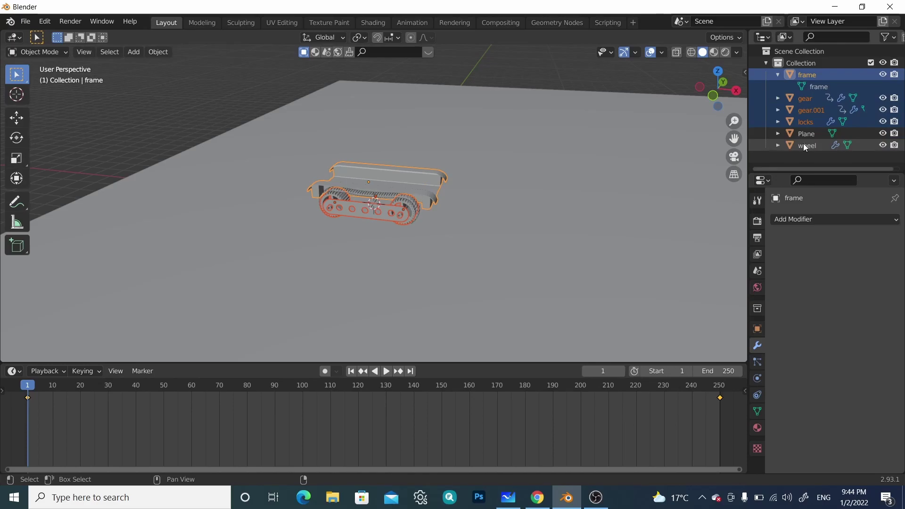
shift+click(805, 145)
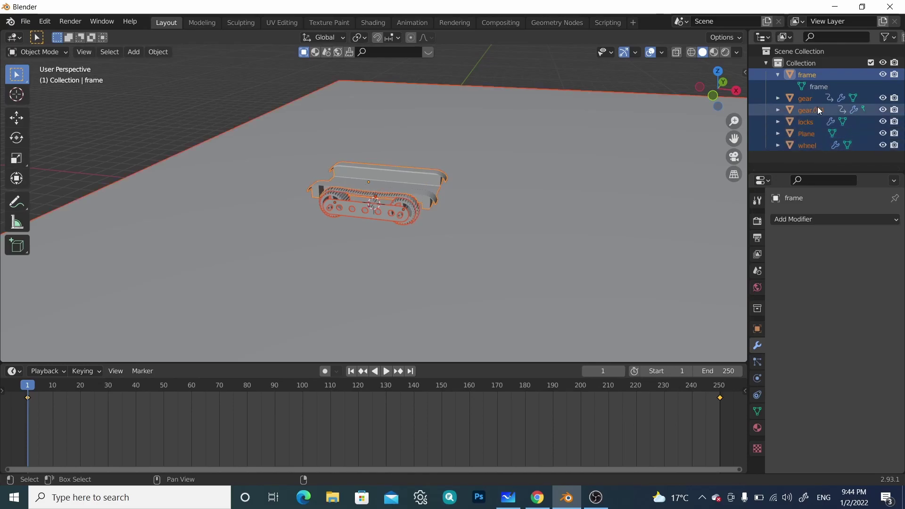
ctrl+click(816, 137)
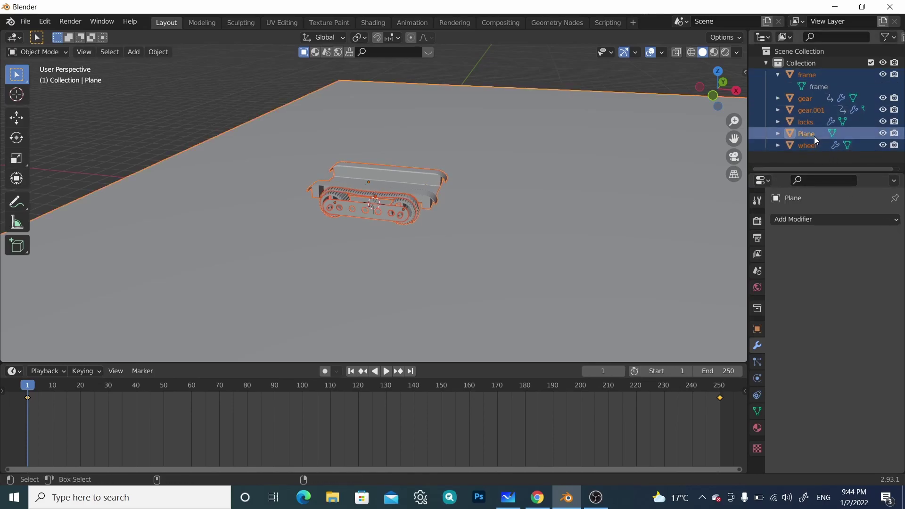
ctrl+click(814, 137)
ctrl+click(827, 78)
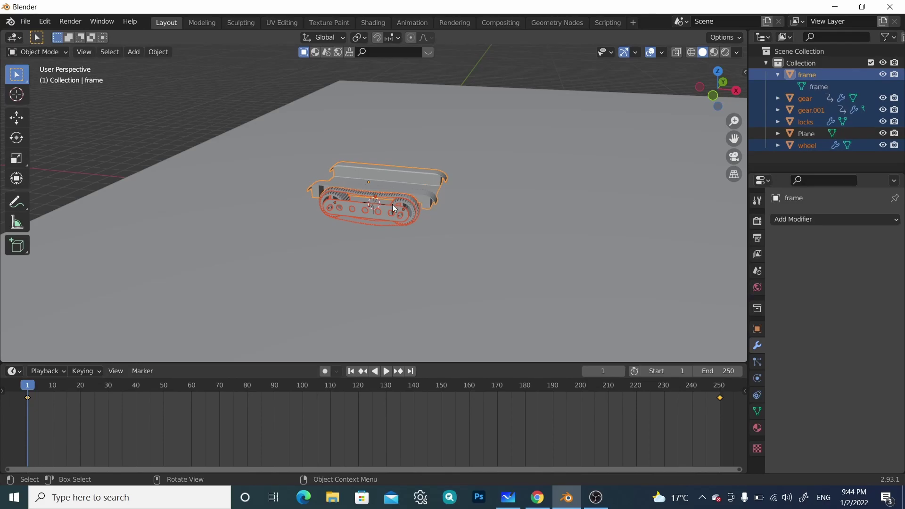
key(ctrl+p)
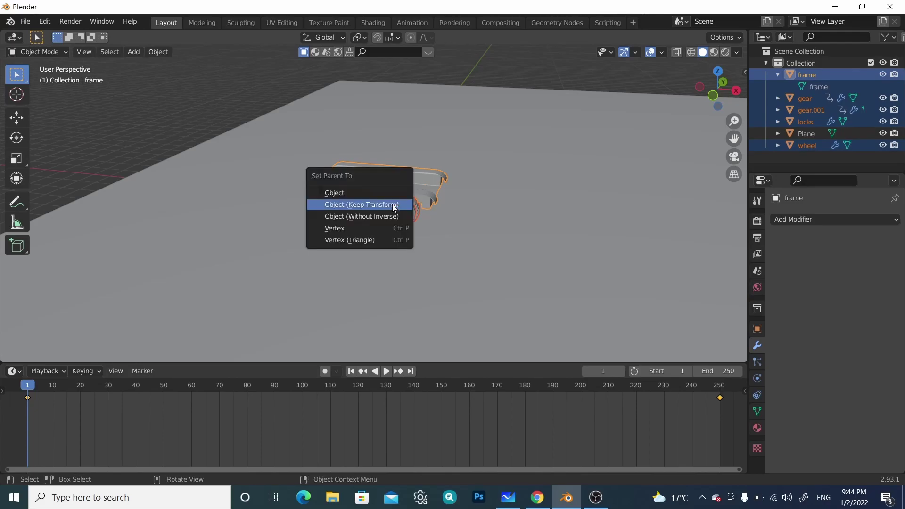
click(391, 208)
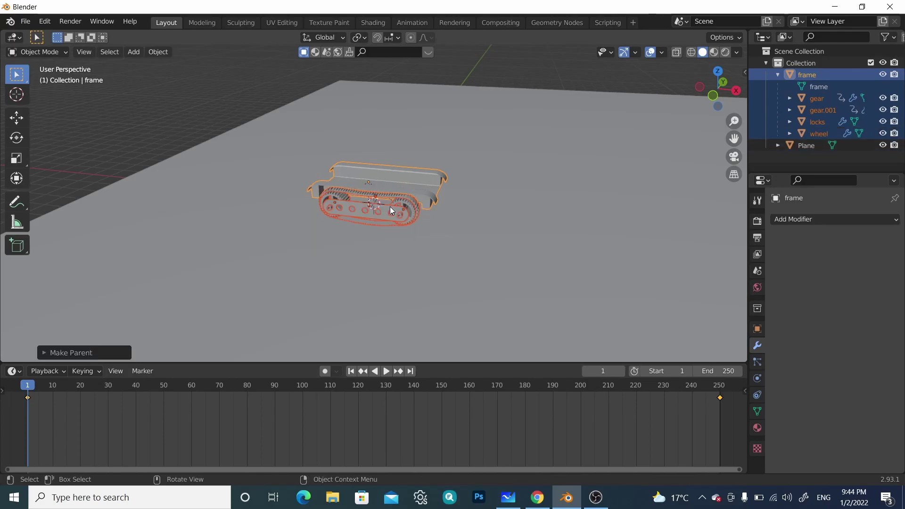
Select the frame on its own and try moving it to check that the parented parts follow
click(409, 189)
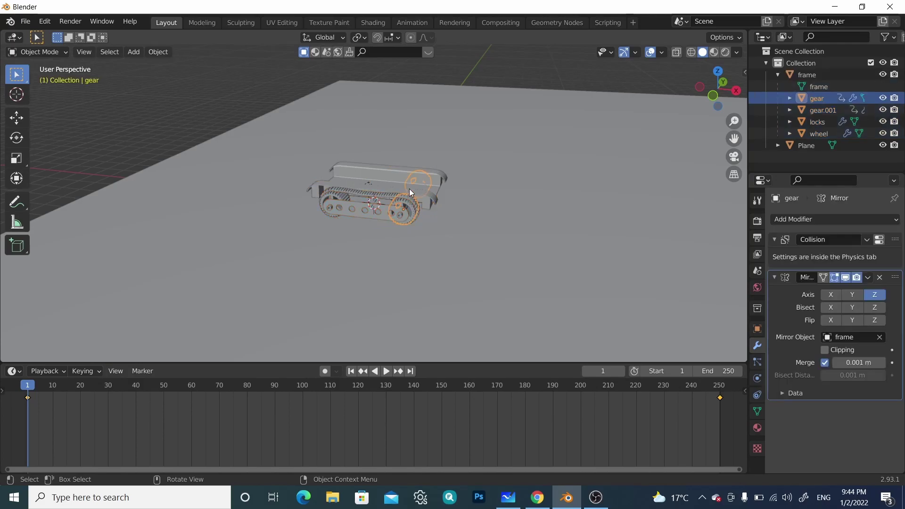
click(391, 177)
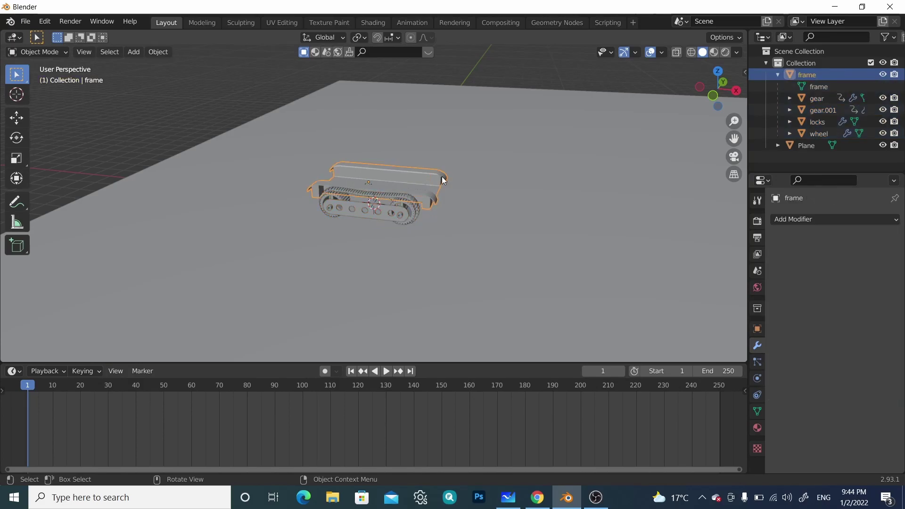
key(g)
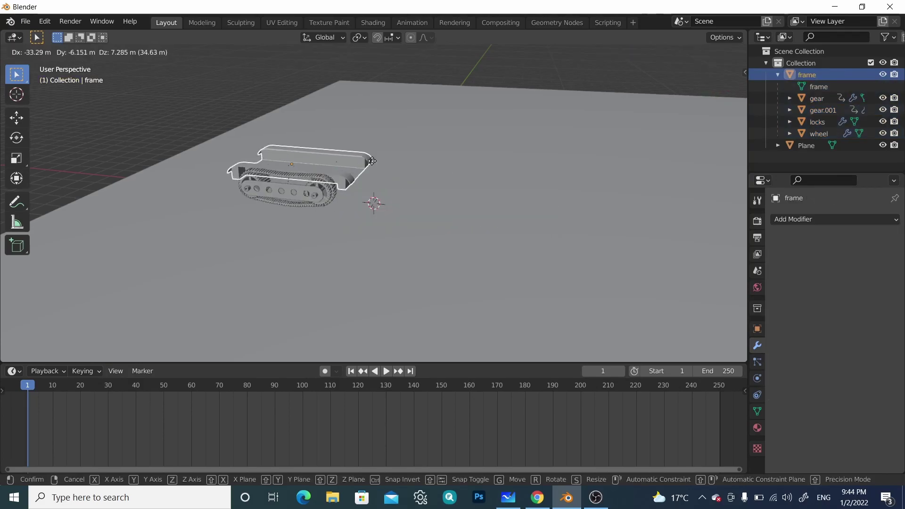
right_click(372, 161)
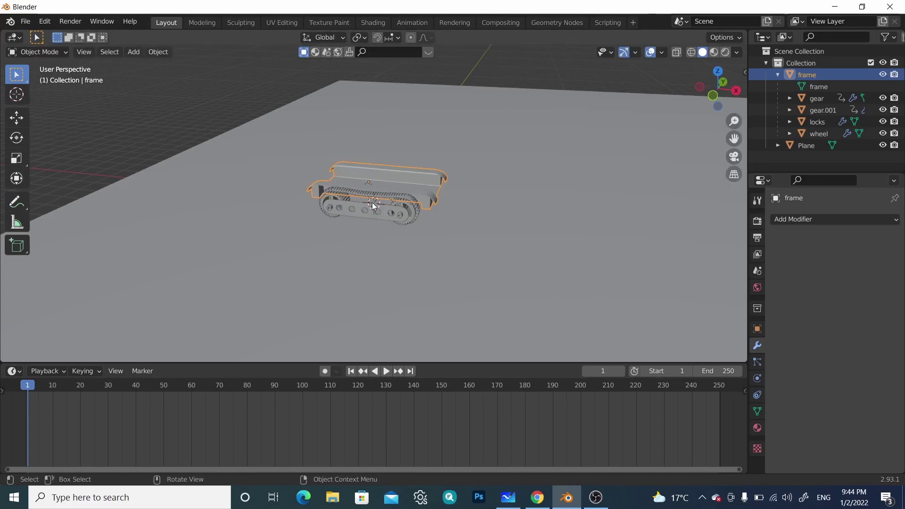
Keyframe the frame's location at frame 1 and, after moving it along X close to the plane's far edge, at frame 250
key(i)
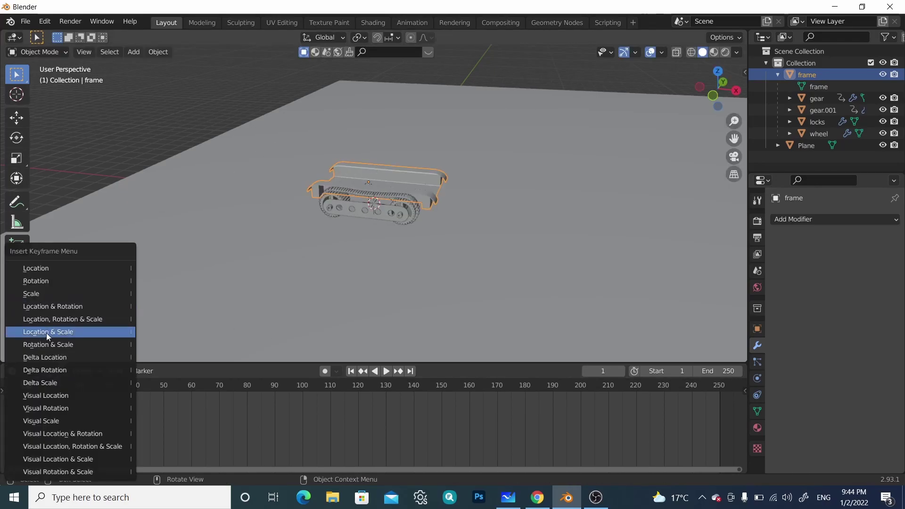
click(48, 272)
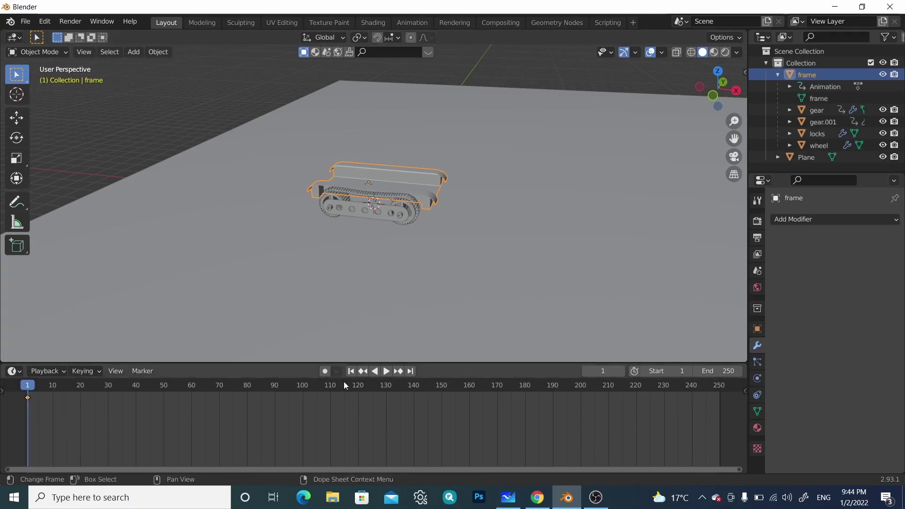
click(410, 371)
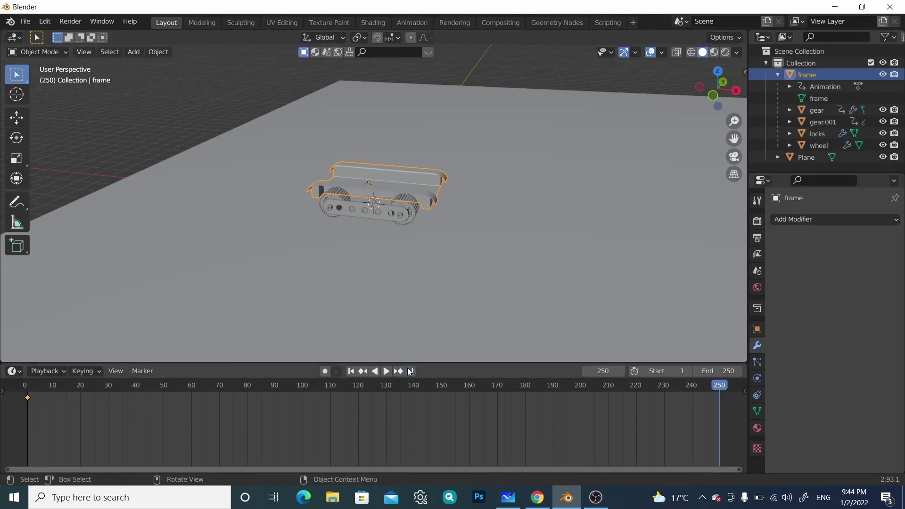
scroll(446, 264, down, 5)
scroll(447, 267, down, 2)
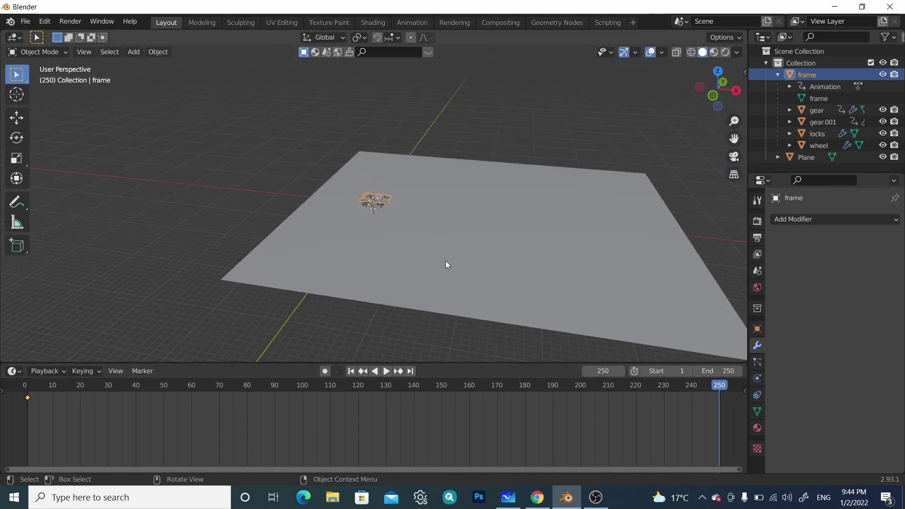
key(g)
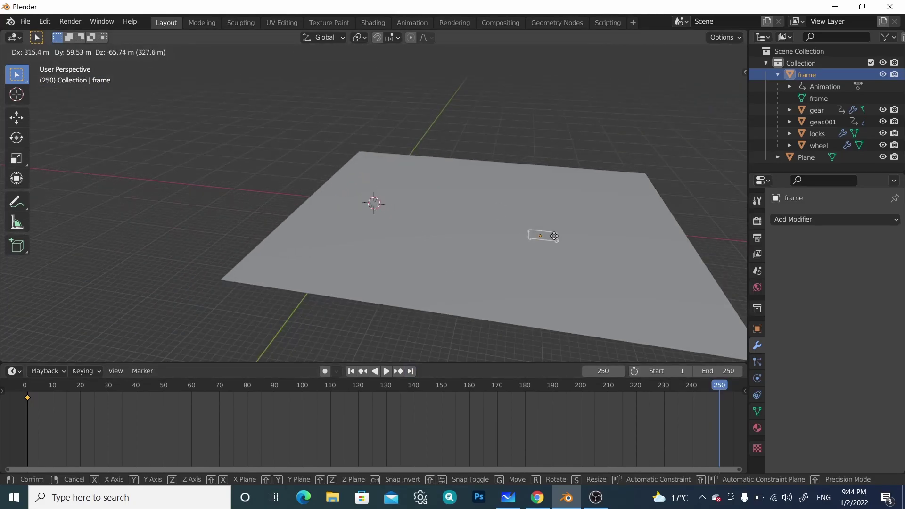
key(x)
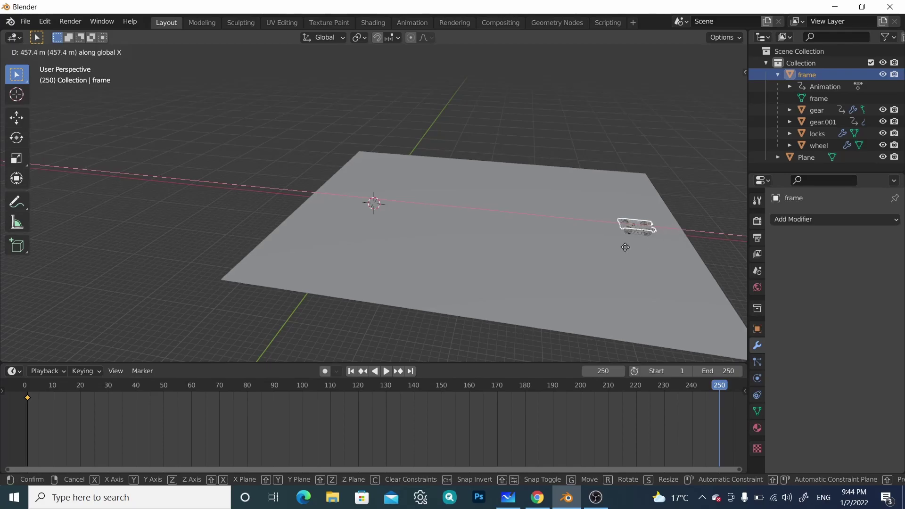
click(634, 247)
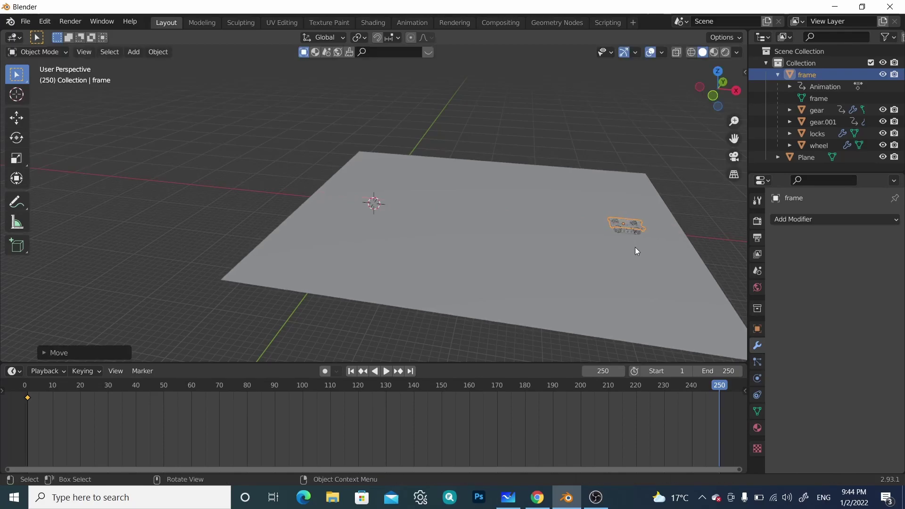
key(i)
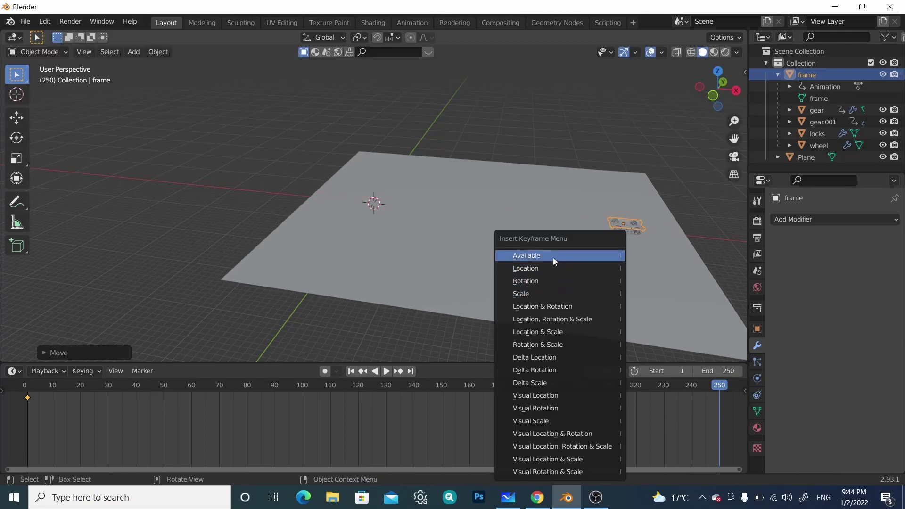
click(551, 267)
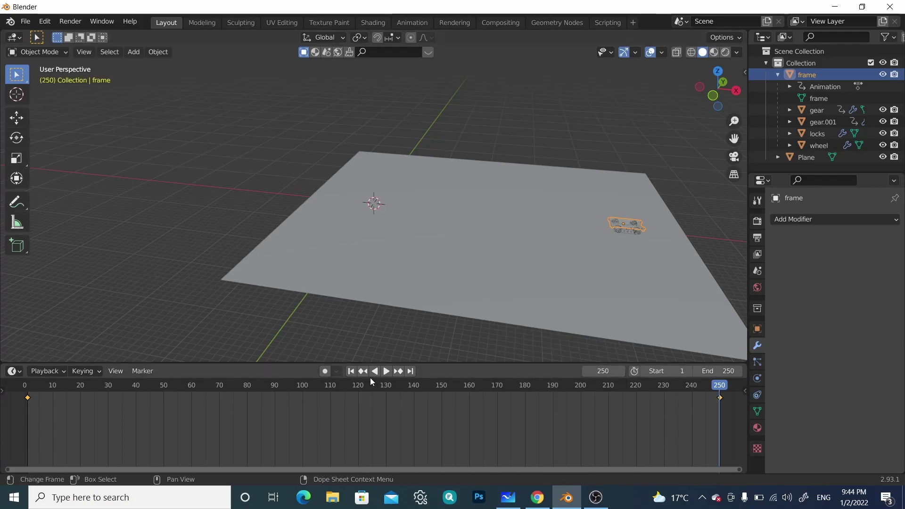
Play the animation from frame 1 to examine the tank driving across the plane, and return to frame 1
click(351, 372)
click(385, 372)
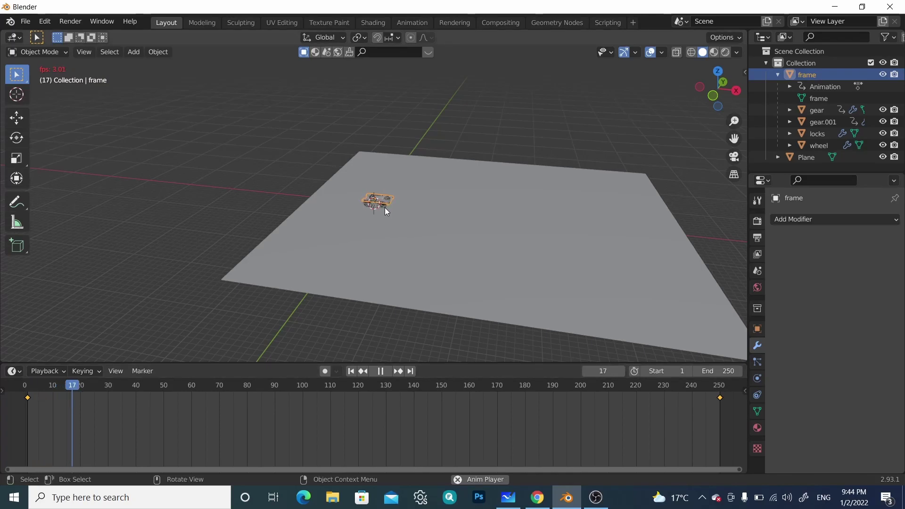
scroll(385, 207, up, 10)
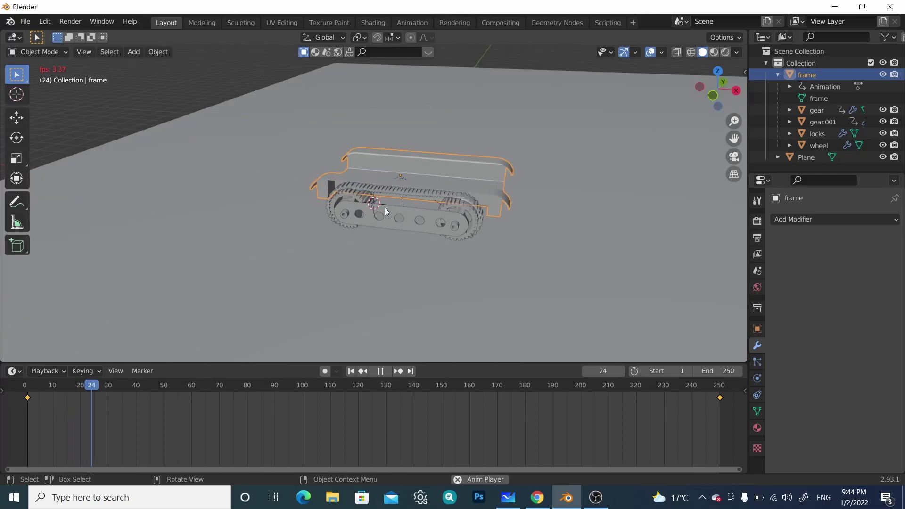
scroll(384, 207, down, 8)
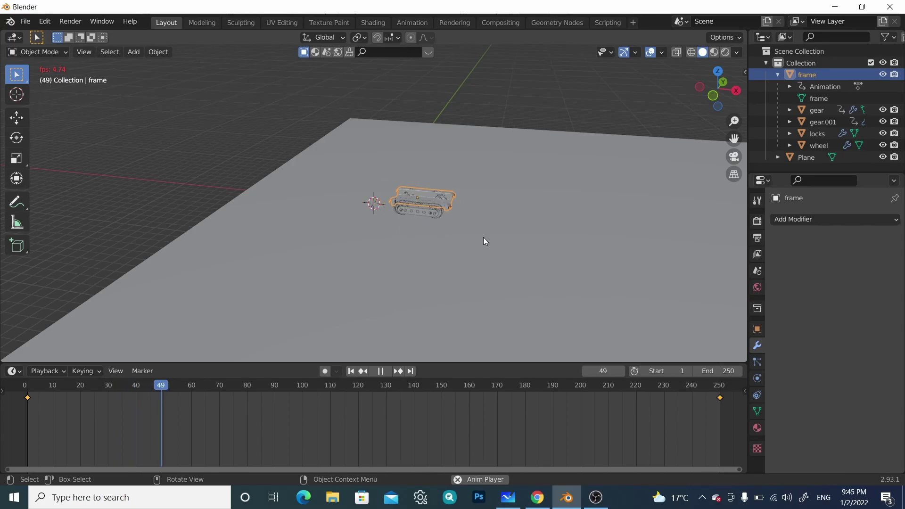
scroll(483, 237, down, 1)
scroll(483, 237, up, 3)
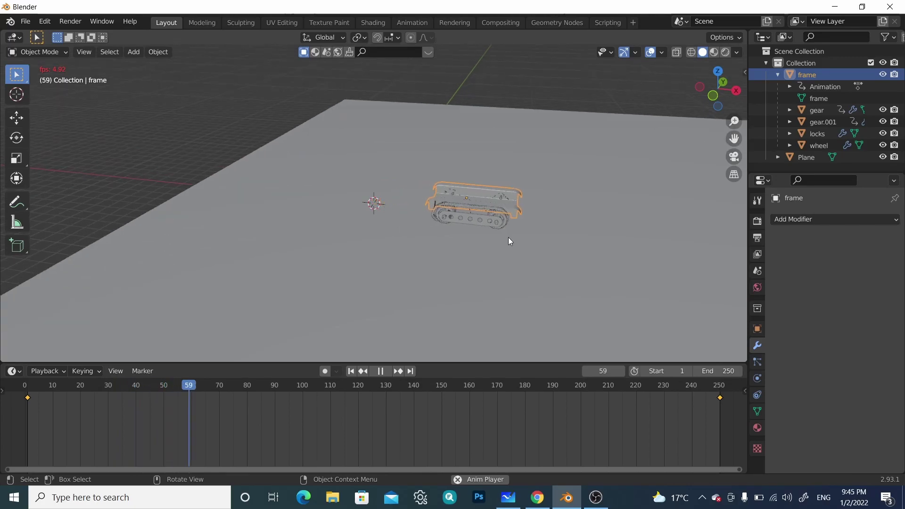
scroll(550, 239, down, 2)
scroll(549, 237, down, 1)
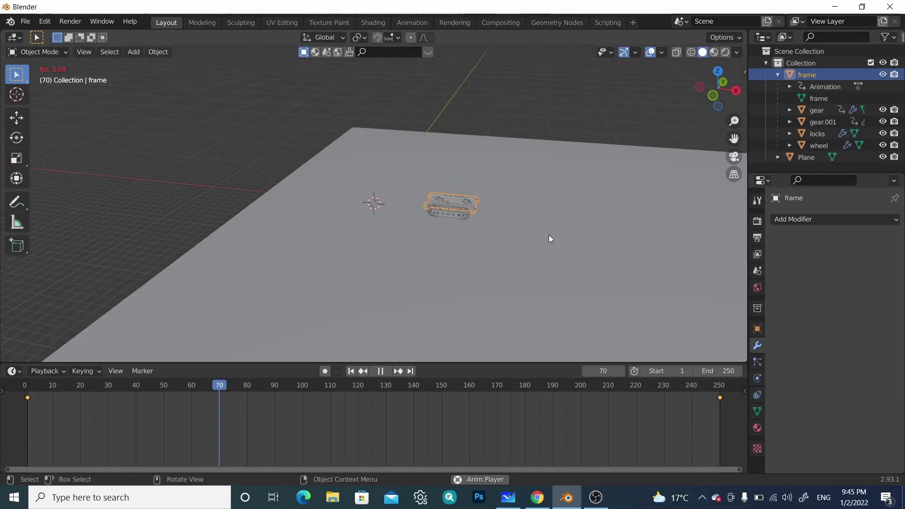
scroll(550, 238, up, 1)
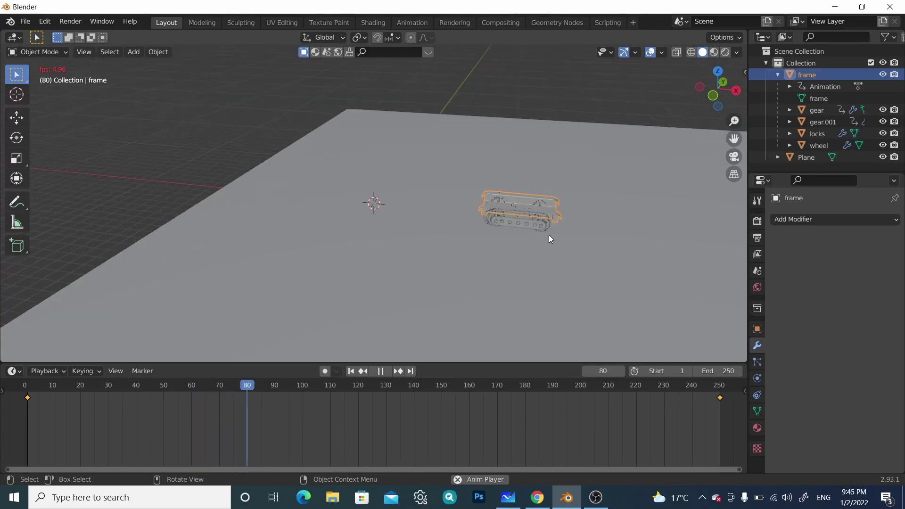
scroll(550, 238, down, 1)
scroll(566, 238, down, 2)
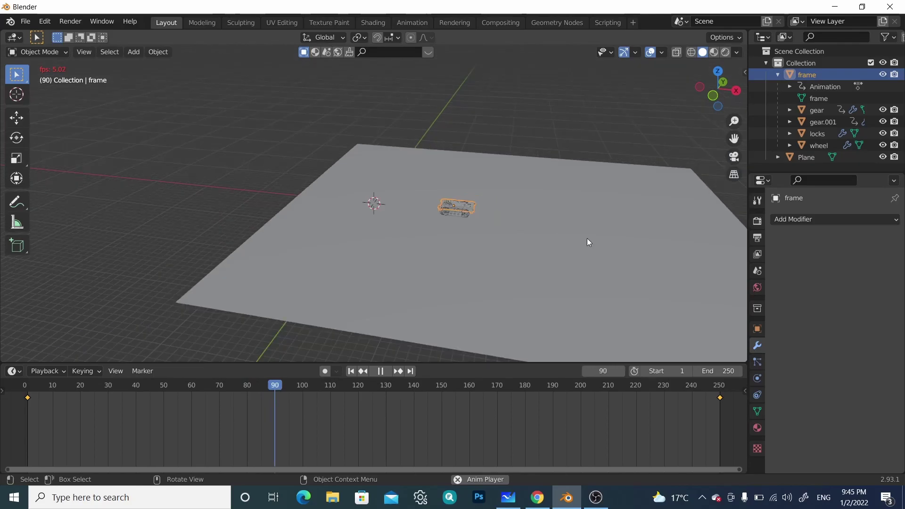
click(381, 372)
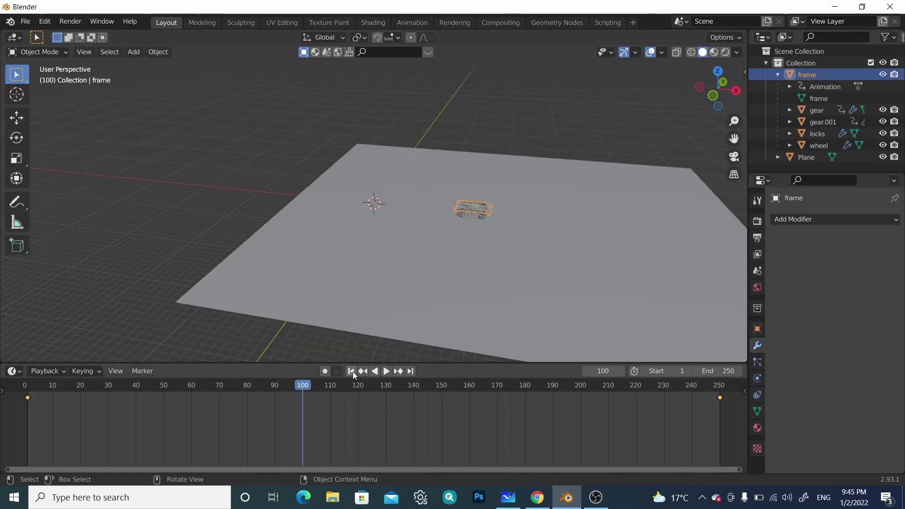
click(350, 371)
Add a camera aligned to a close view of the whole tank and select it
scroll(437, 220, up, 3)
scroll(438, 221, up, 5)
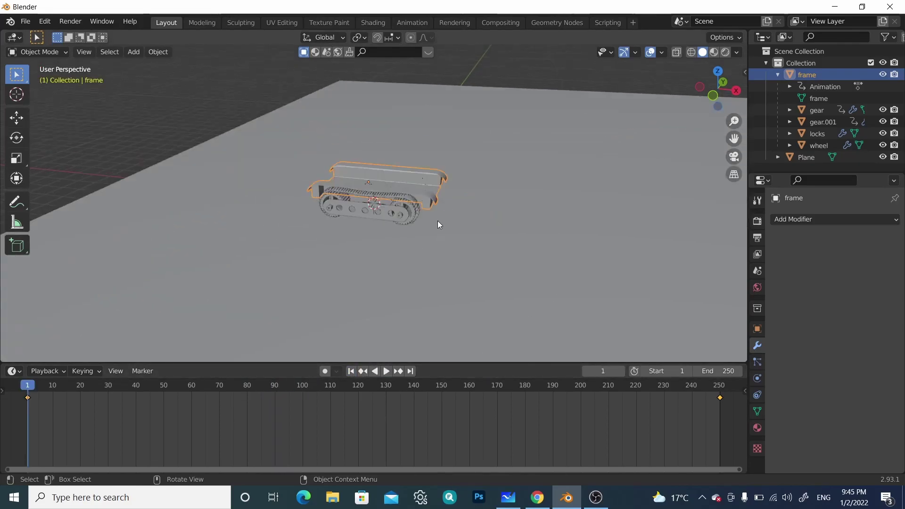
key(shift+a)
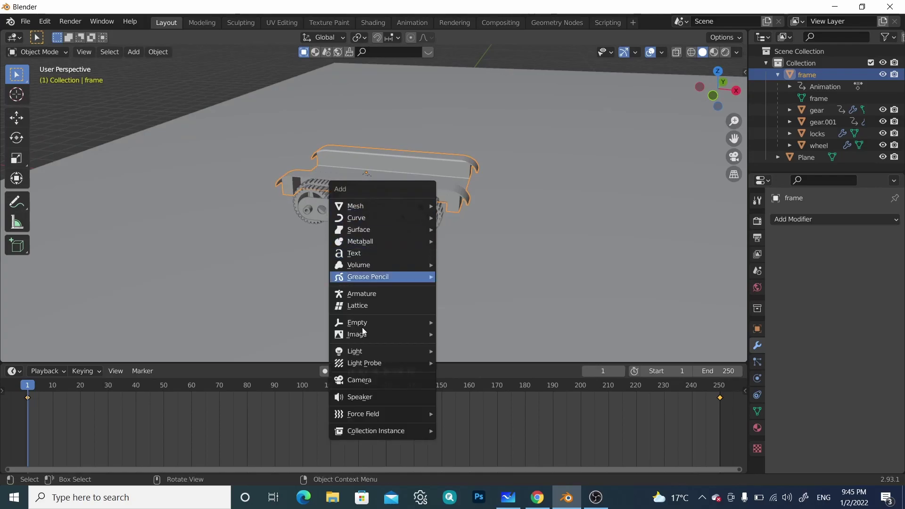
click(356, 380)
click(420, 175)
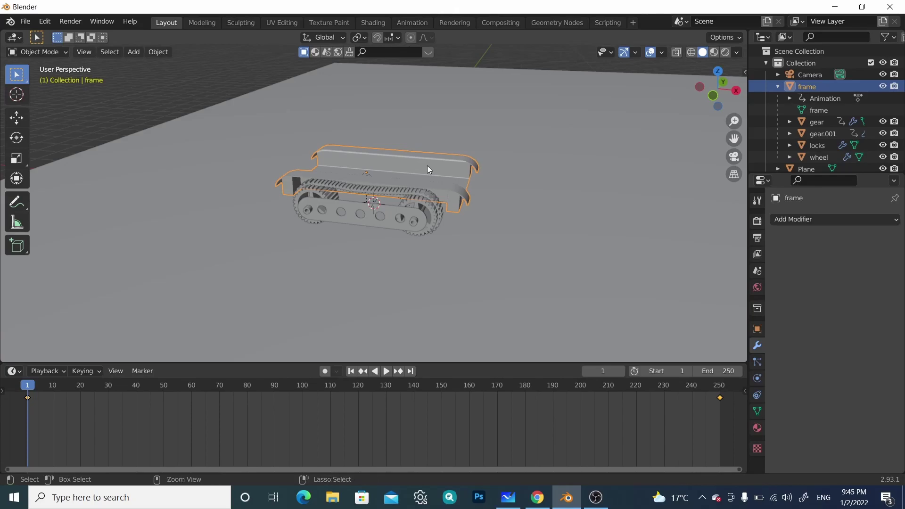
key(ctrl+alt+KP_0)
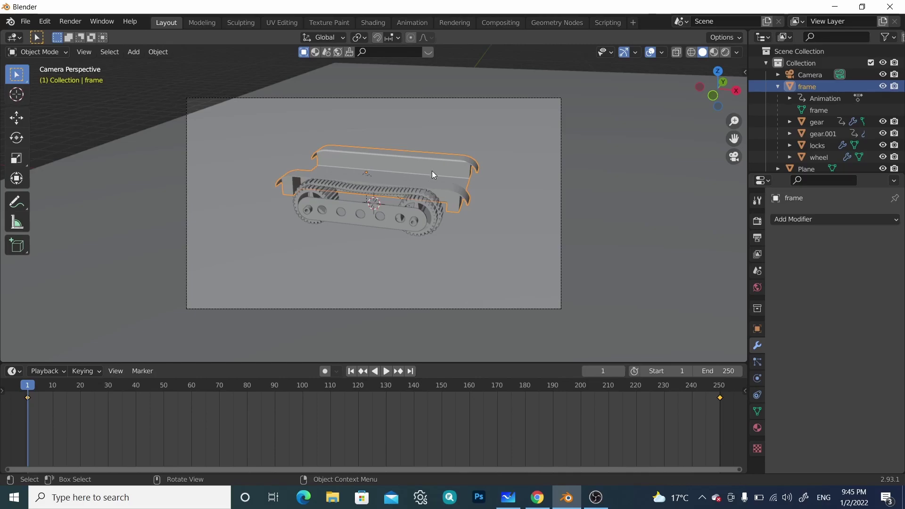
click(806, 77)
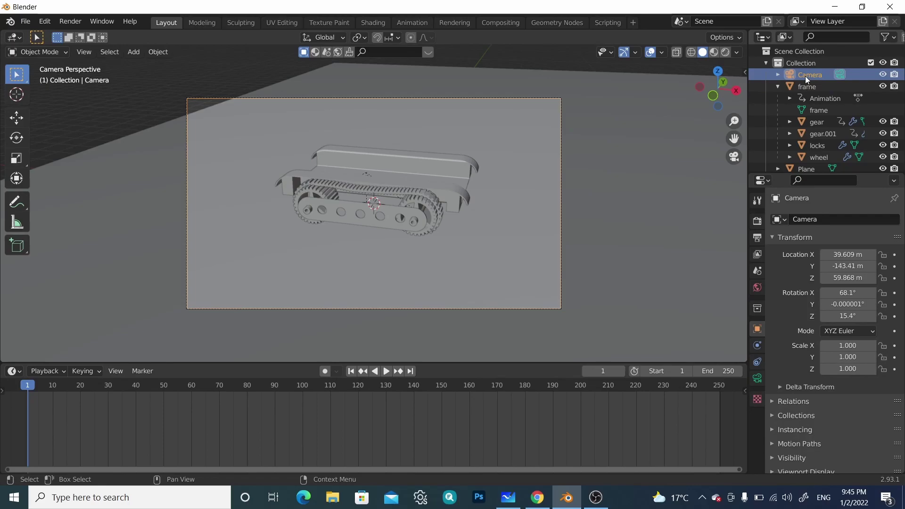
Keyframe the camera's location and rotation at frame 1
key(i)
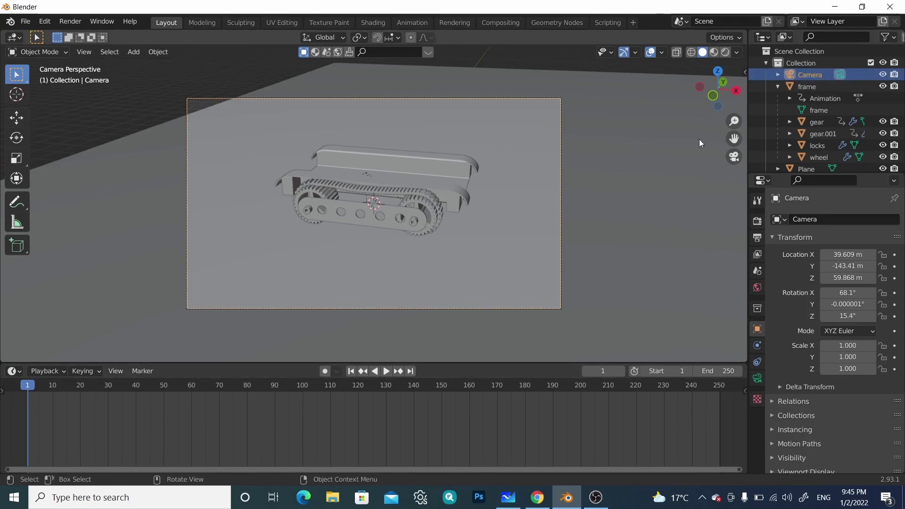
key(i)
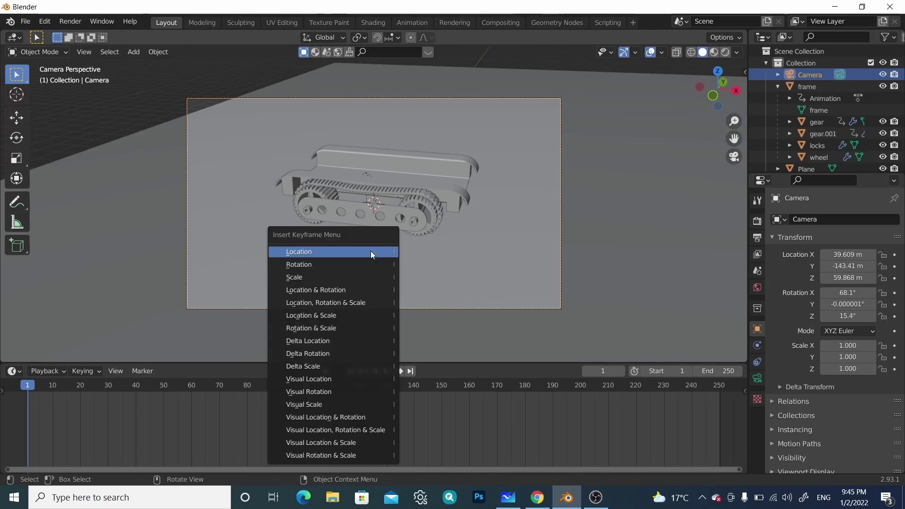
click(335, 292)
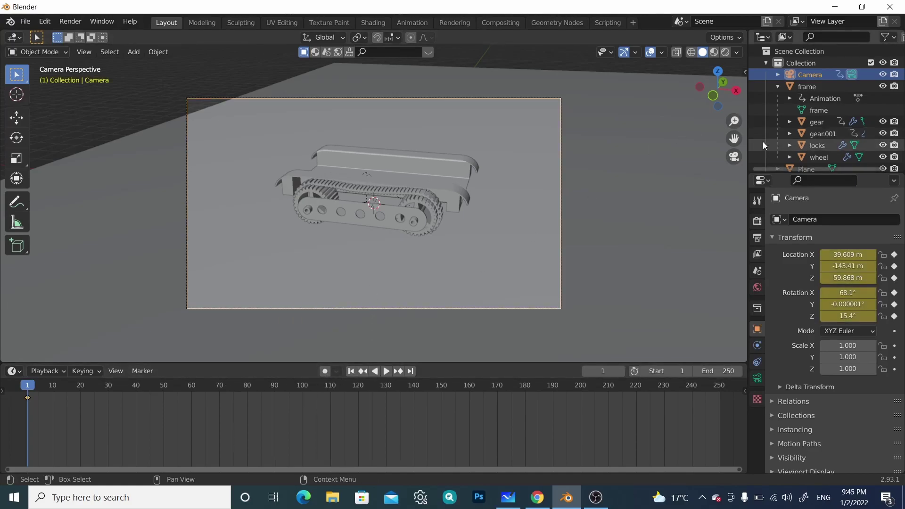
Parent the camera to the frame object with its transform kept
shift+click(809, 89)
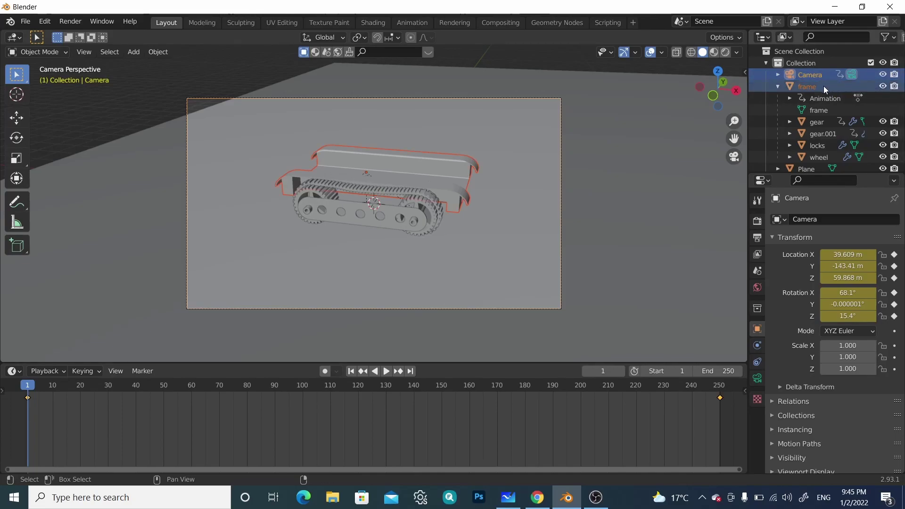
ctrl+click(824, 85)
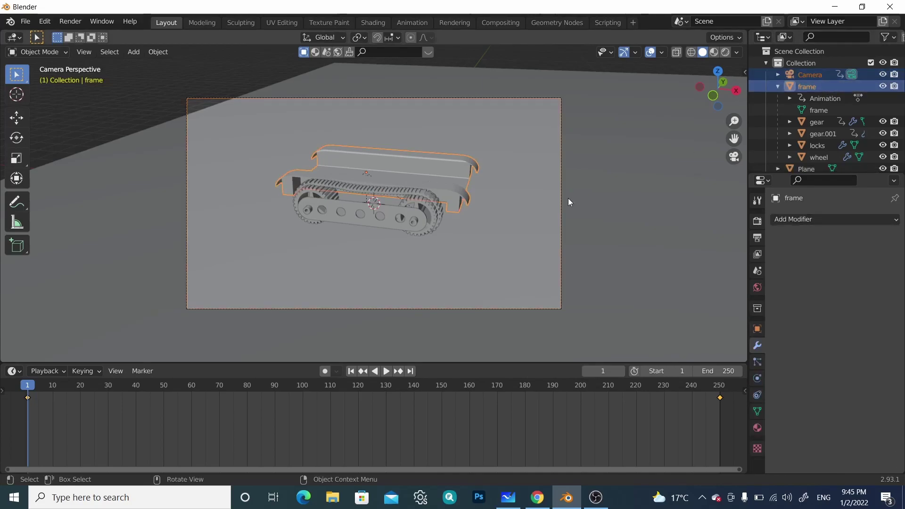
key(ctrl+p)
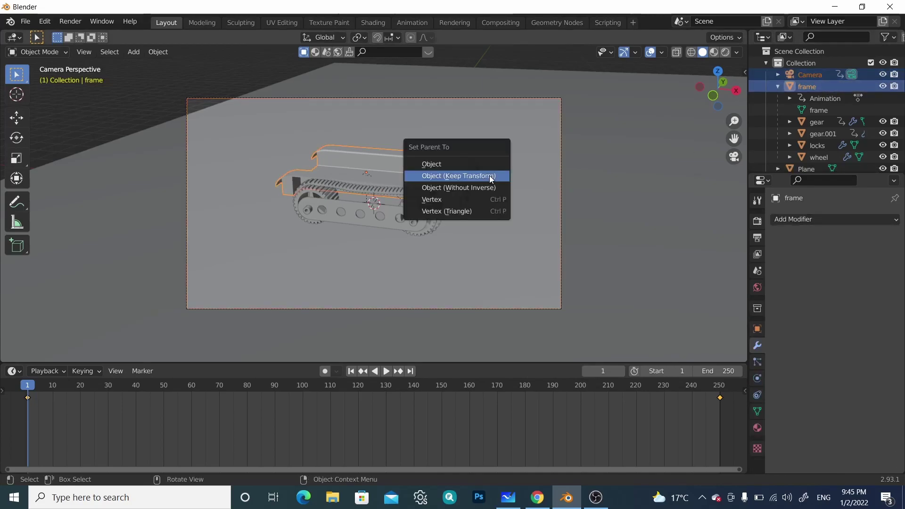
click(490, 177)
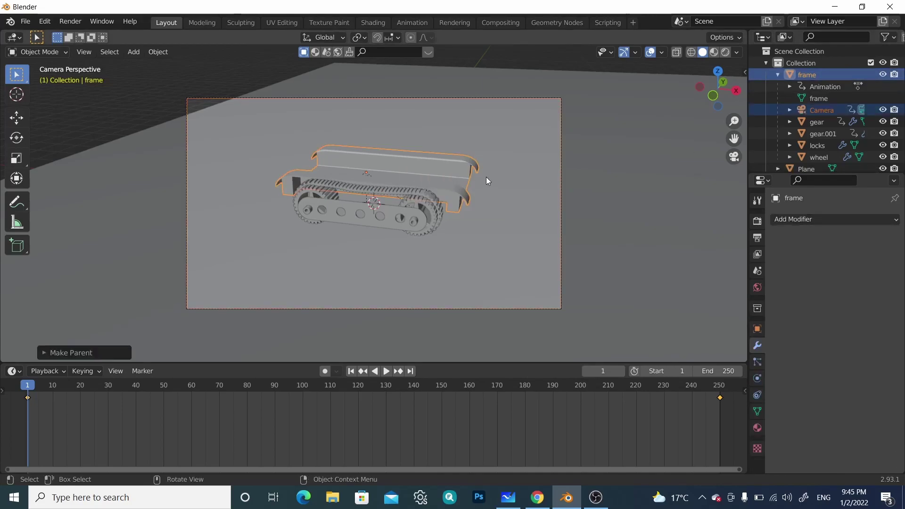
Play up to frame 46, orbit the camera to an angled view of the tank's end, and keyframe location and rotation there
click(387, 372)
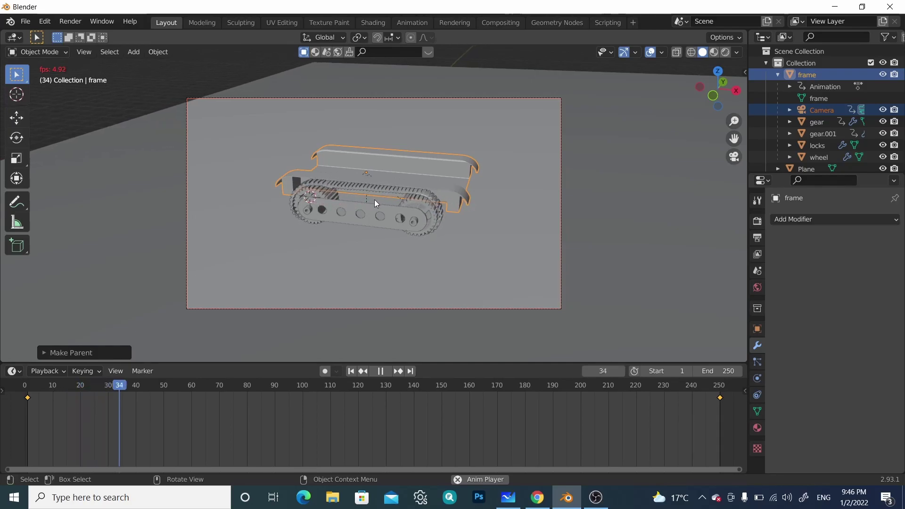
click(380, 371)
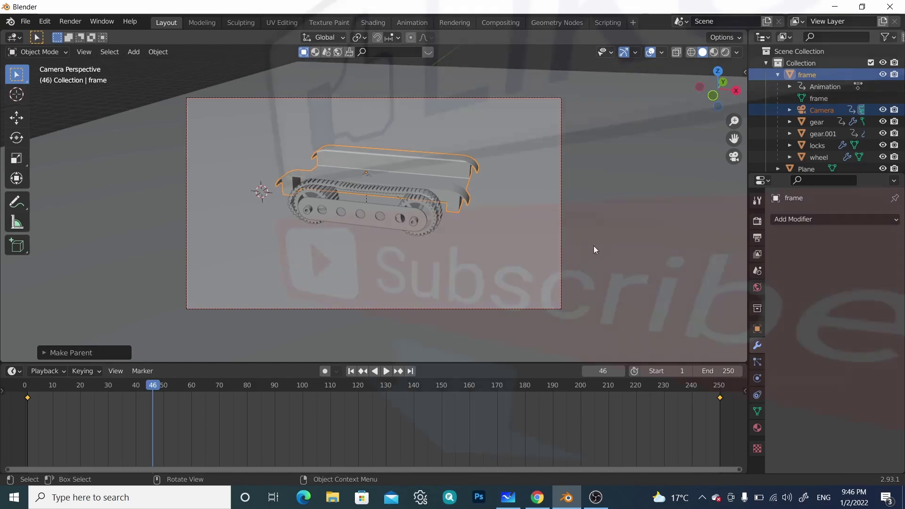
key(n)
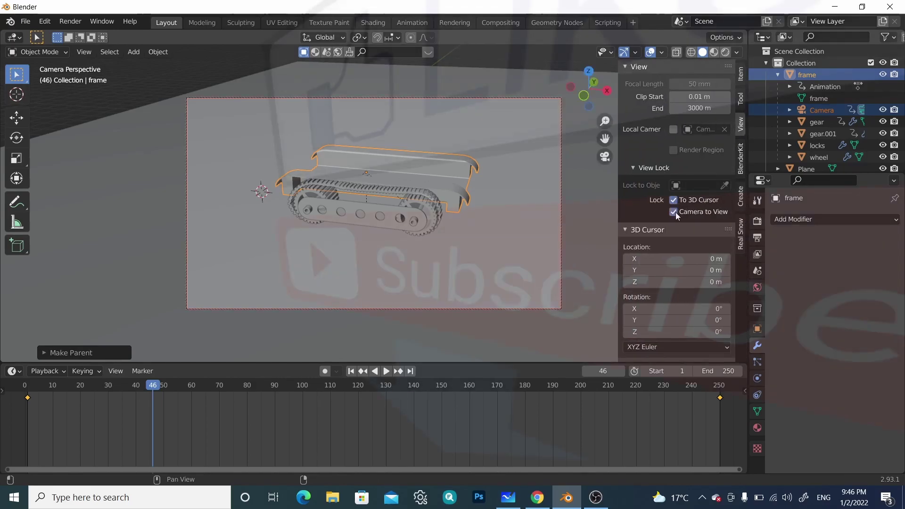
key(n)
scroll(349, 183, down, 3)
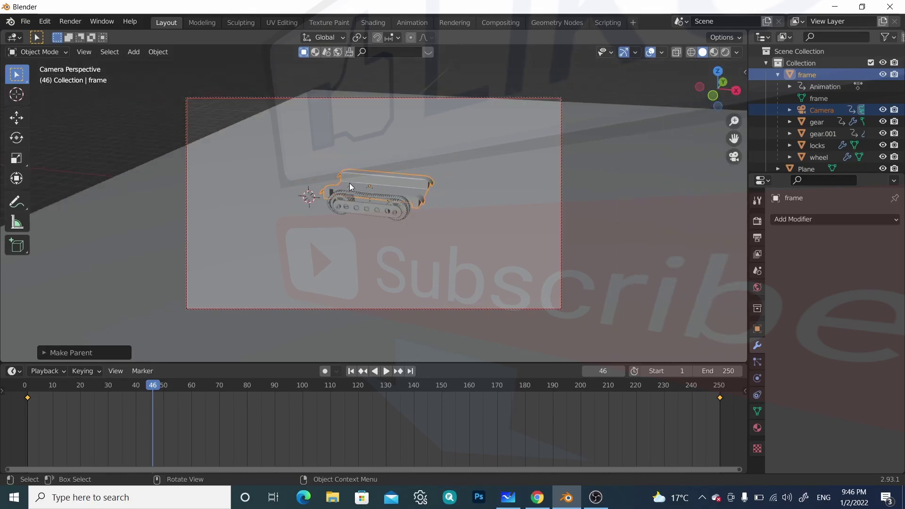
scroll(349, 183, up, 3)
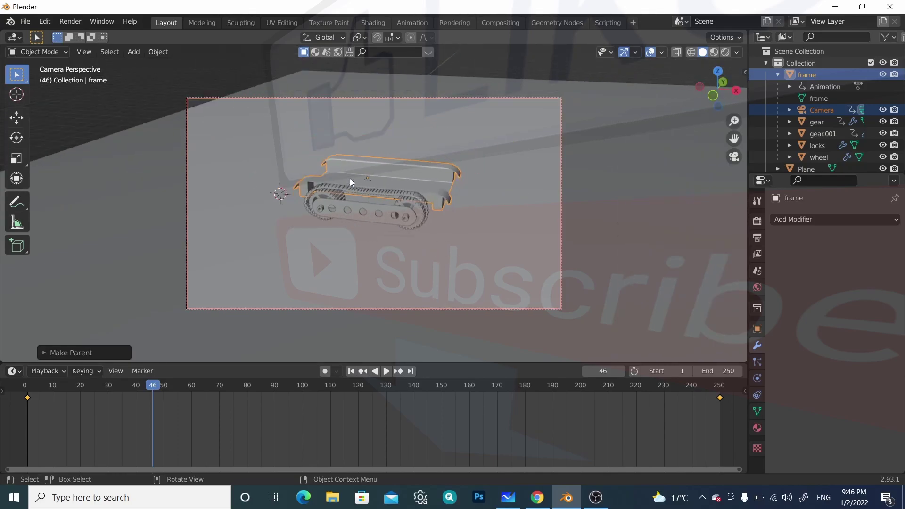
scroll(349, 178, down, 2)
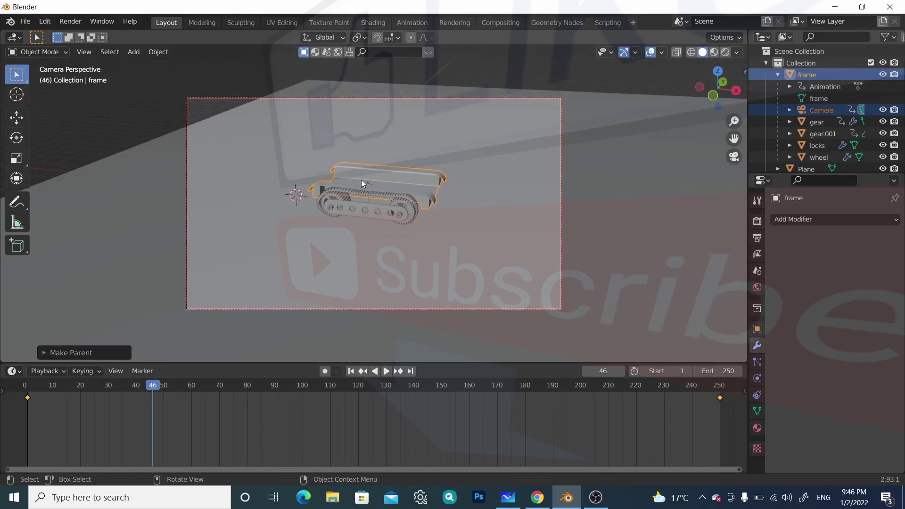
scroll(362, 181, up, 2)
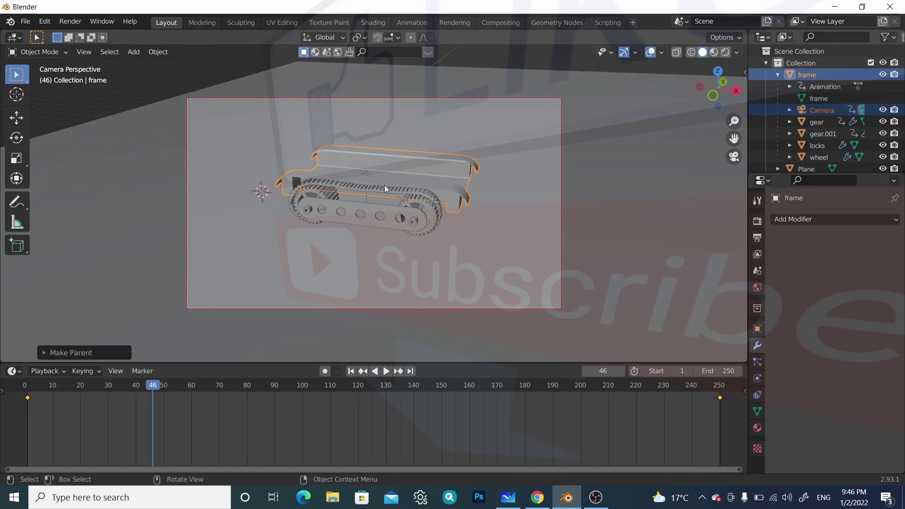
middle_drag(403, 191, 278, 201)
key(i)
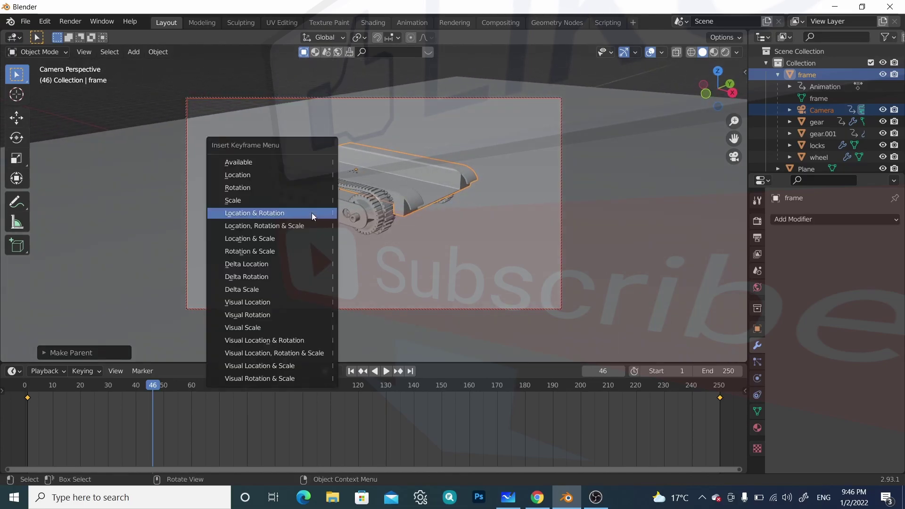
click(309, 213)
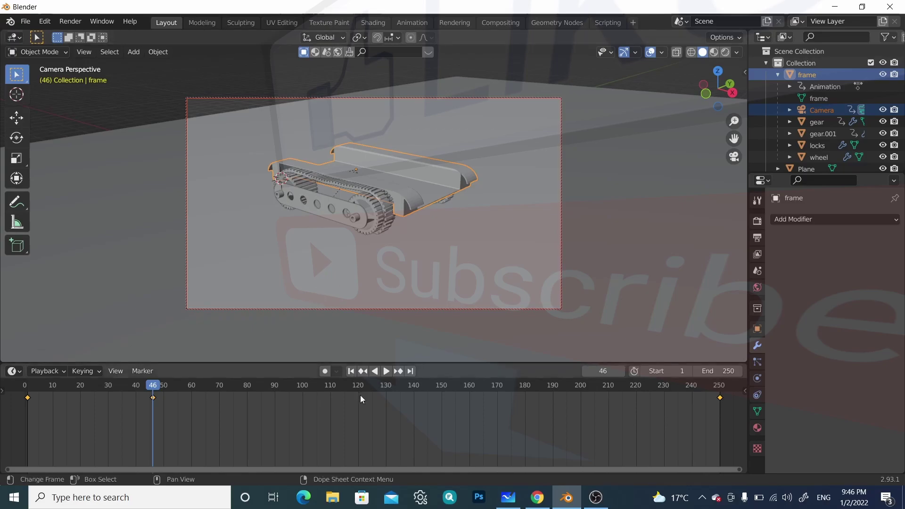
Play the animation from frame 1 and scrub past frame 46 to examine the camera move, and return to frame 1
click(352, 372)
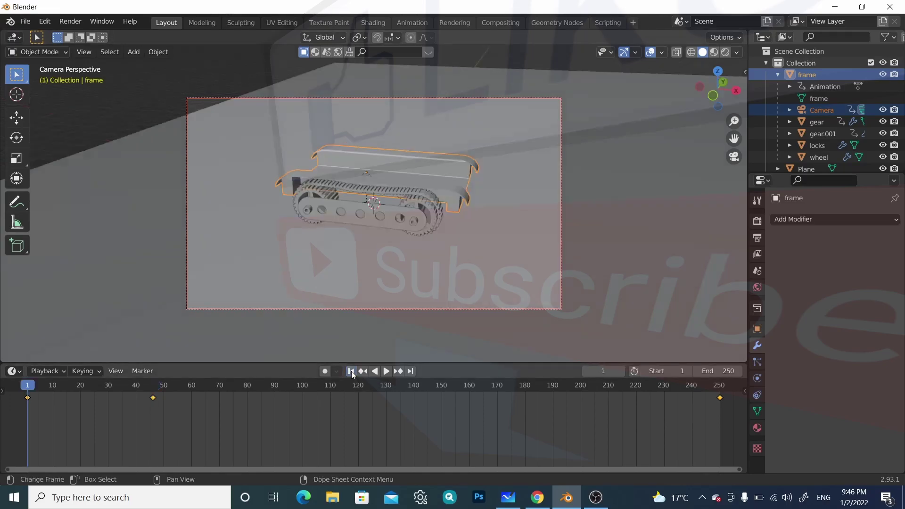
click(386, 372)
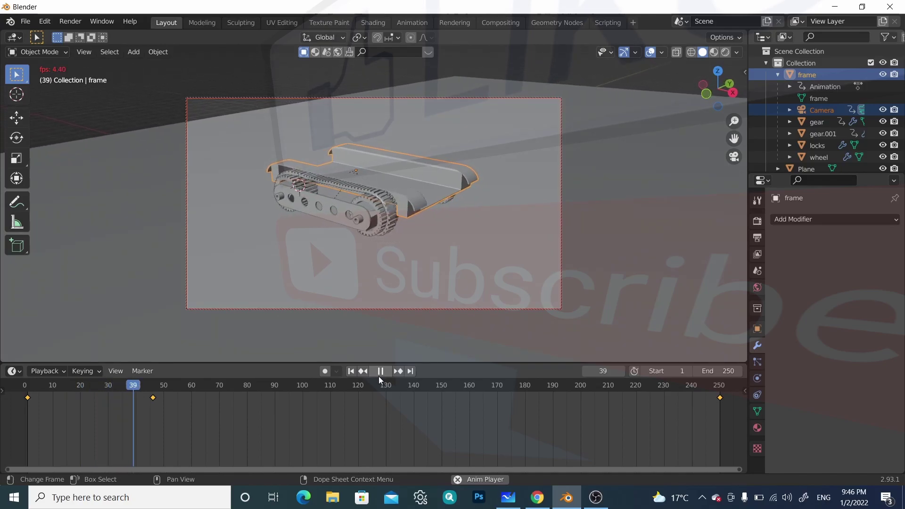
click(380, 376)
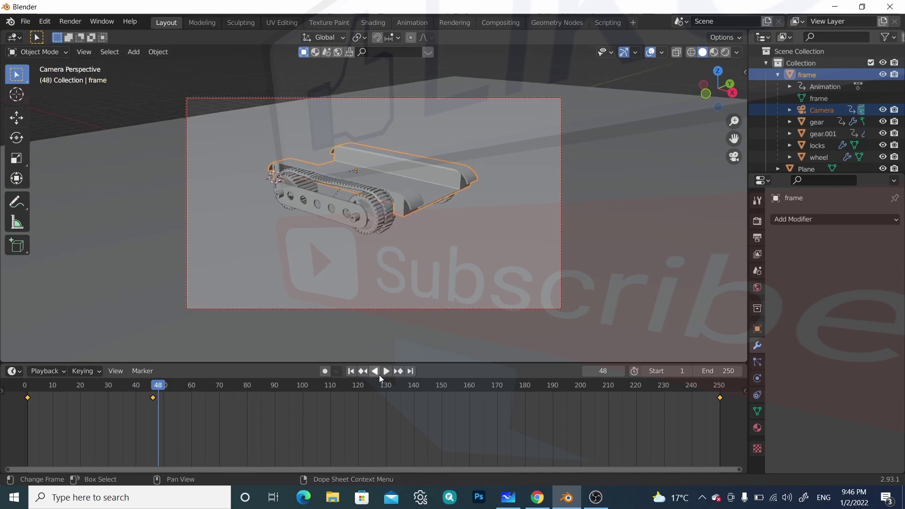
drag(162, 390, 210, 388)
key(space)
click(262, 383)
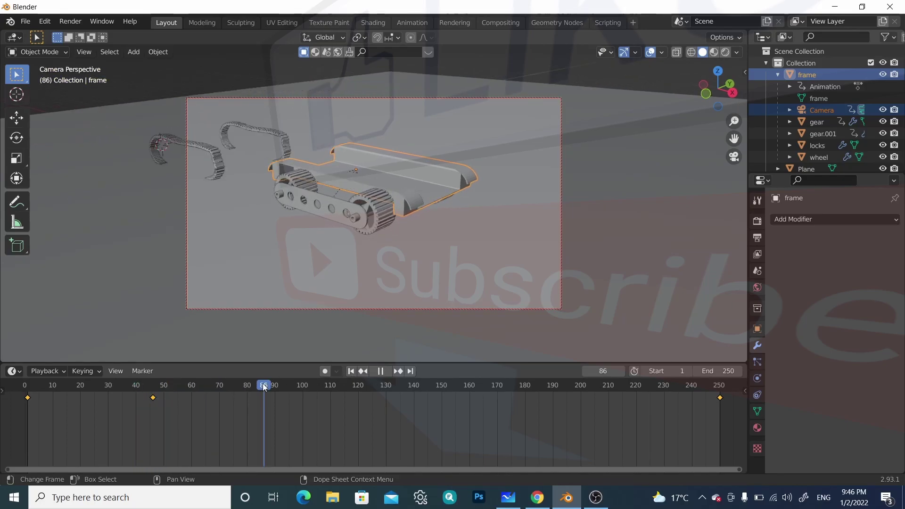
key(space)
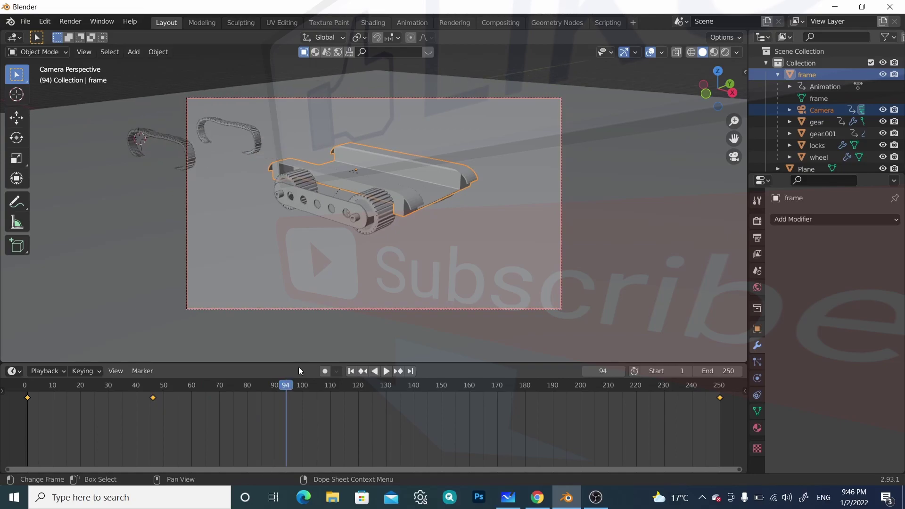
key(shift+Left)
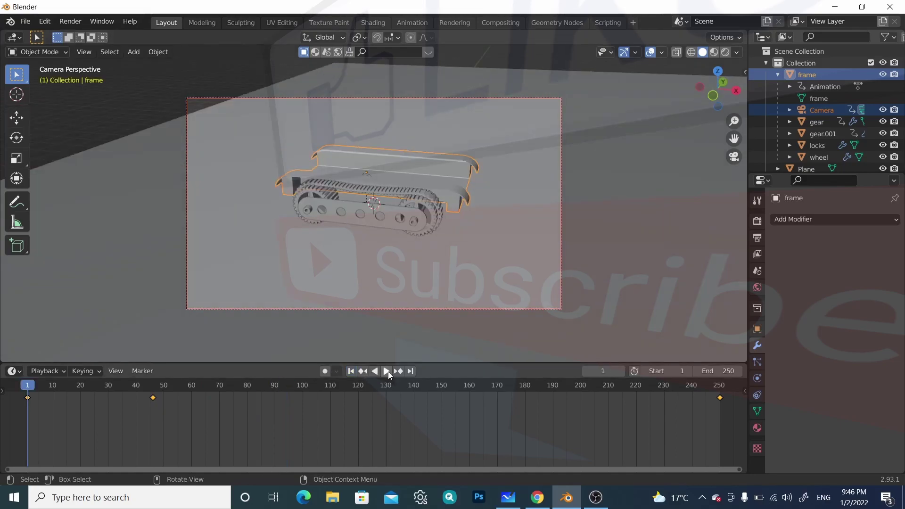
Play up to frame 108, swing the camera around to the tank's other side, and keyframe location and rotation there
click(387, 372)
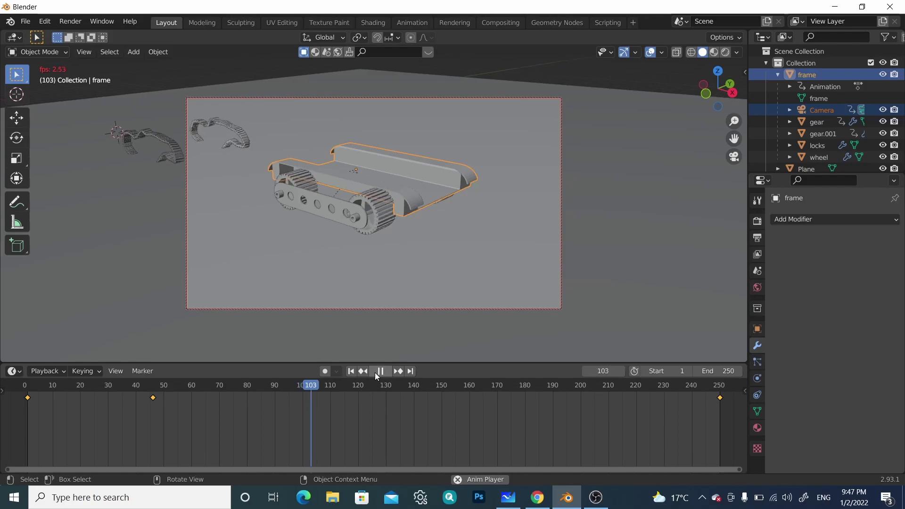
click(376, 376)
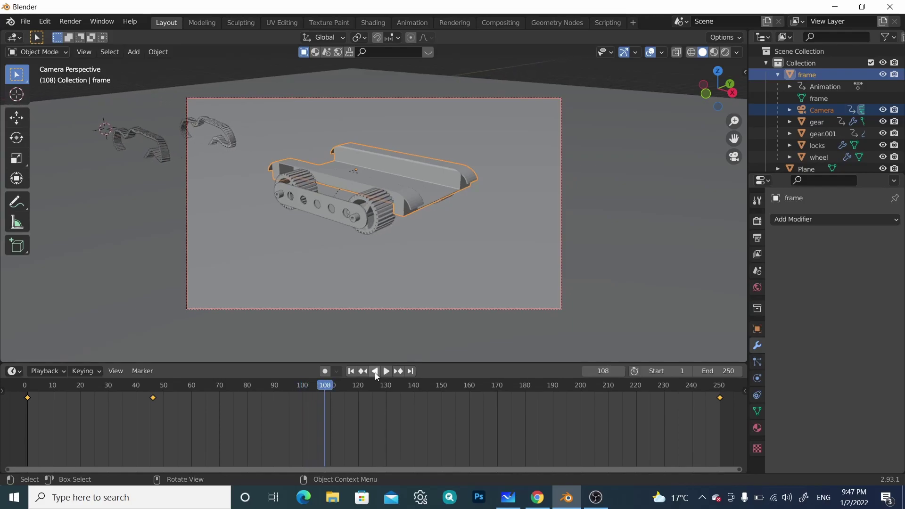
middle_drag(426, 266, 281, 232)
middle_drag(347, 231, 301, 201)
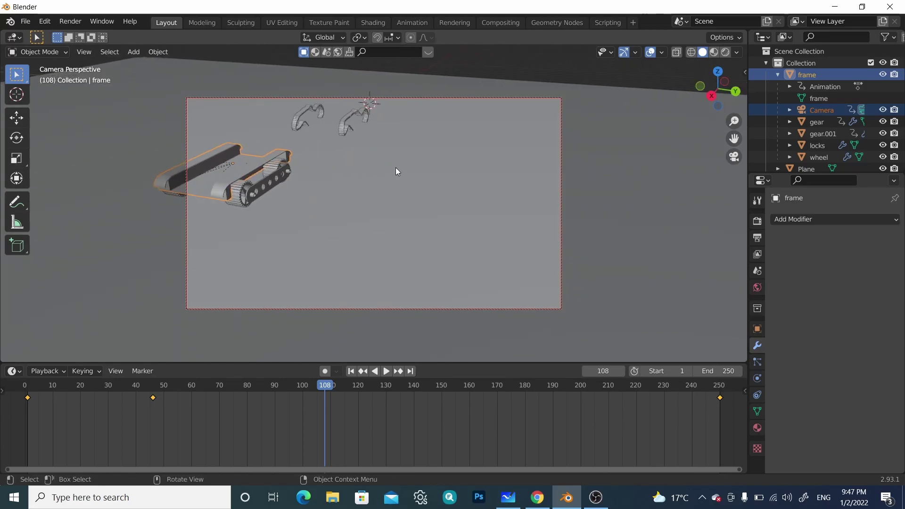
shift+middle_drag(395, 168, 423, 166)
middle_drag(342, 170, 239, 239)
middle_drag(334, 209, 414, 216)
key(i)
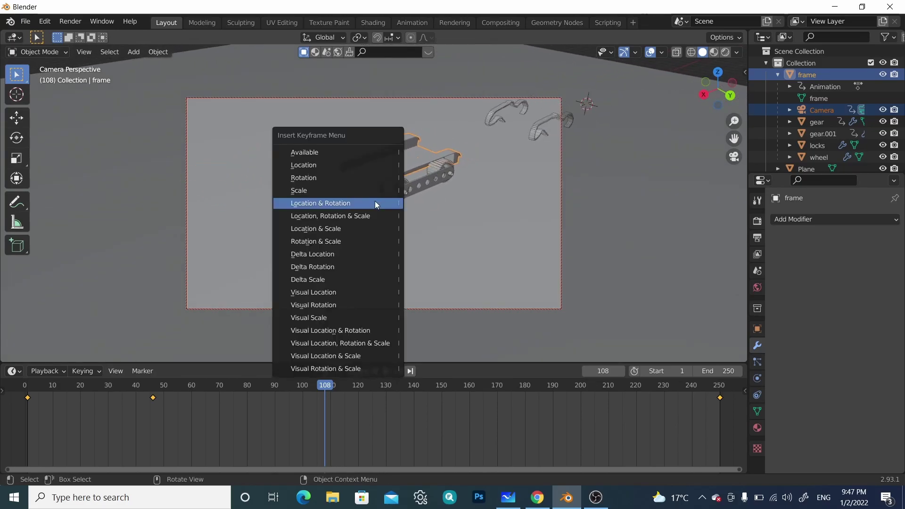
click(366, 208)
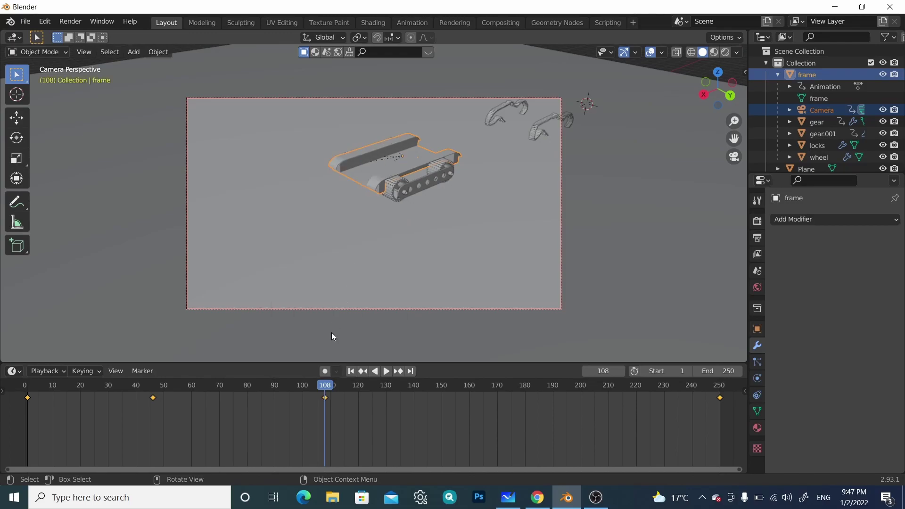
Play the animation from frame 1 to examine the camera moves around the tank, stopping at frame 195
click(353, 372)
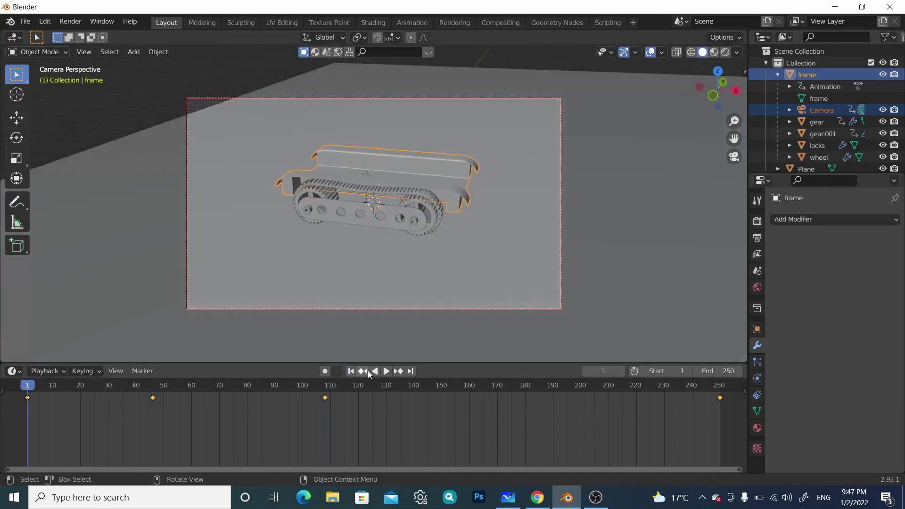
click(386, 372)
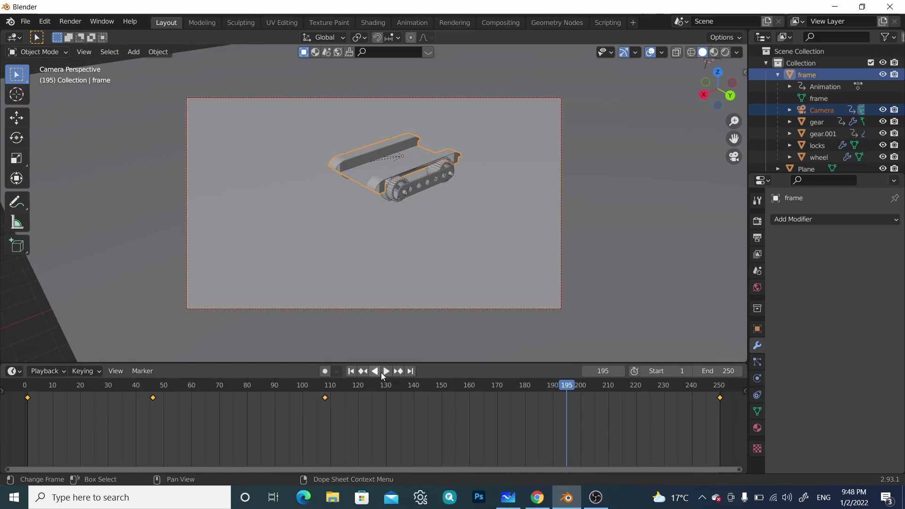
click(381, 372)
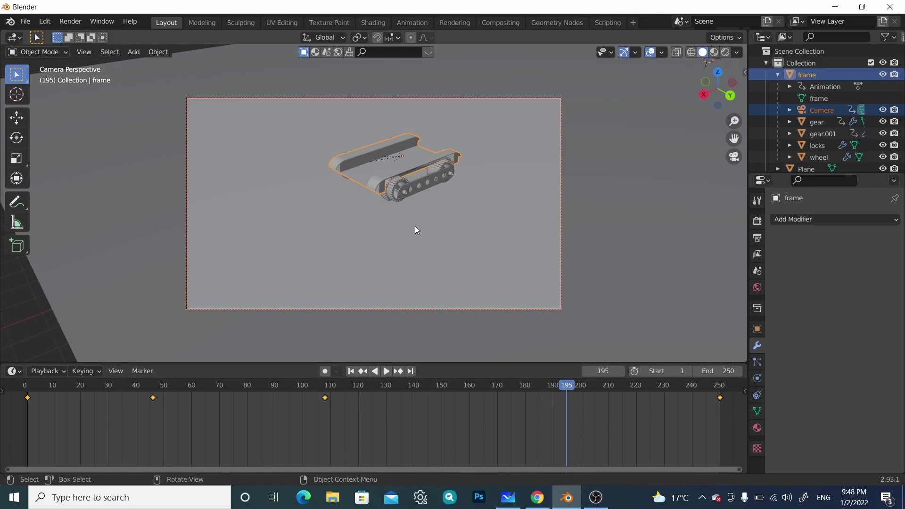
Bring the camera closer to the tank at frame 195, centre the tank in the frame, and keyframe location and rotation
scroll(428, 202, up, 3)
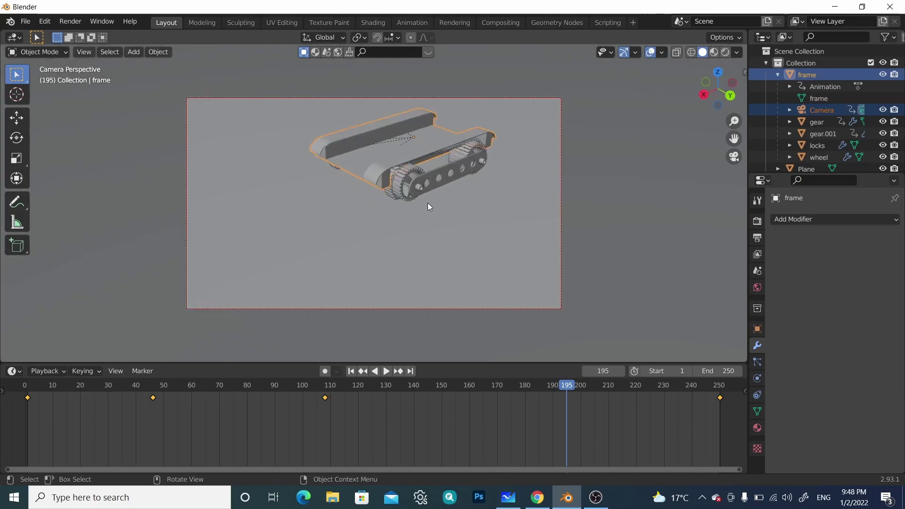
scroll(425, 202, up, 3)
scroll(425, 202, down, 3)
scroll(424, 202, up, 2)
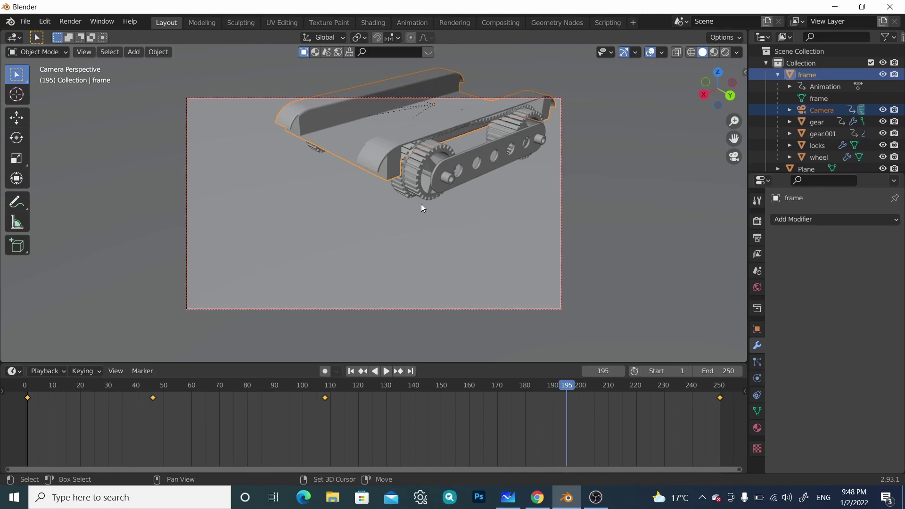
key(shift+grave)
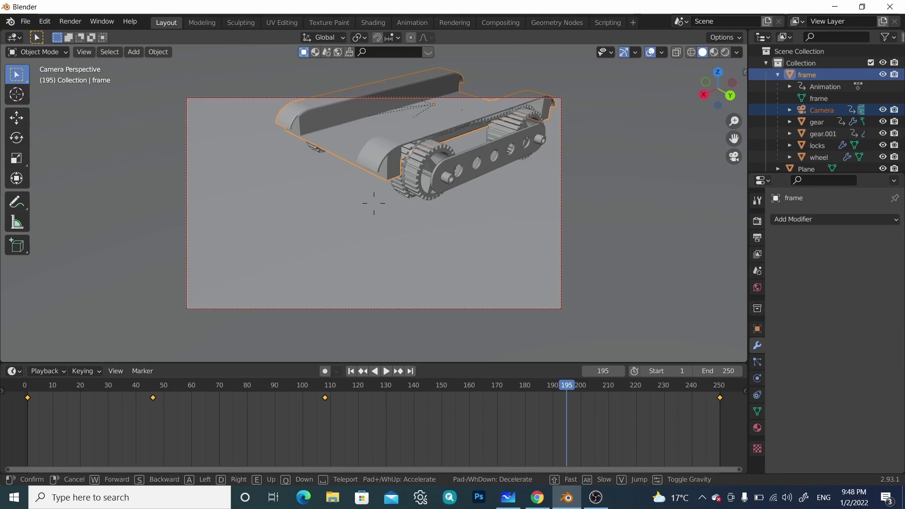
mouse_move(374, 203)
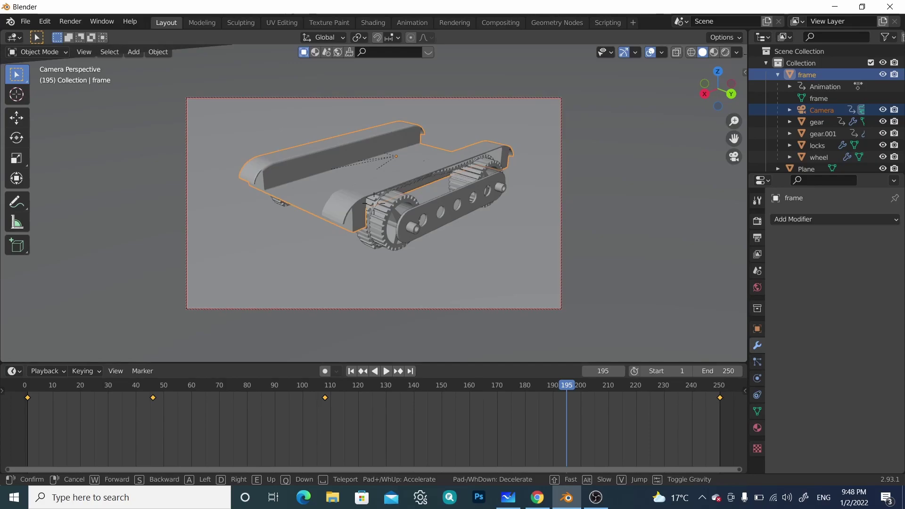
key(d)
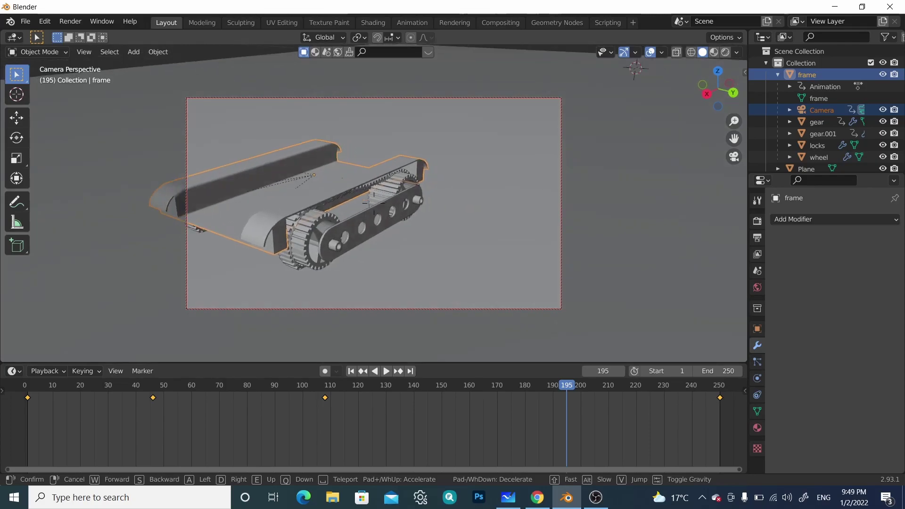
click(376, 202)
middle_drag(376, 203, 392, 222)
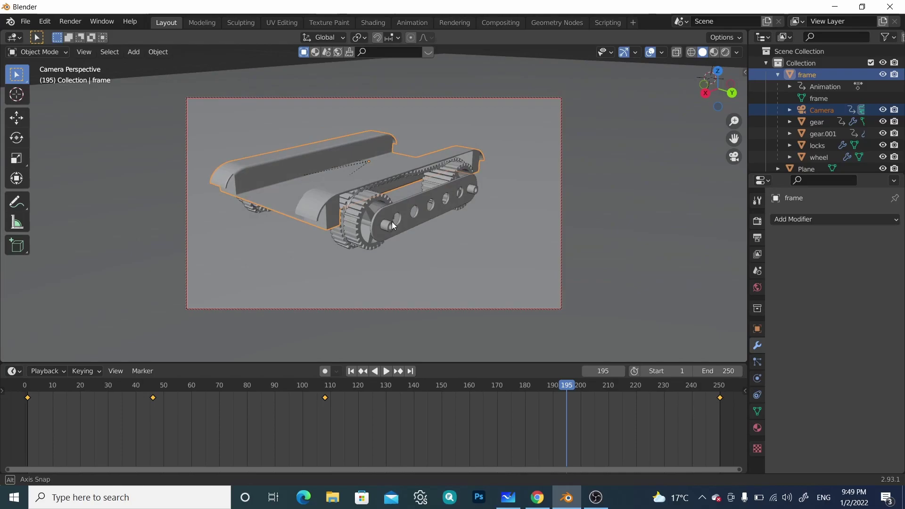
key(i)
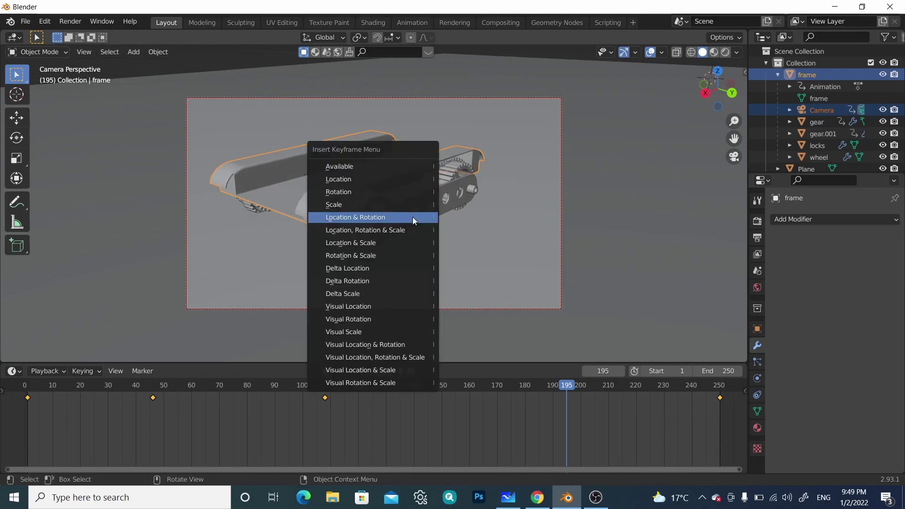
click(413, 218)
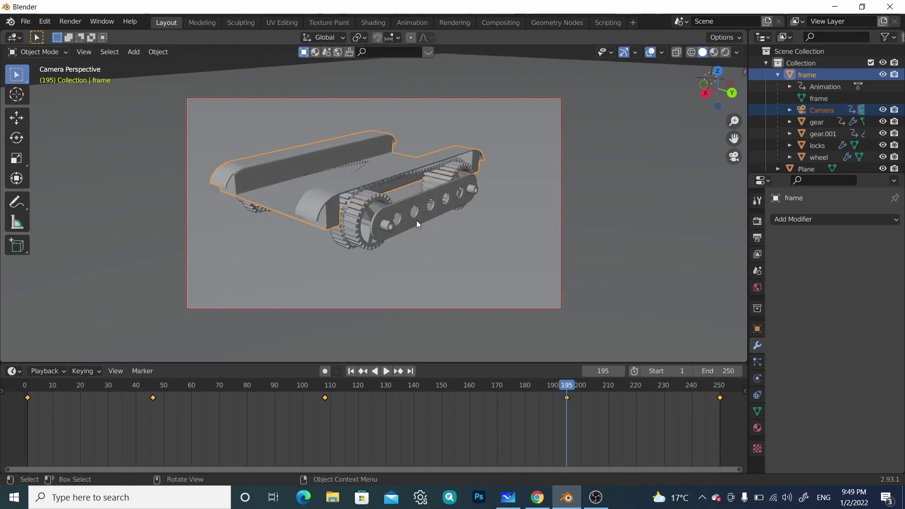
Play up to frame 246 and swing the camera around to an angled close view of the tank's opposite side
key(space)
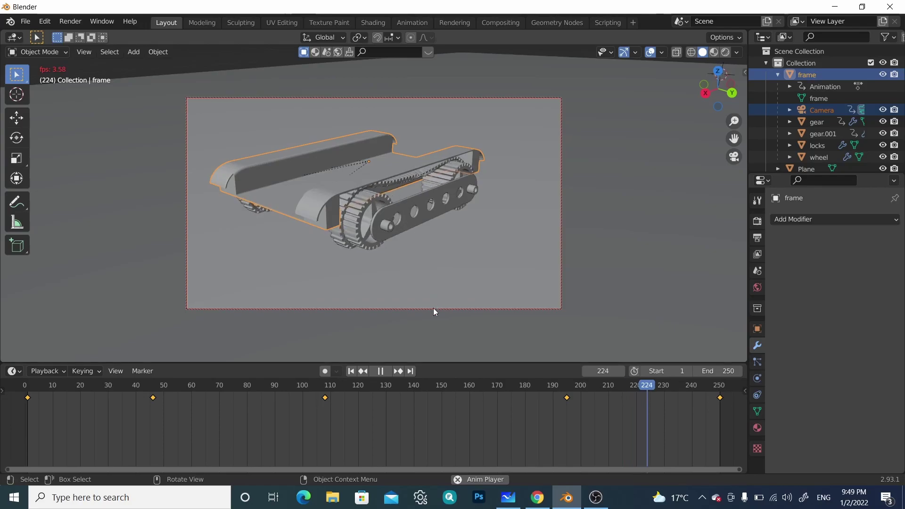
click(381, 372)
scroll(414, 201, down, 5)
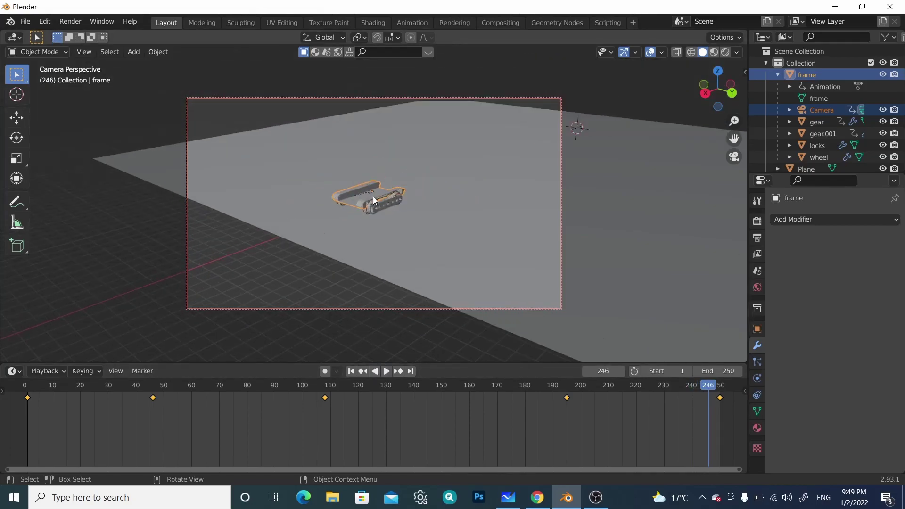
scroll(414, 200, up, 3)
middle_drag(490, 194, 383, 199)
scroll(305, 182, up, 4)
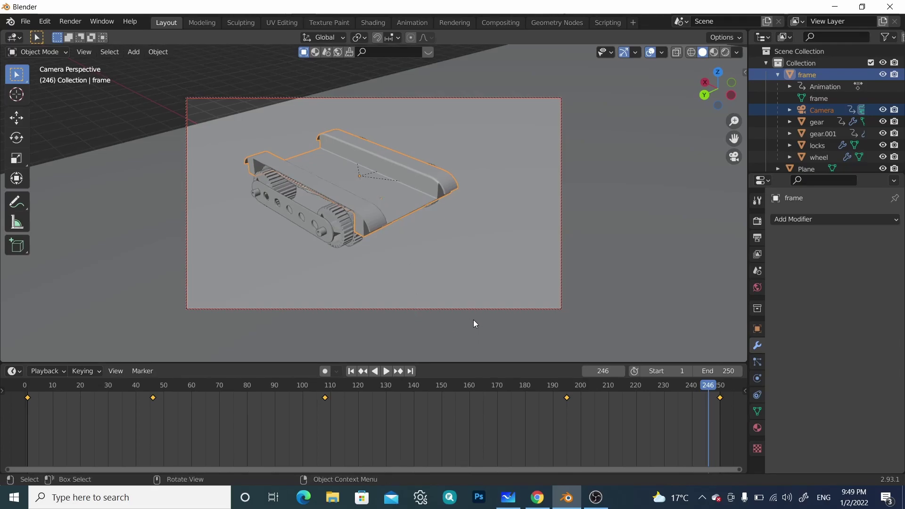
Select only the camera and insert a location and rotation keyframe for it at frame 246
key(i)
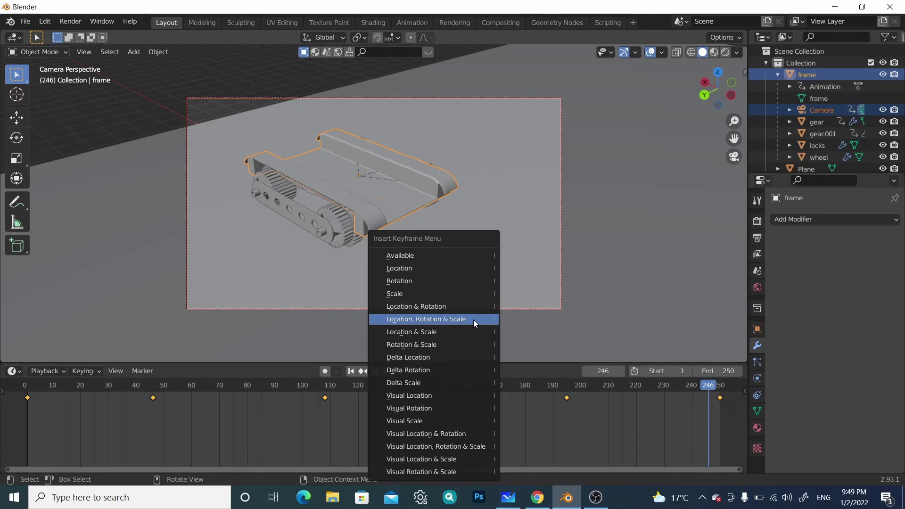
click(473, 320)
click(816, 108)
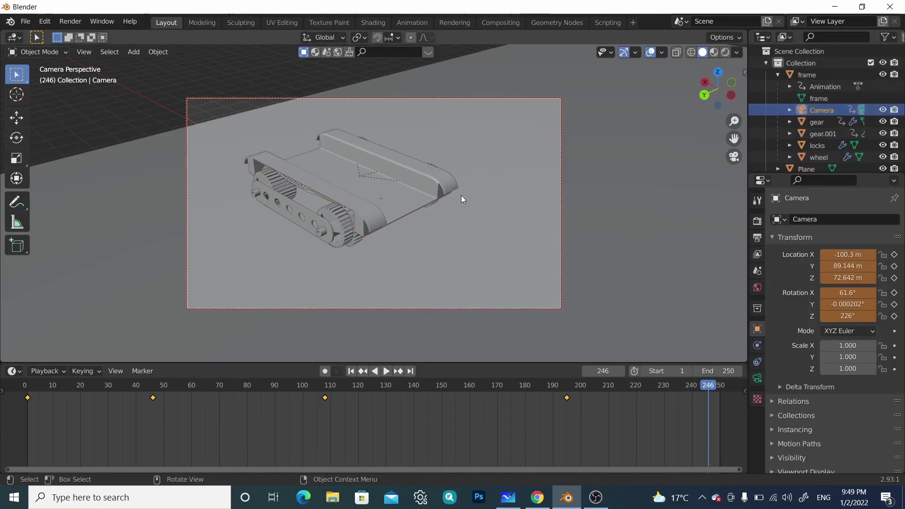
key(i)
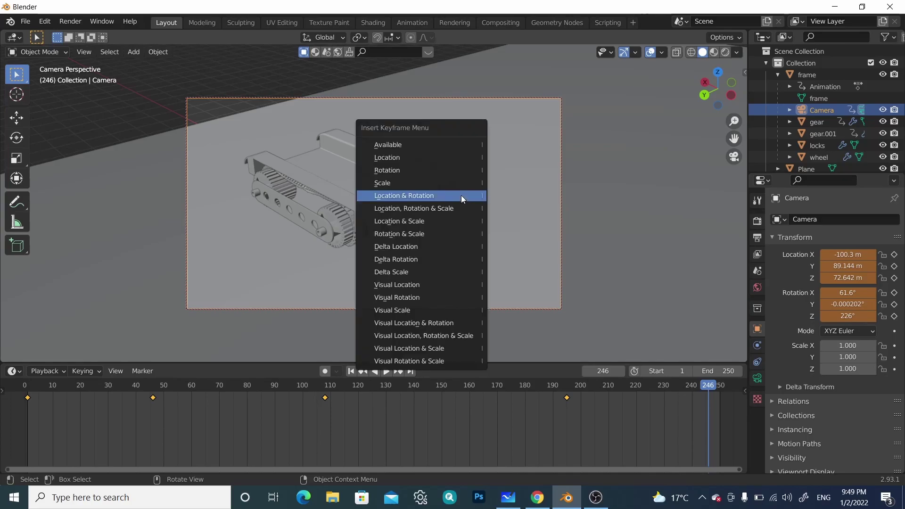
click(461, 195)
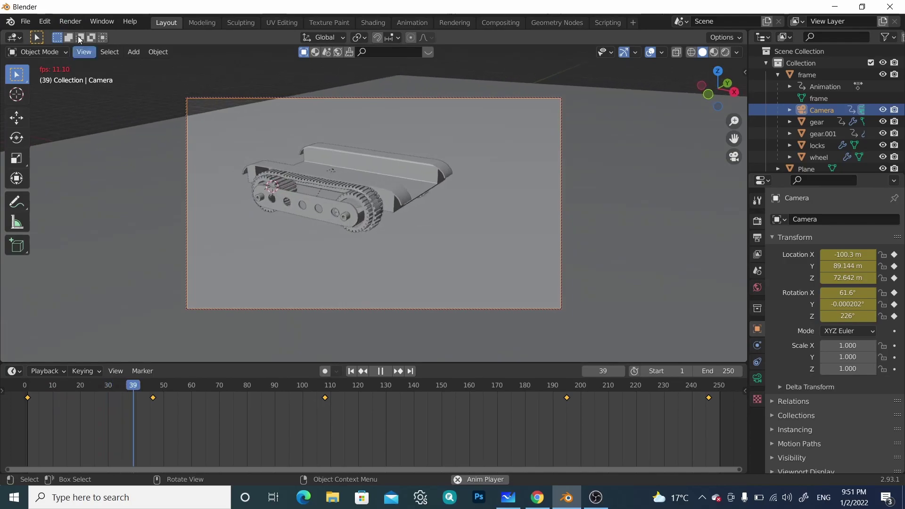
Open the scene's render settings
click(70, 22)
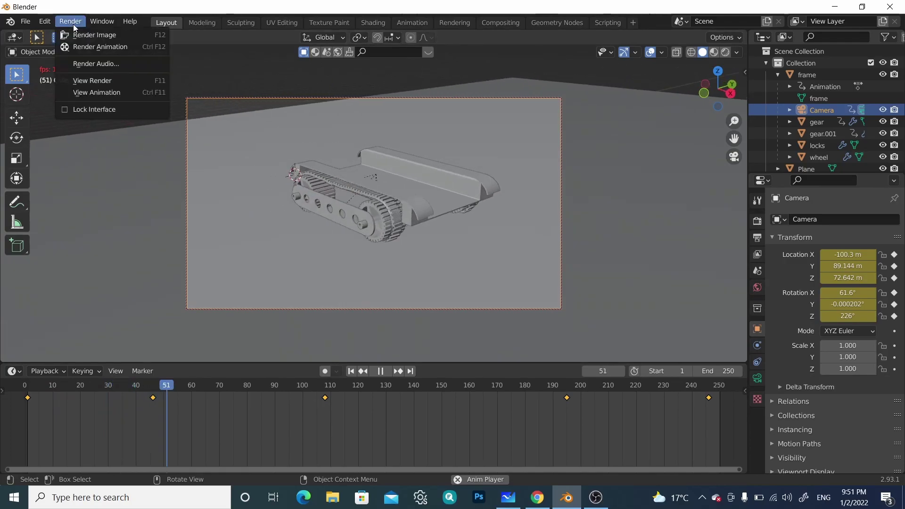
click(758, 221)
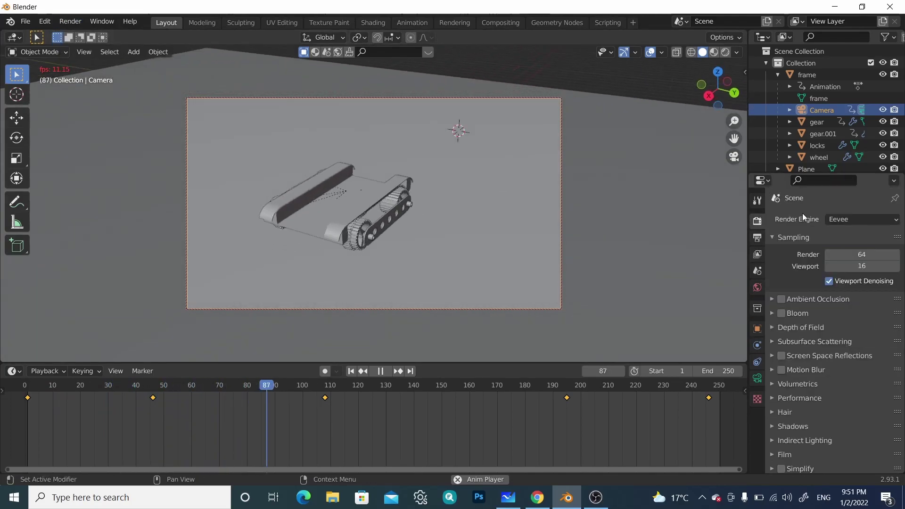